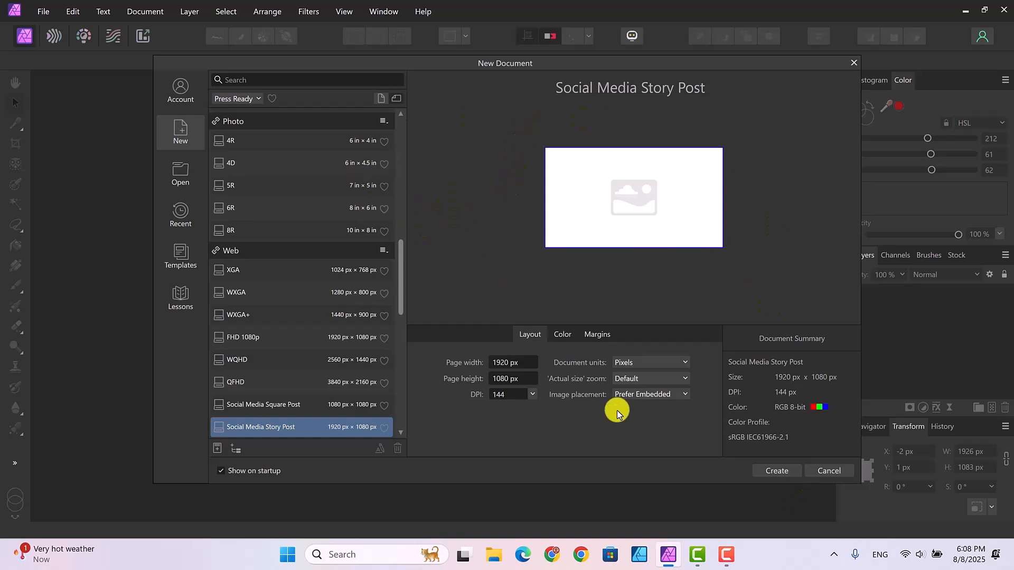
# Create the 1920 × 1080 px Social Media Story Post document and draw a rectangle about 1927 × 1084 px covering the page.
pyautogui.click(774, 471)
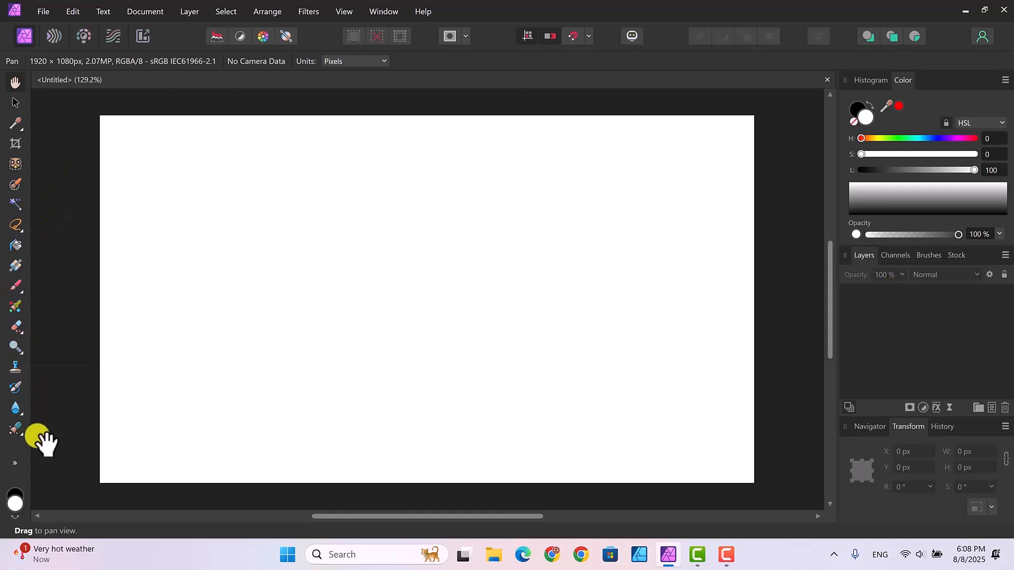
pyautogui.click(15, 466)
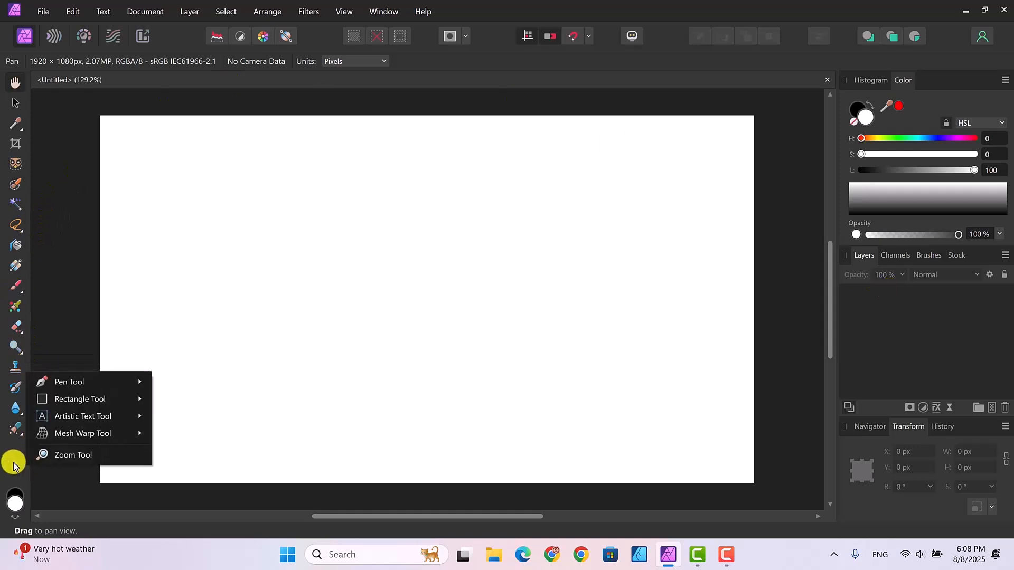
pyautogui.moveTo(67, 398)
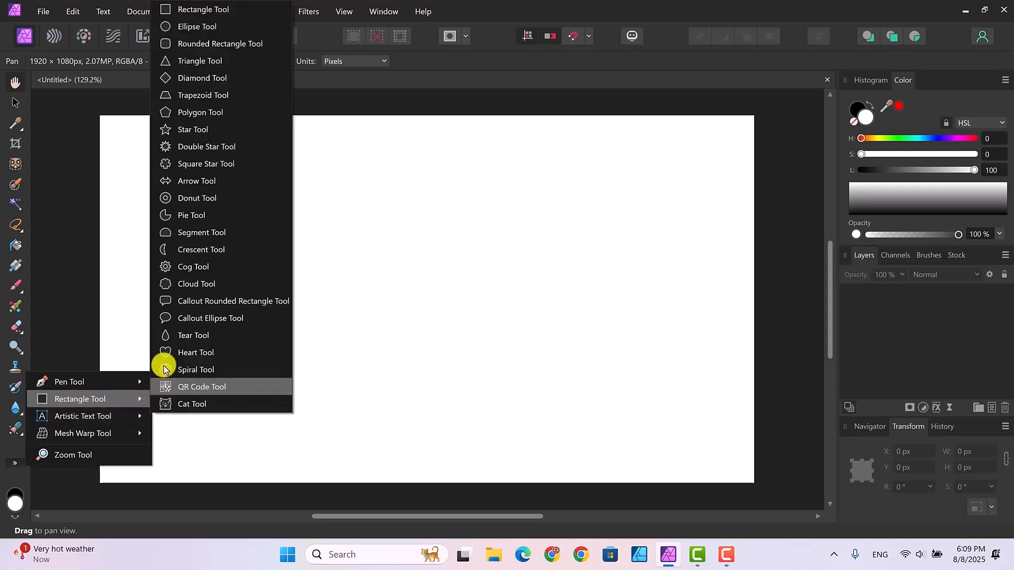
pyautogui.click(190, 8)
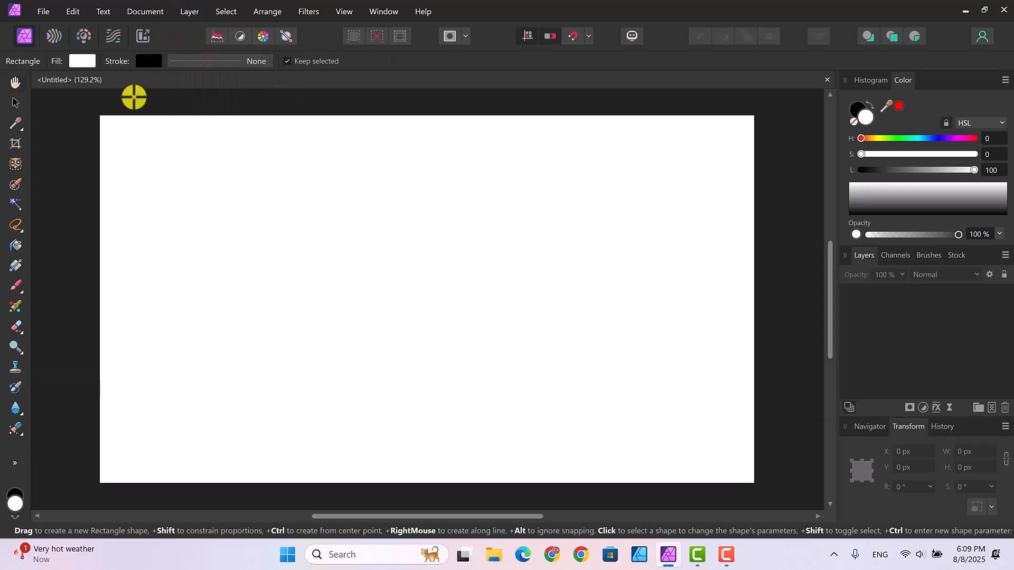
pyautogui.moveTo(100, 116); pyautogui.dragTo(756, 485)
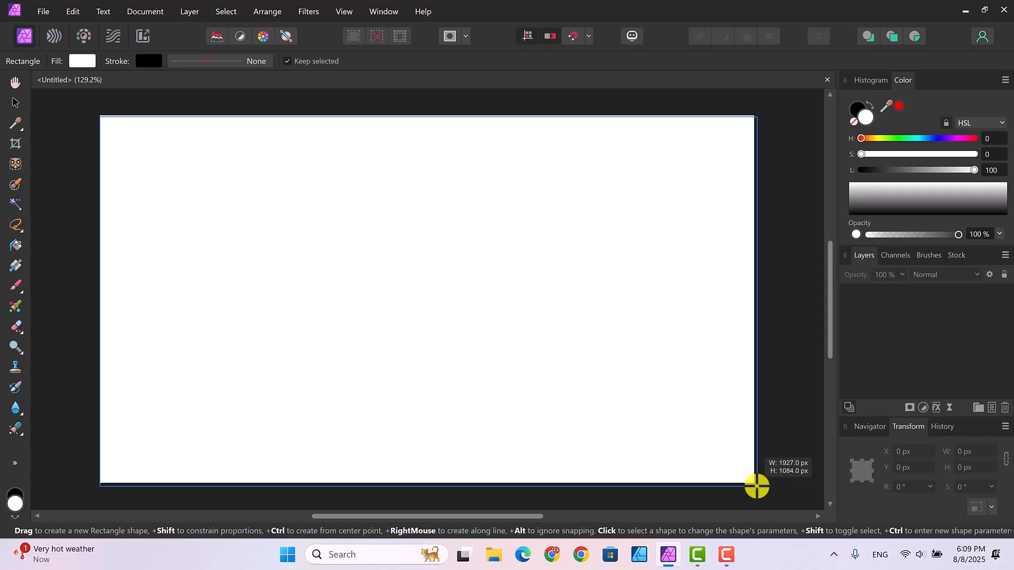
pyautogui.moveTo(756, 485); pyautogui.dragTo(757, 484)
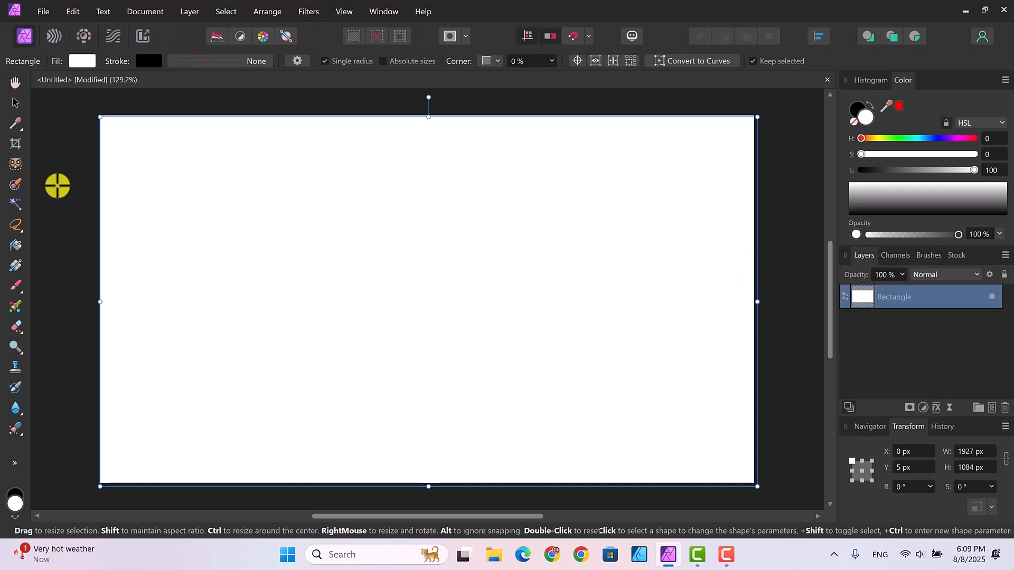
# Apply a radial gradient fill to the rectangle and set the gradient's mid point to 38%.
pyautogui.click(14, 265)
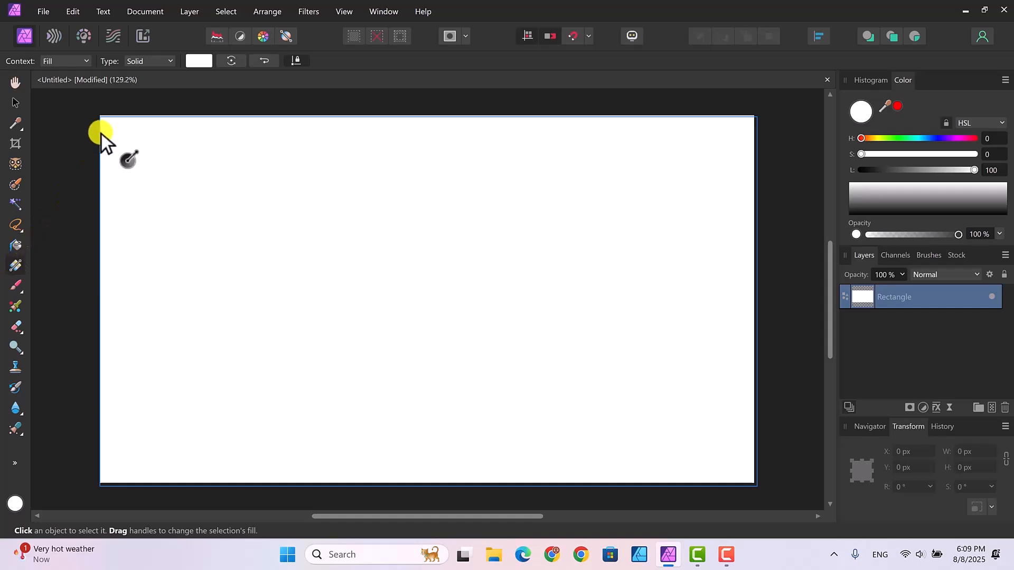
pyautogui.click(170, 61)
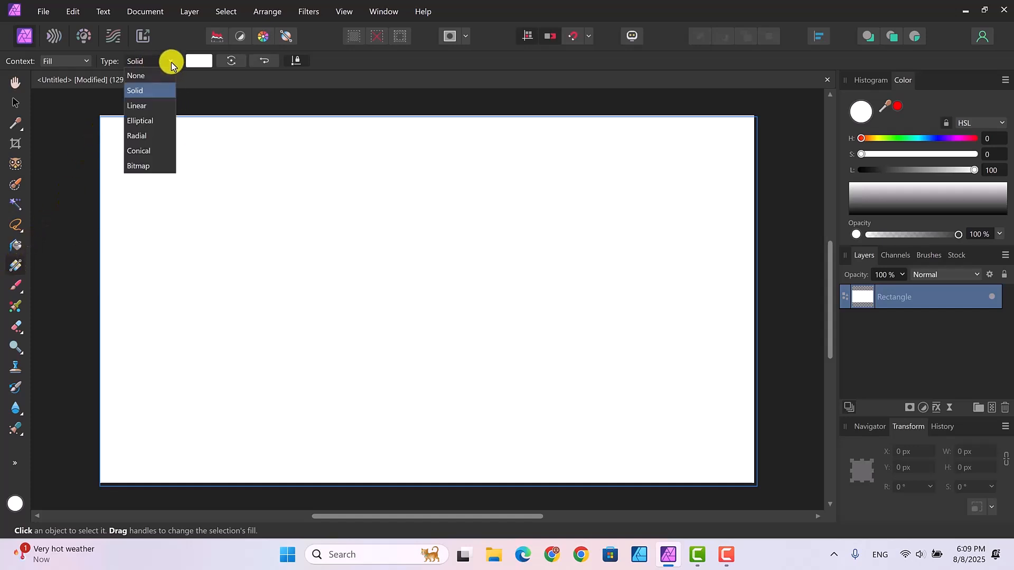
pyautogui.click(142, 137)
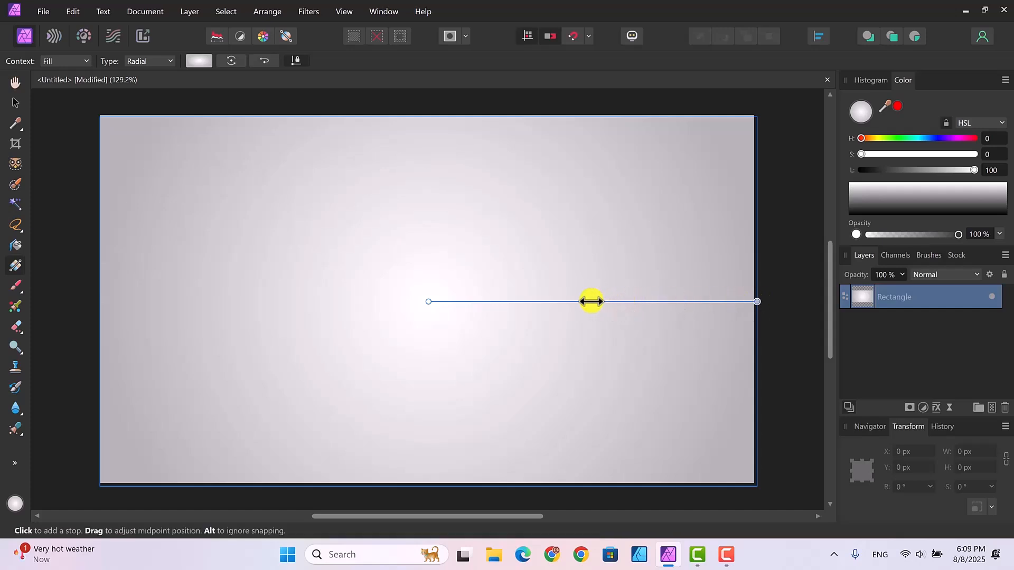
pyautogui.click(195, 60)
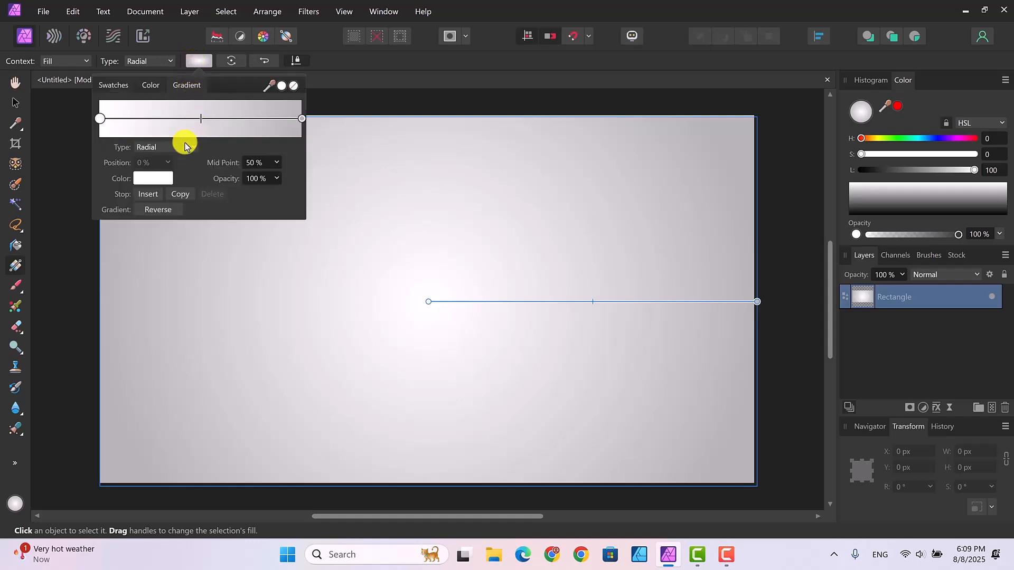
pyautogui.click(158, 179)
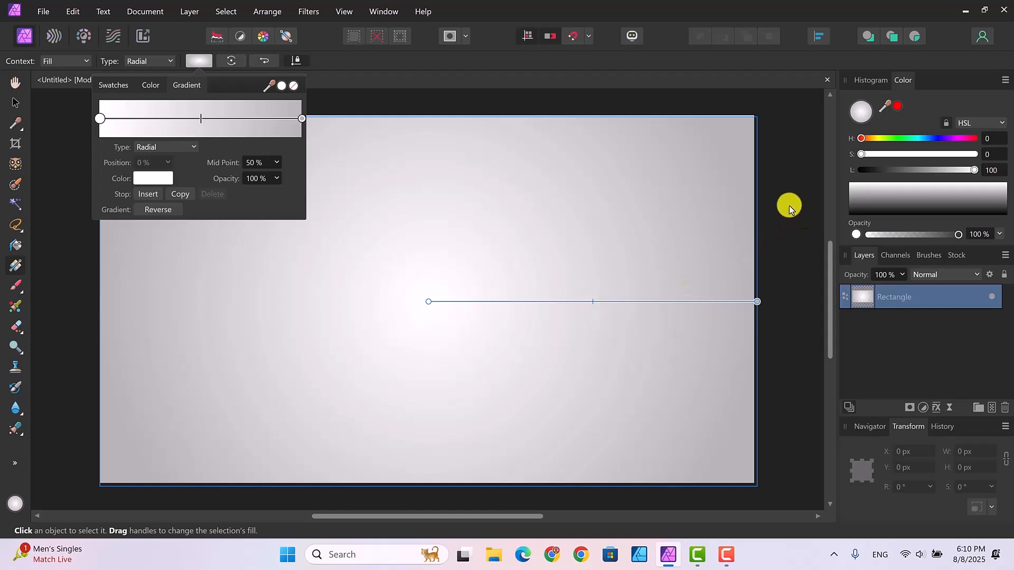
pyautogui.click(201, 118)
pyautogui.moveTo(201, 118); pyautogui.dragTo(176, 123)
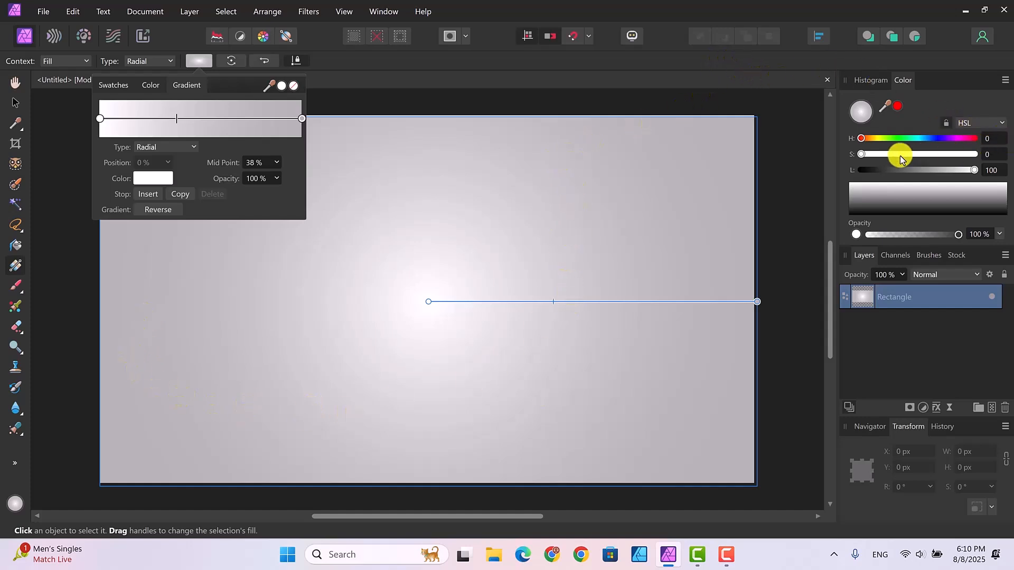
# Set the rectangle's fill lightness to 66 and give it a radial gradient fill based on that grey.
pyautogui.click(973, 168)
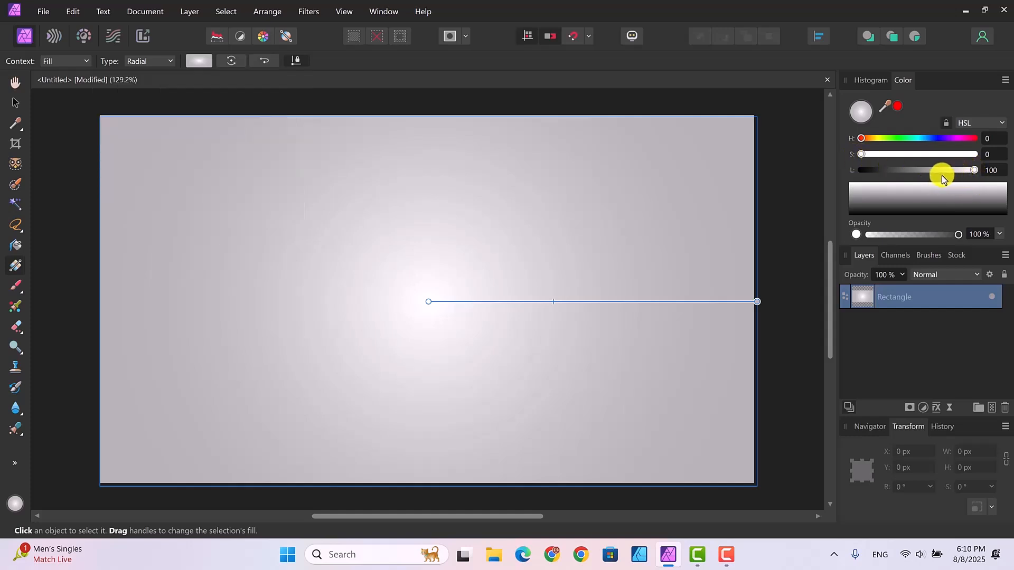
pyautogui.moveTo(973, 170); pyautogui.dragTo(935, 170)
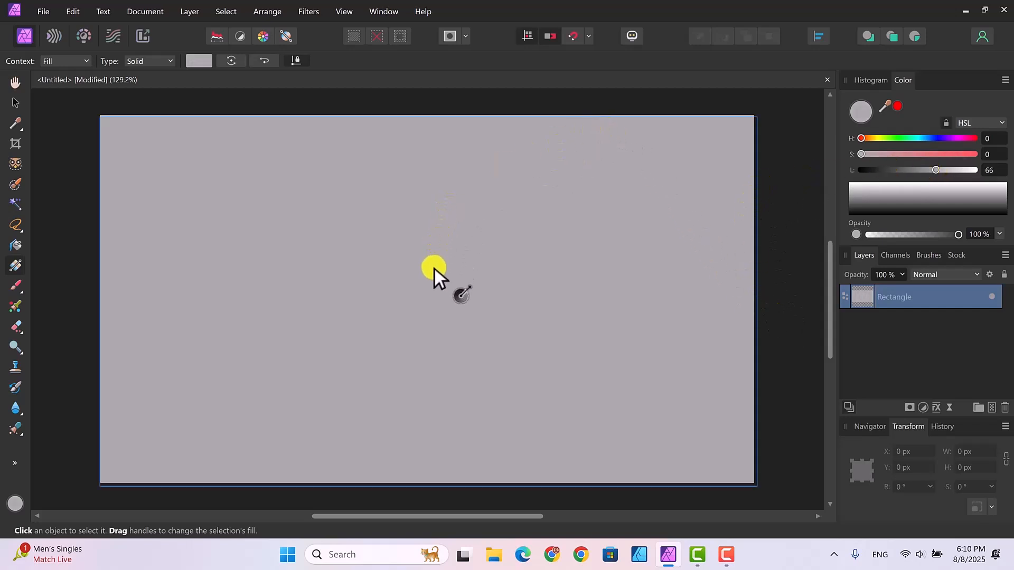
pyautogui.click(169, 61)
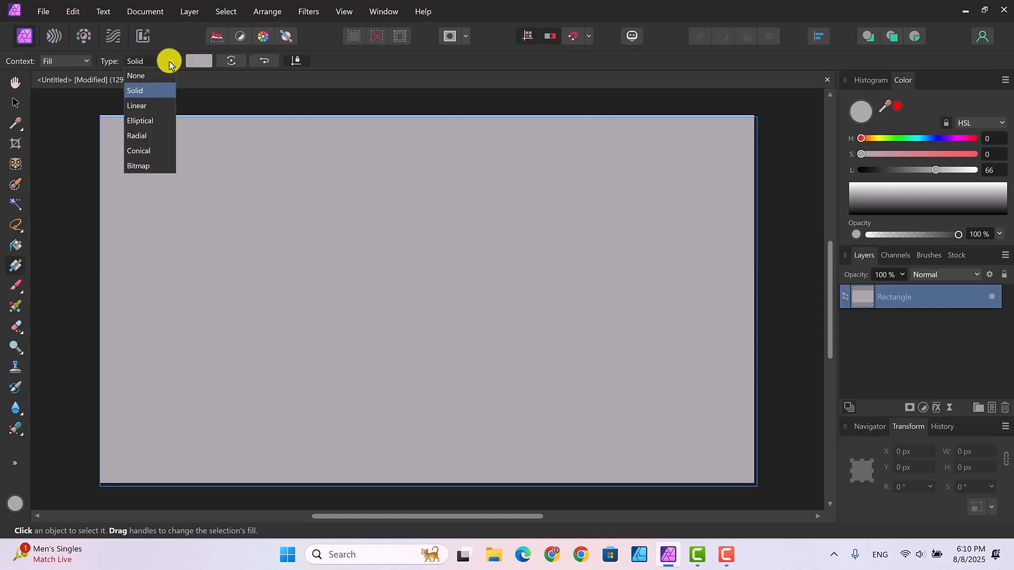
pyautogui.click(138, 136)
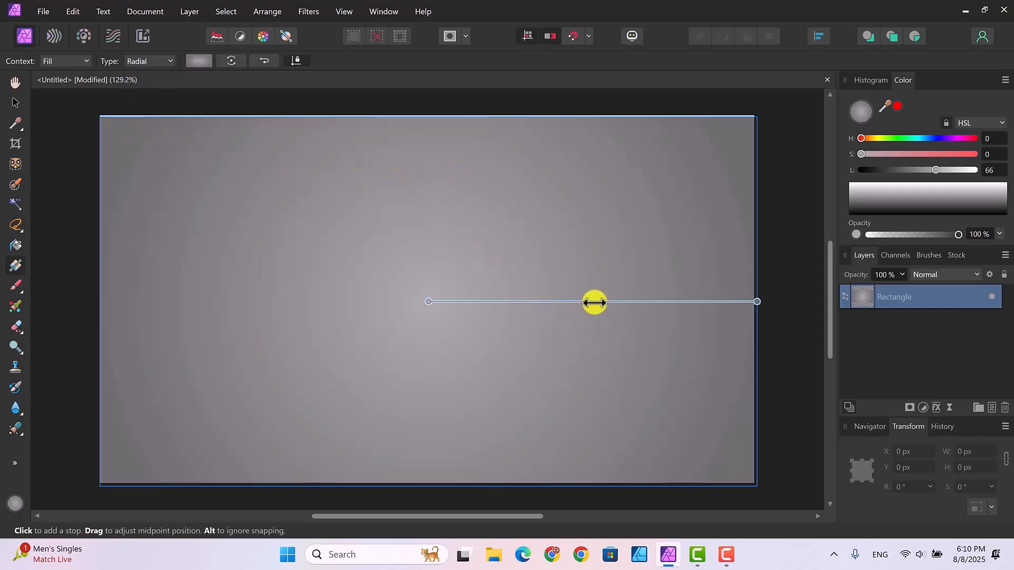
pyautogui.moveTo(593, 302)
pyautogui.mouseDown()
pyautogui.moveTo(557, 301)
pyautogui.moveTo(593, 301)
pyautogui.mouseUp()
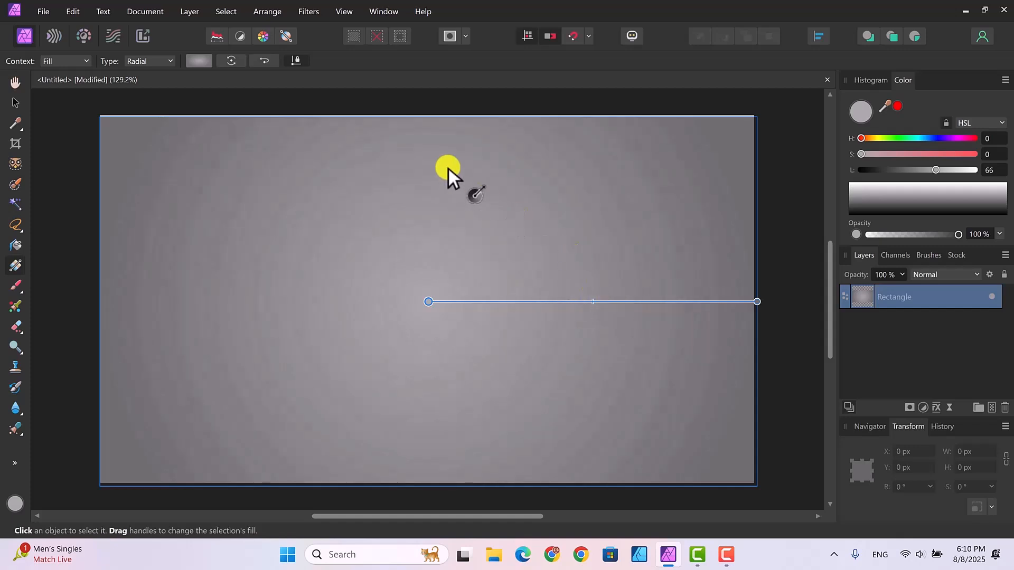
# Set the radial gradient's mid point to 46% and its centre stop's lightness to 80.
pyautogui.click(195, 62)
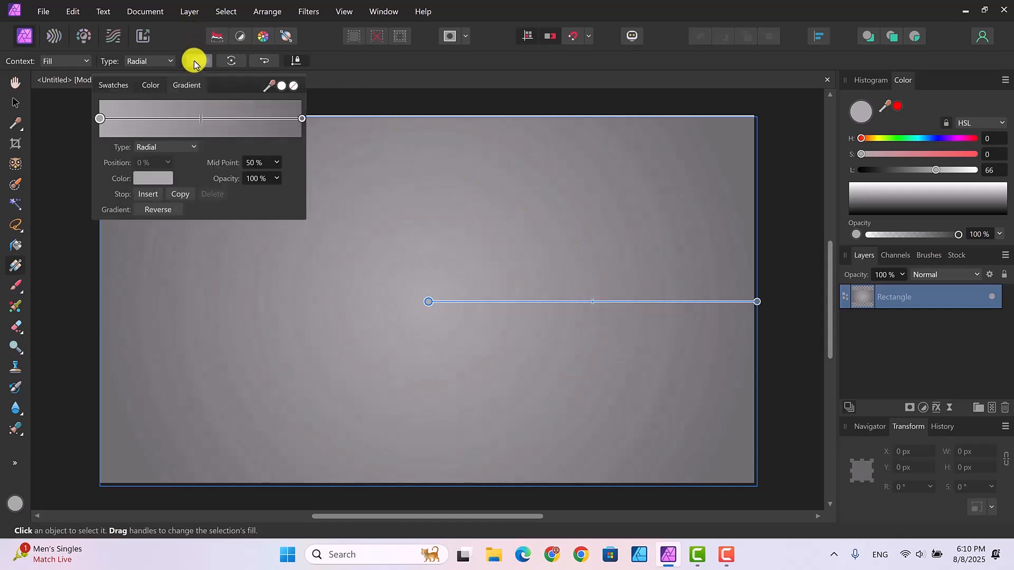
pyautogui.click(154, 178)
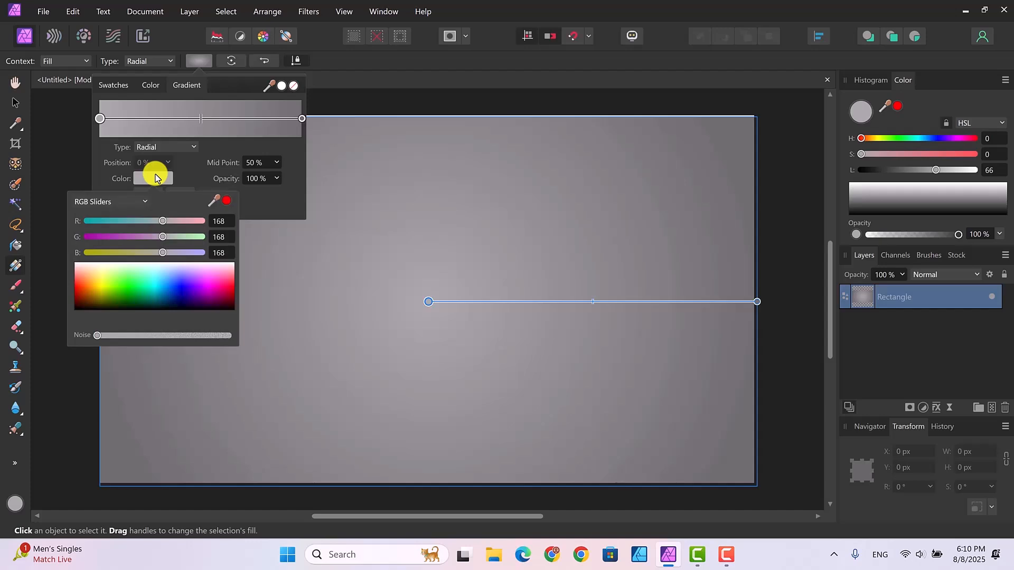
pyautogui.click(99, 119)
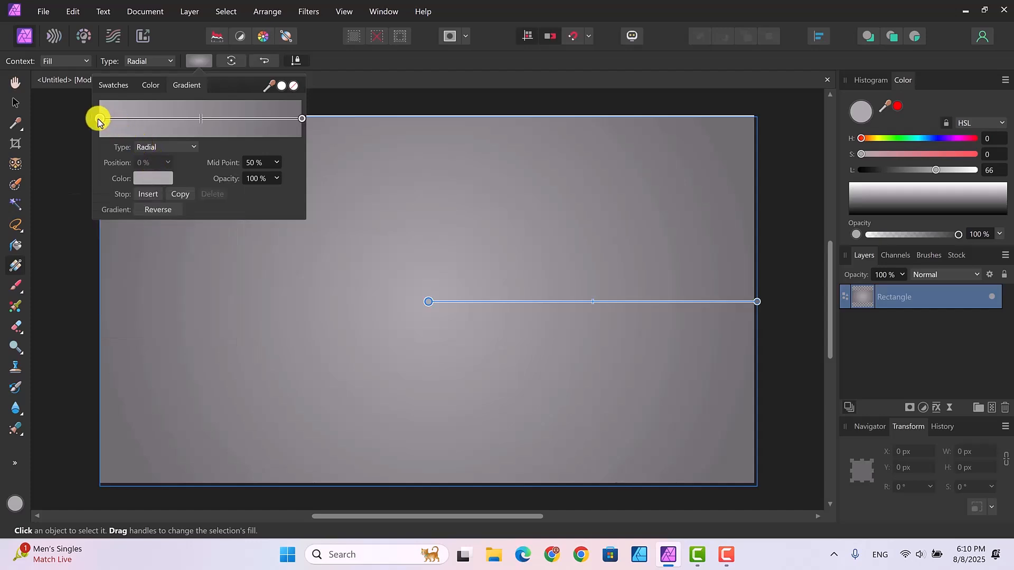
pyautogui.moveTo(200, 118)
pyautogui.mouseDown()
pyautogui.moveTo(157, 120)
pyautogui.moveTo(192, 119)
pyautogui.mouseUp()
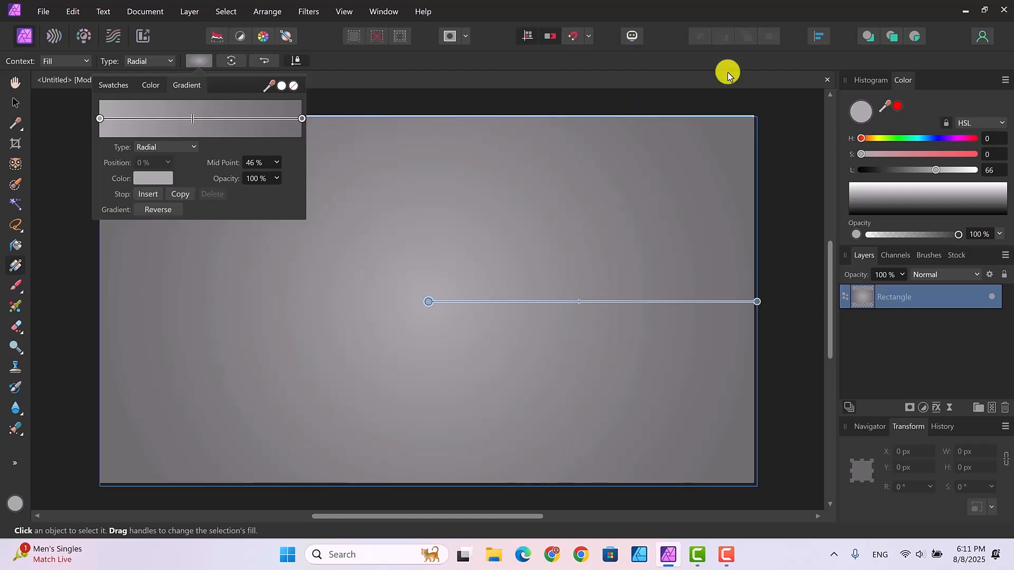
pyautogui.click(933, 169)
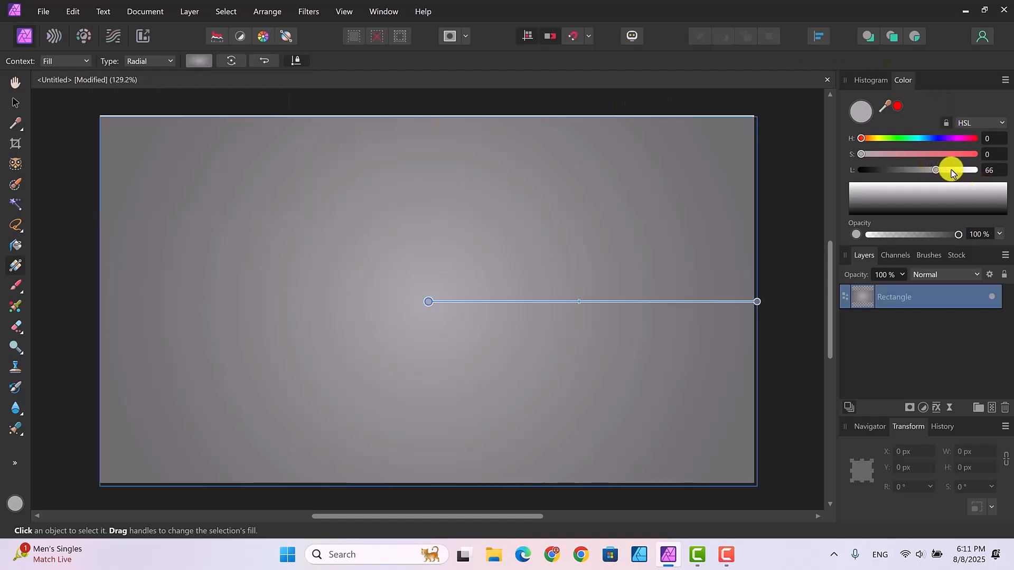
pyautogui.moveTo(938, 171); pyautogui.dragTo(951, 170)
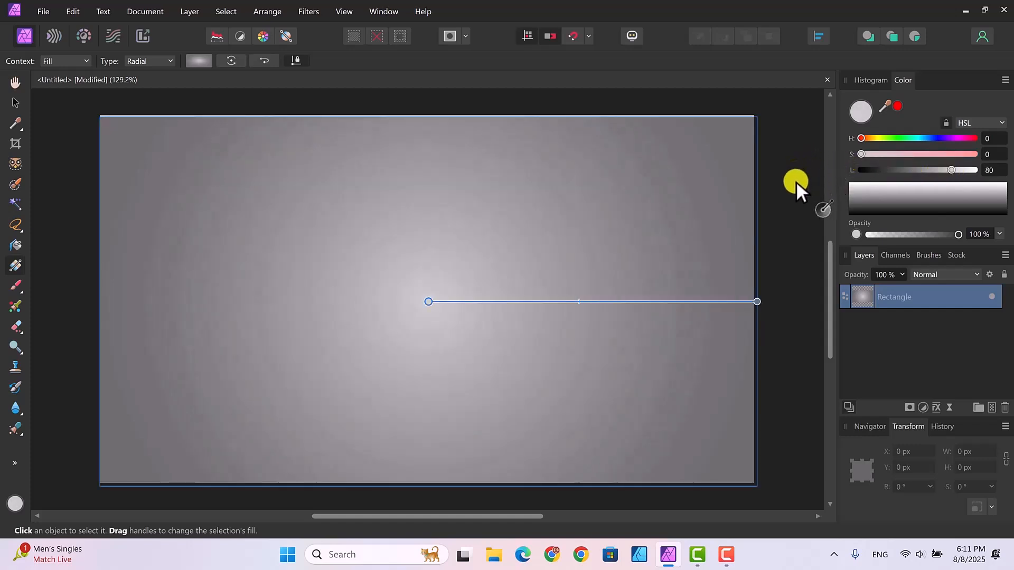
# Stretch the rectangle upward past the page's upper edge to a height of about 1144 px.
pyautogui.click(15, 102)
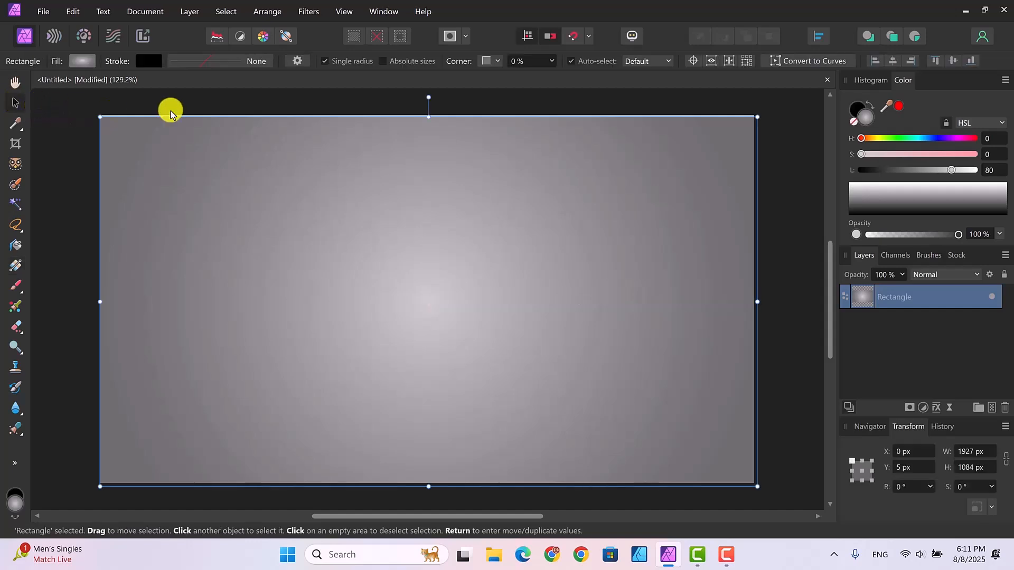
pyautogui.moveTo(428, 116); pyautogui.dragTo(430, 106)
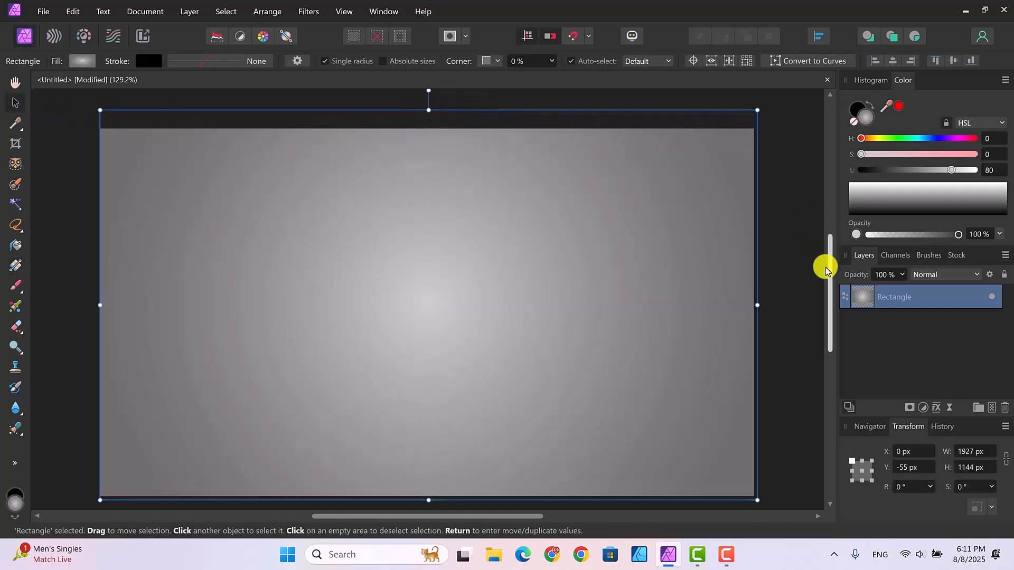
pyautogui.moveTo(831, 300); pyautogui.dragTo(833, 312)
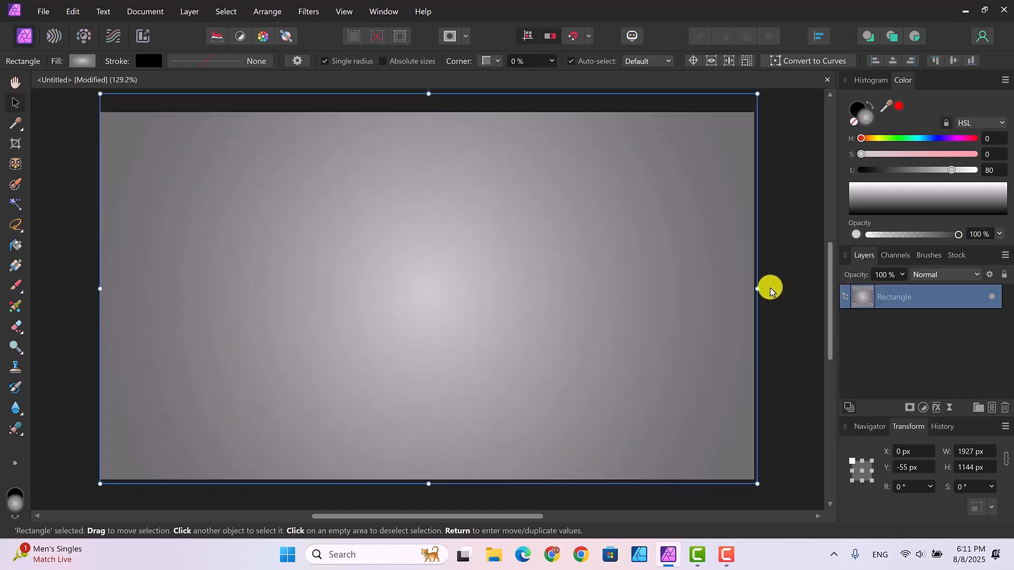
# Open the image "girl copy" from the smoke effect folder as a separate document.
pyautogui.click(71, 13)
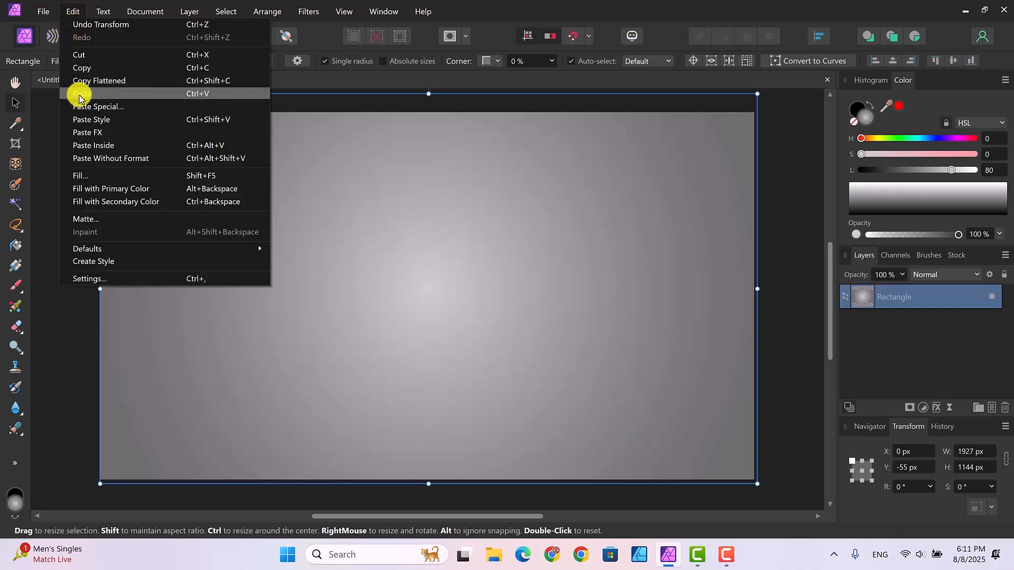
pyautogui.moveTo(44, 12)
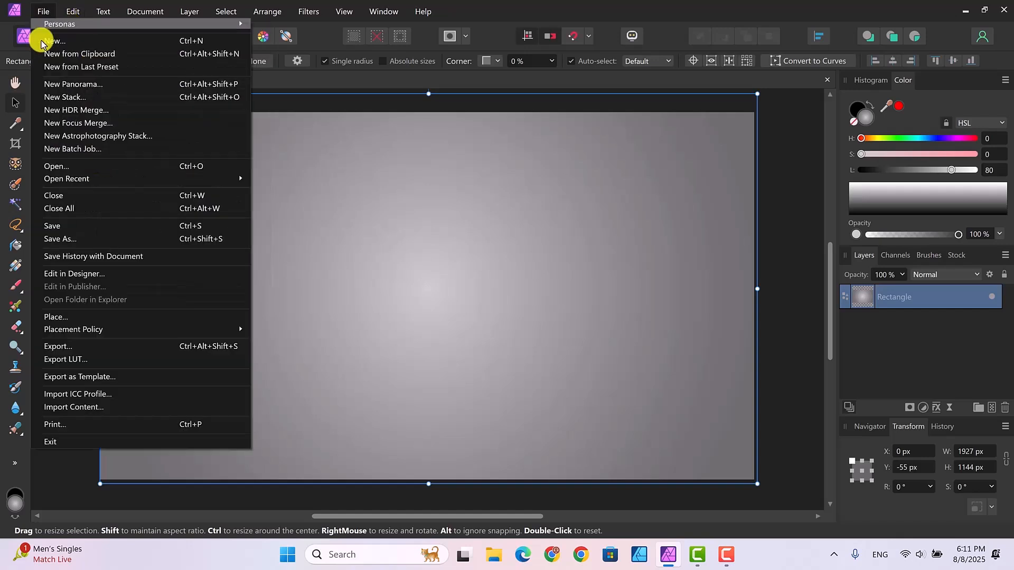
pyautogui.click(56, 168)
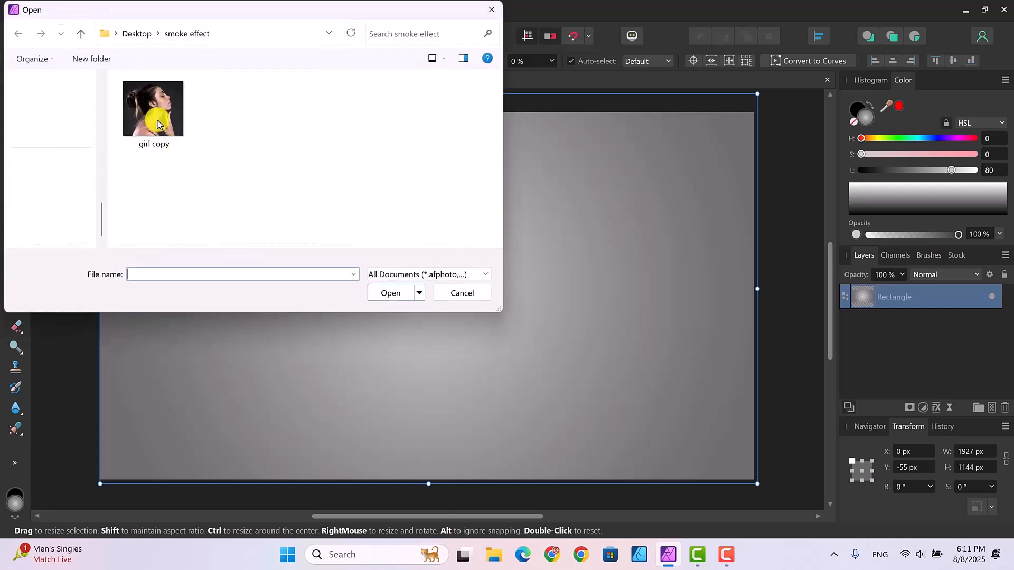
pyautogui.click(392, 293)
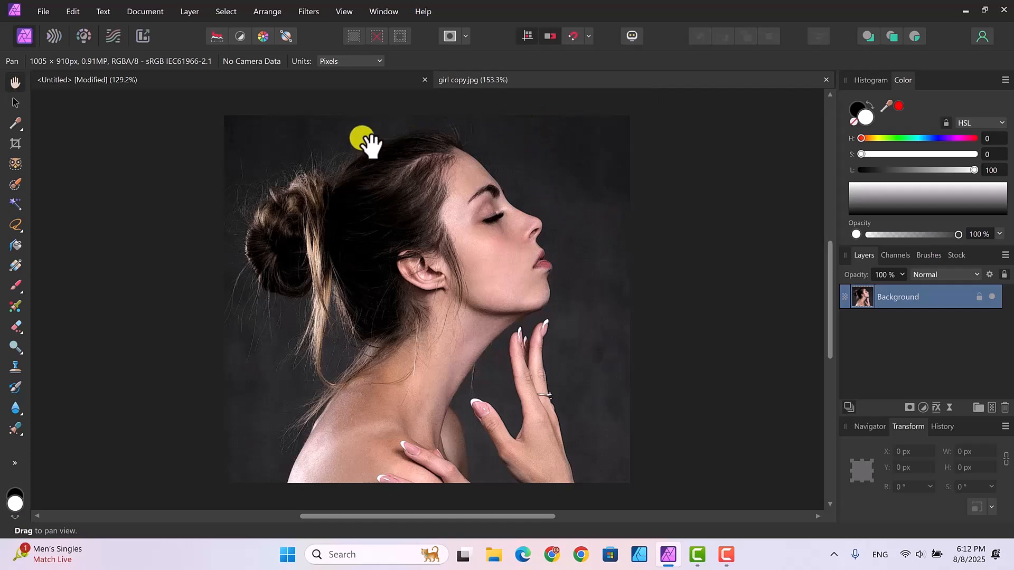
# Select the dark background around the woman and extend the selection over the raised hand, using the Selection Brush in add and subtract modes.
pyautogui.click(14, 164)
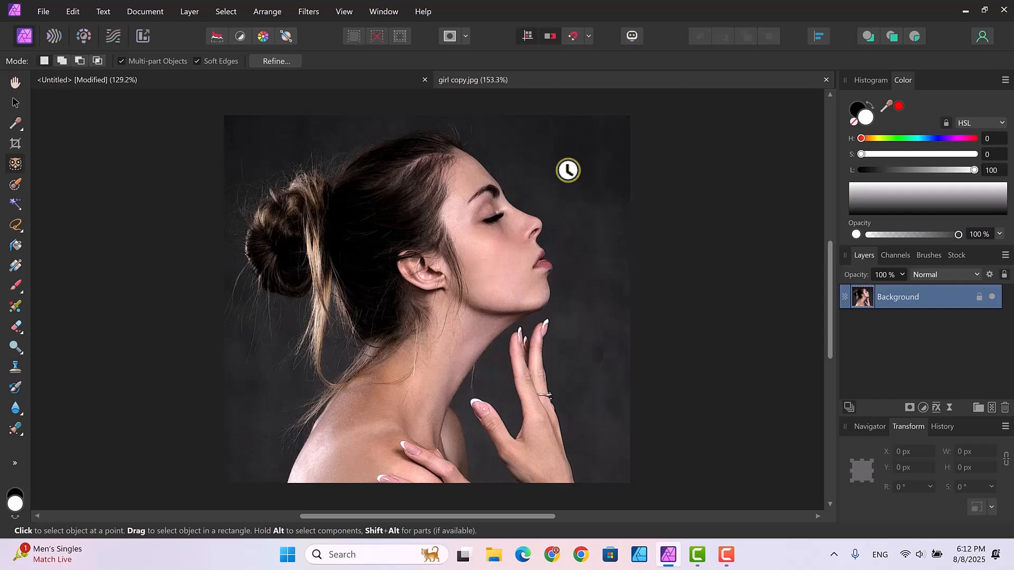
pyautogui.click(568, 170)
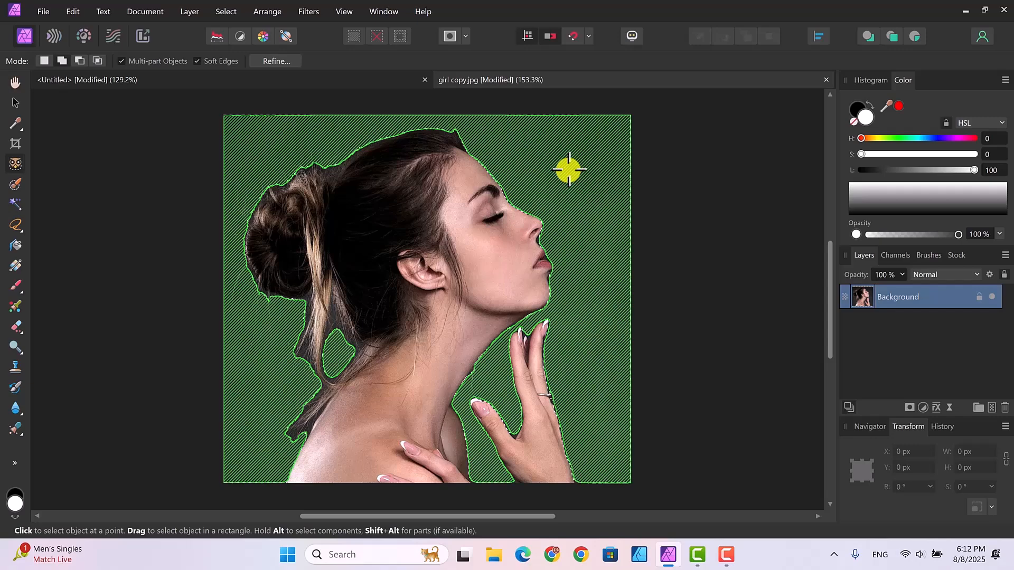
pyautogui.click(11, 189)
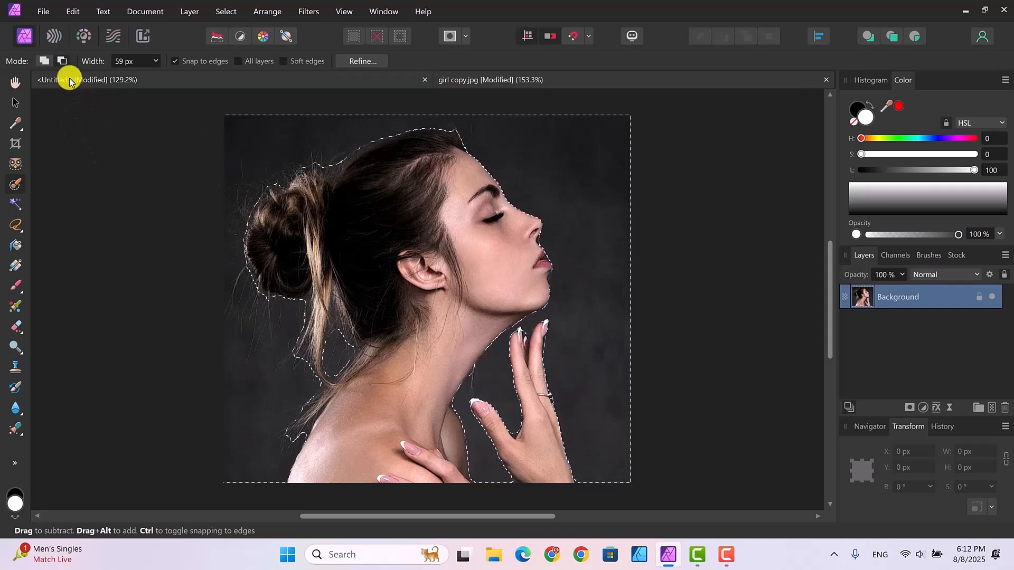
pyautogui.click(44, 62)
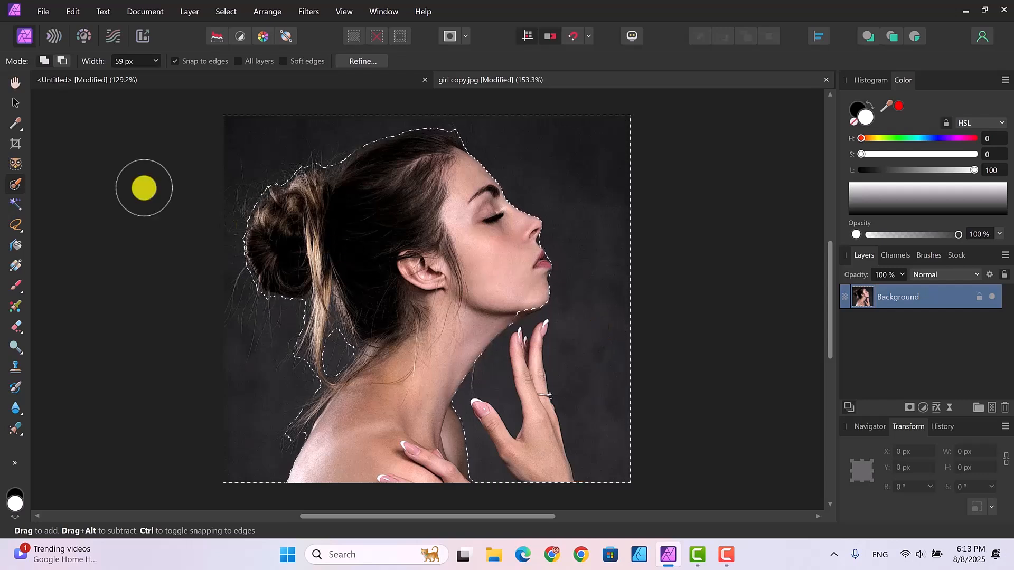
pyautogui.click(63, 63)
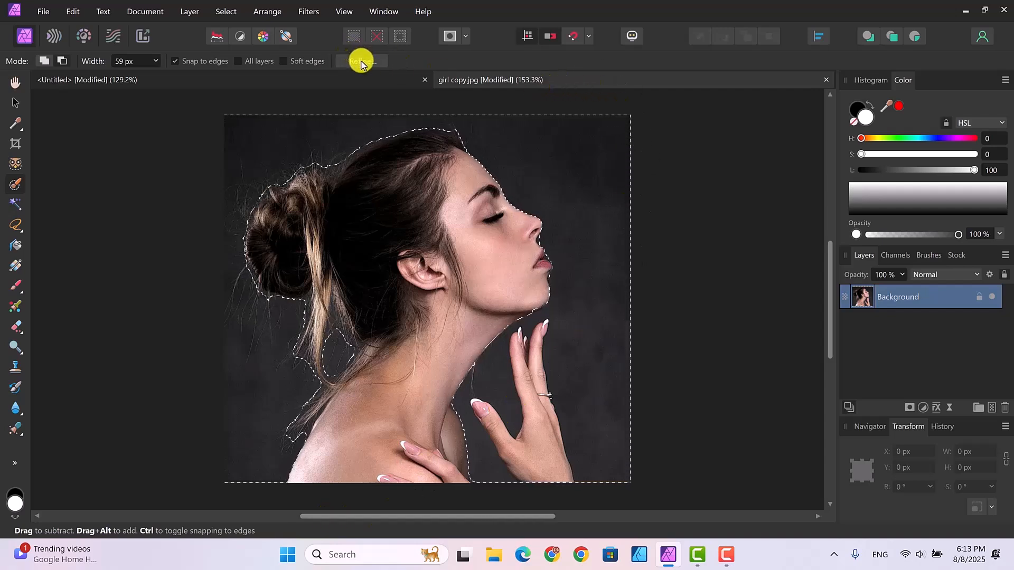
# Invert the selection onto the woman and refine its edges around the loose hair and neck with the 50 px matte brush.
pyautogui.click(226, 13)
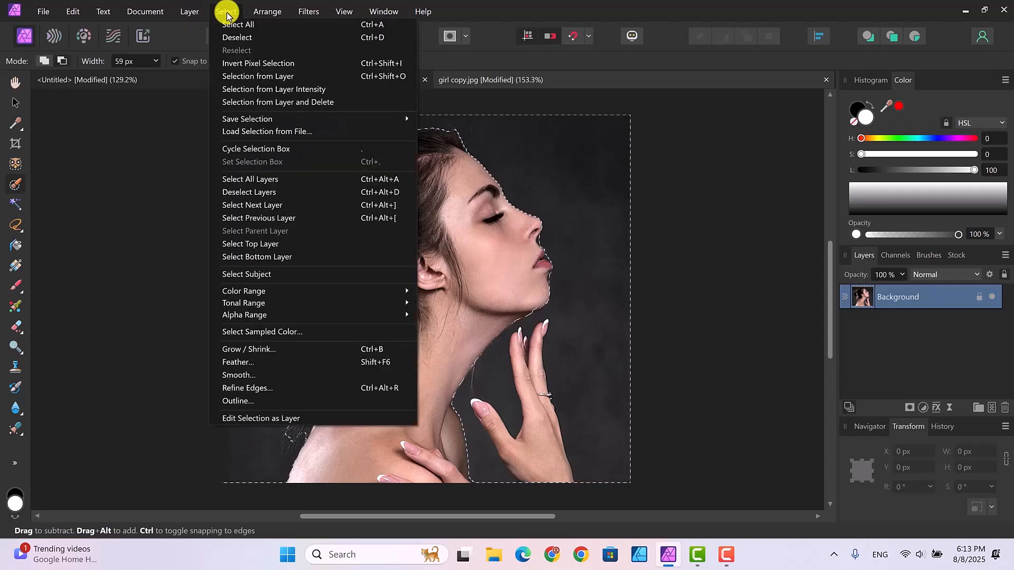
pyautogui.click(241, 65)
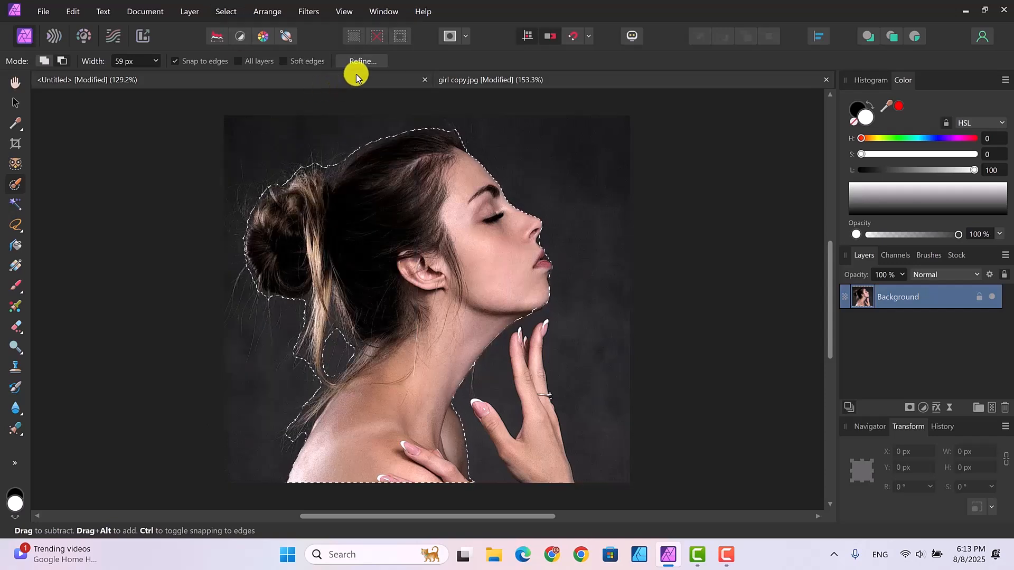
pyautogui.click(368, 61)
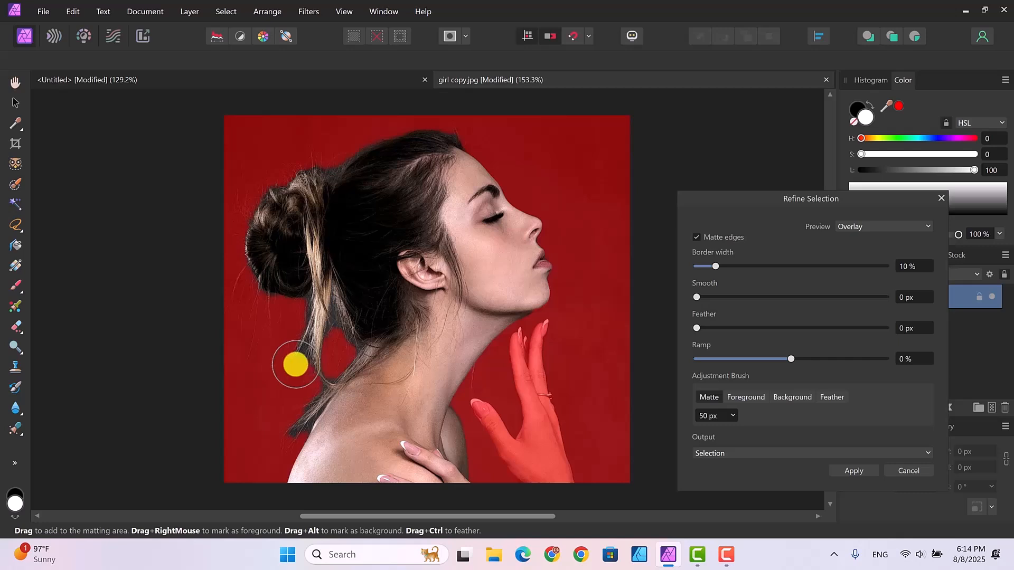
pyautogui.moveTo(295, 365); pyautogui.dragTo(310, 319)
pyautogui.moveTo(302, 388)
pyautogui.mouseDown()
pyautogui.moveTo(311, 295)
pyautogui.moveTo(273, 411)
pyautogui.moveTo(286, 436)
pyautogui.moveTo(302, 402)
pyautogui.moveTo(310, 396)
pyautogui.moveTo(298, 407)
pyautogui.moveTo(305, 423)
pyautogui.moveTo(320, 404)
pyautogui.moveTo(298, 382)
pyautogui.moveTo(343, 369)
pyautogui.moveTo(352, 346)
pyautogui.moveTo(337, 326)
pyautogui.moveTo(336, 296)
pyautogui.moveTo(338, 343)
pyautogui.moveTo(326, 320)
pyautogui.moveTo(491, 343)
pyautogui.moveTo(564, 328)
pyautogui.moveTo(583, 339)
pyautogui.moveTo(312, 398)
pyautogui.moveTo(338, 376)
pyautogui.moveTo(274, 389)
pyautogui.moveTo(298, 358)
pyautogui.moveTo(346, 353)
pyautogui.moveTo(420, 387)
pyautogui.mouseUp()
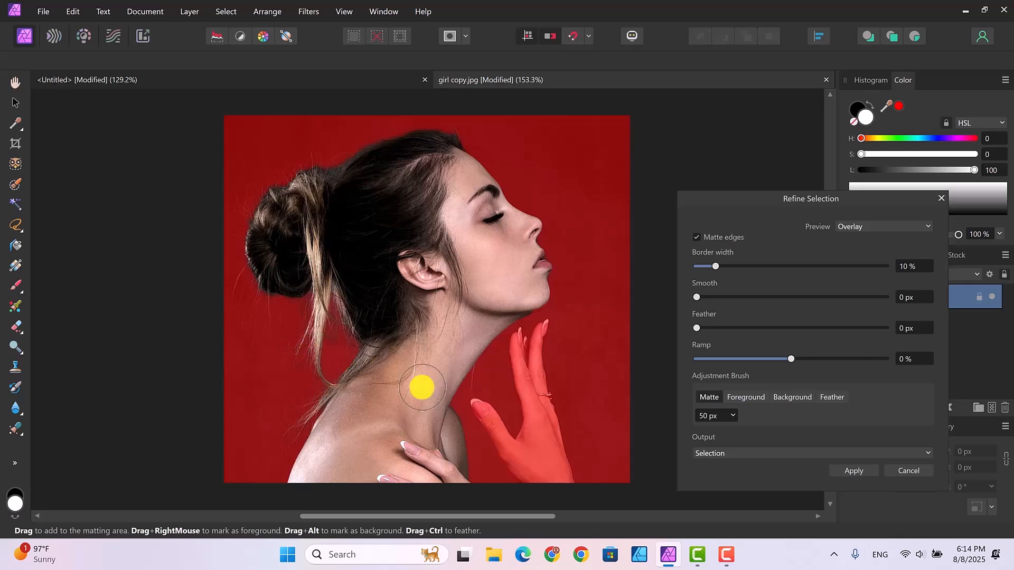
# Output the refined selection of the woman as a new layer.
pyautogui.click(846, 469)
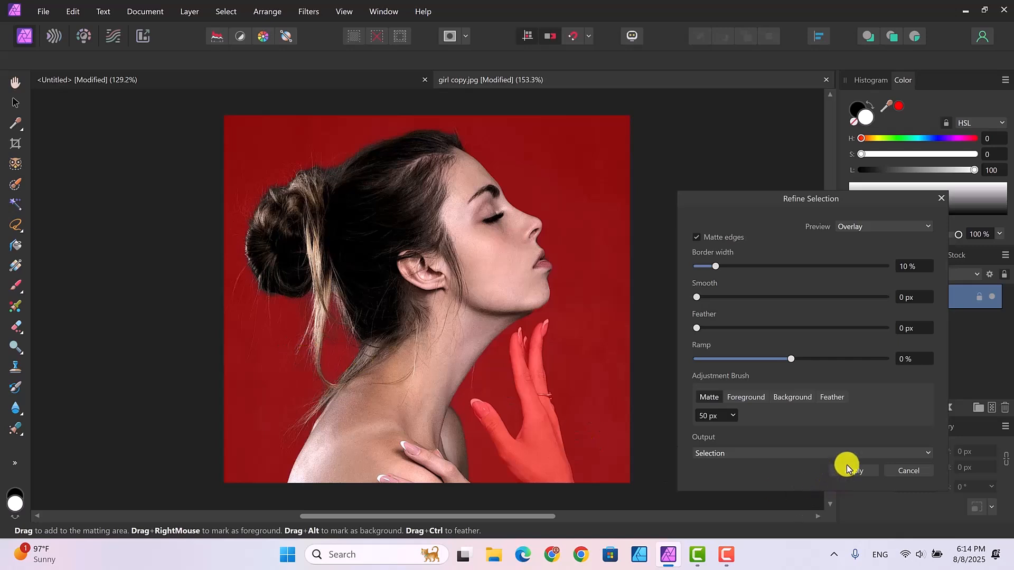
pyautogui.click(924, 454)
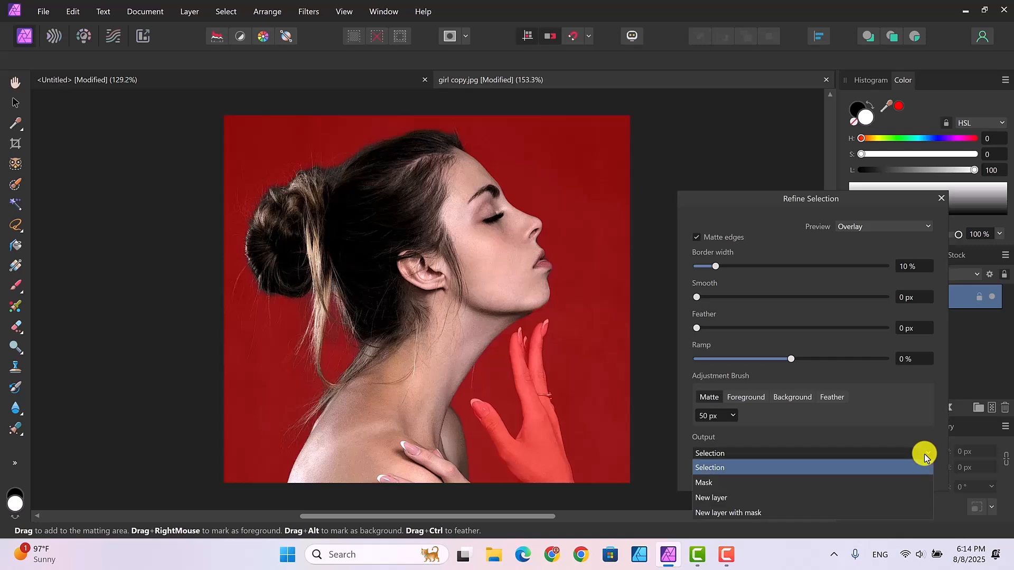
pyautogui.click(719, 499)
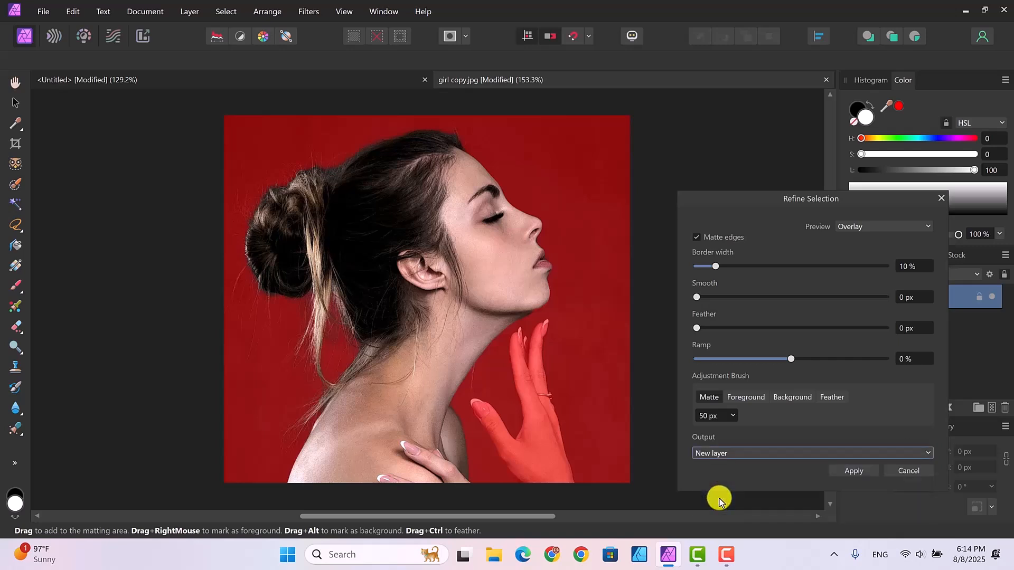
pyautogui.click(846, 471)
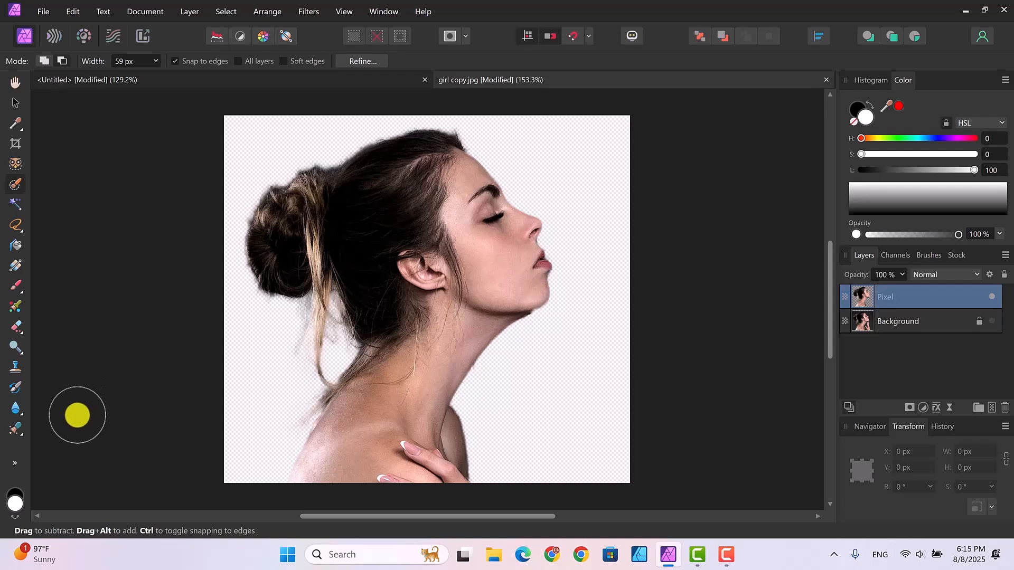
# Remove the leftover background beside and inside the loose hair strand below the bun using freehand selections, and clear the selection.
pyautogui.click(16, 226)
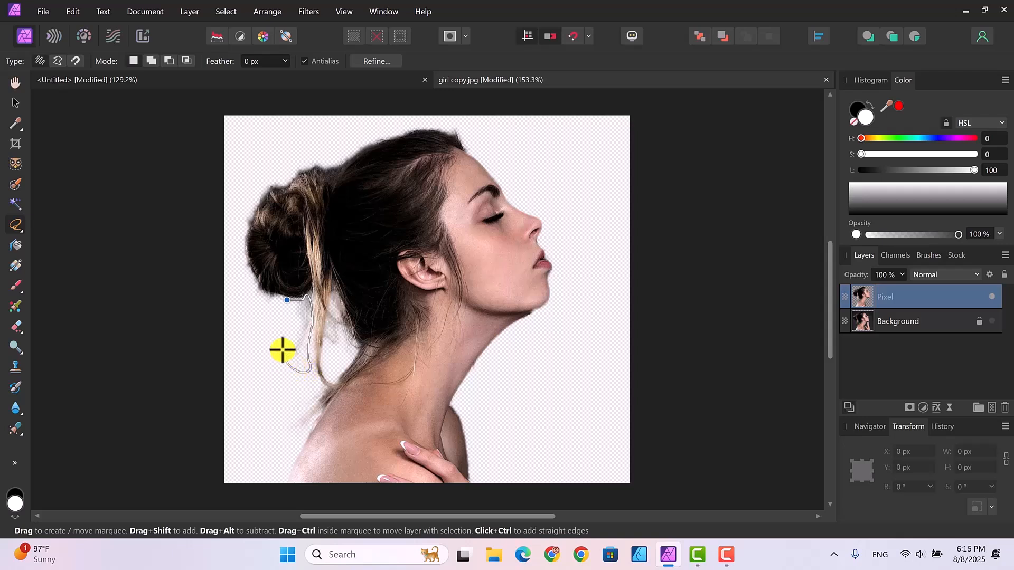
pyautogui.moveTo(286, 302); pyautogui.dragTo(287, 302)
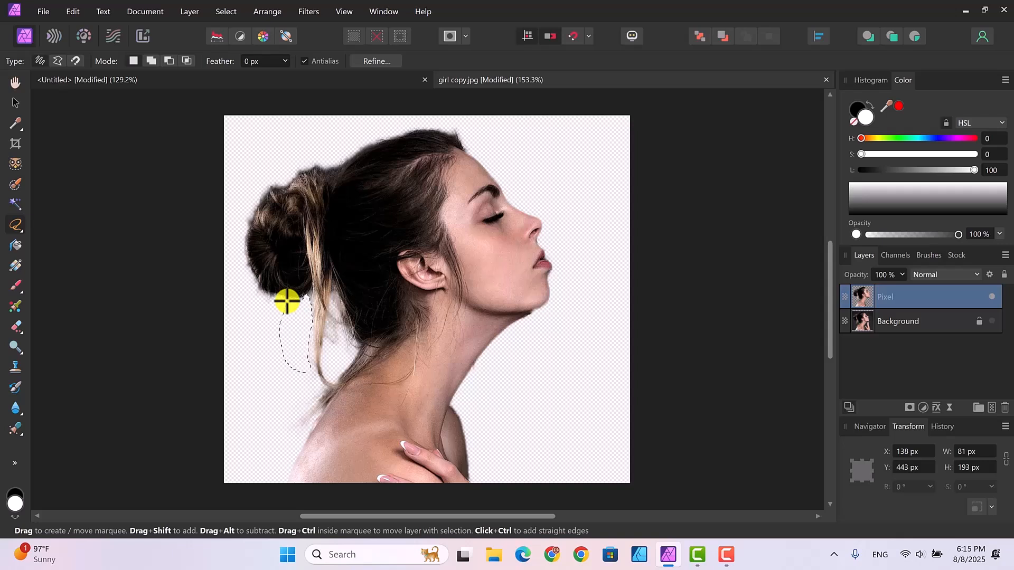
pyautogui.hotkey('ctrl', 'd')
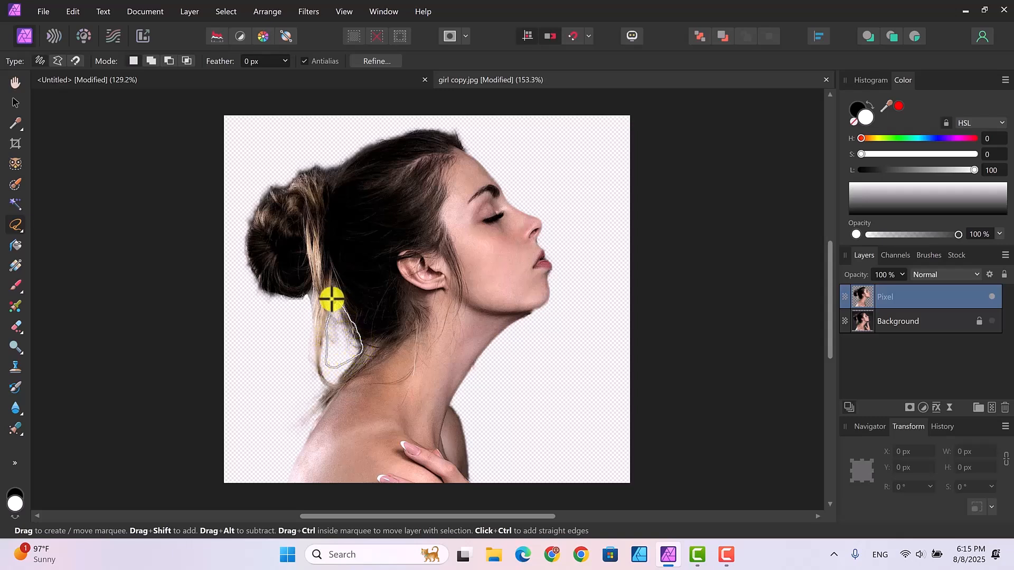
pyautogui.moveTo(331, 300); pyautogui.dragTo(332, 301)
pyautogui.press('Delete')
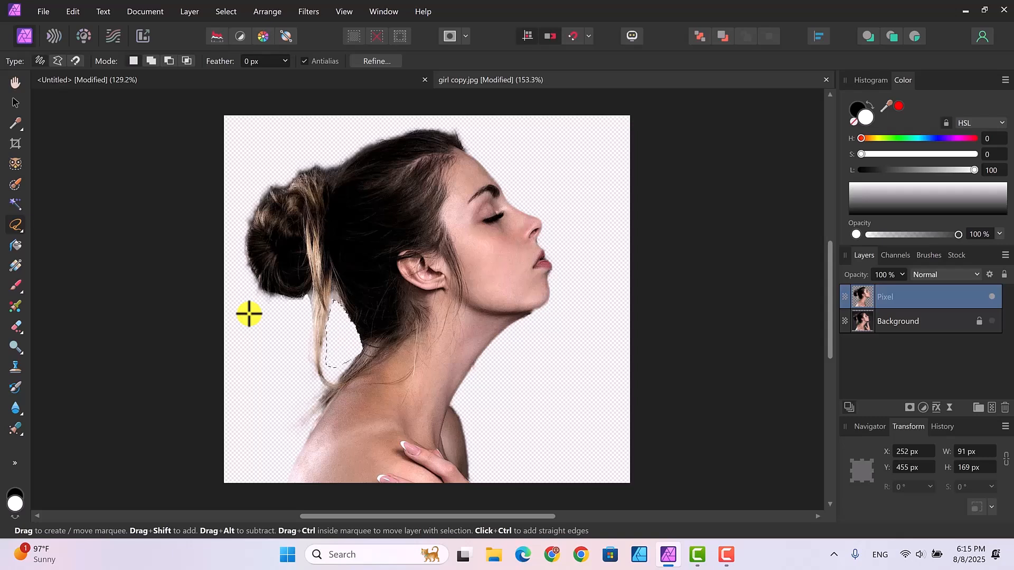
pyautogui.hotkey('ctrl', 'd')
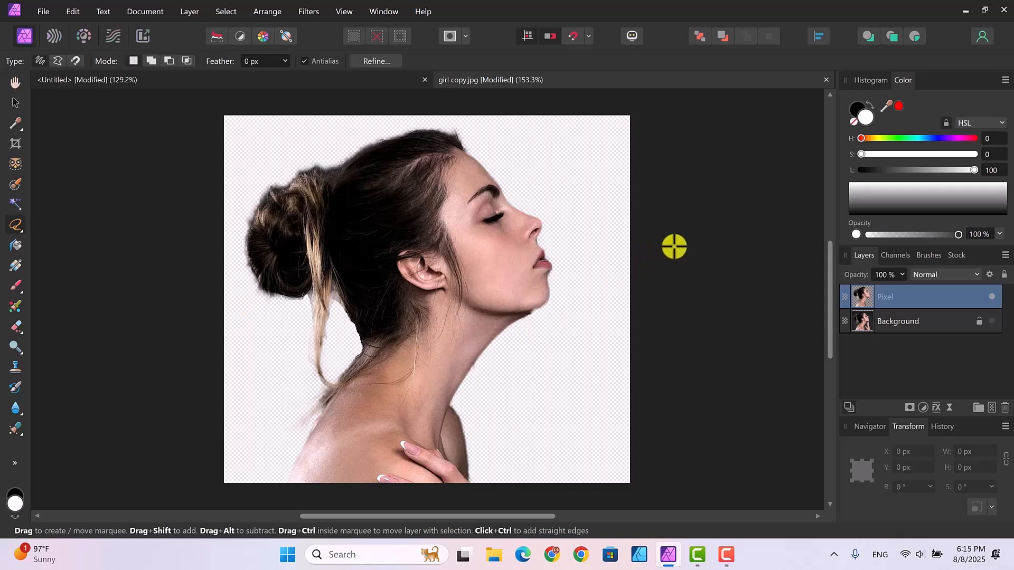
# Copy the cut-out woman into the untitled gradient document and place her at about X 363 px, Y 121 px.
pyautogui.click(16, 106)
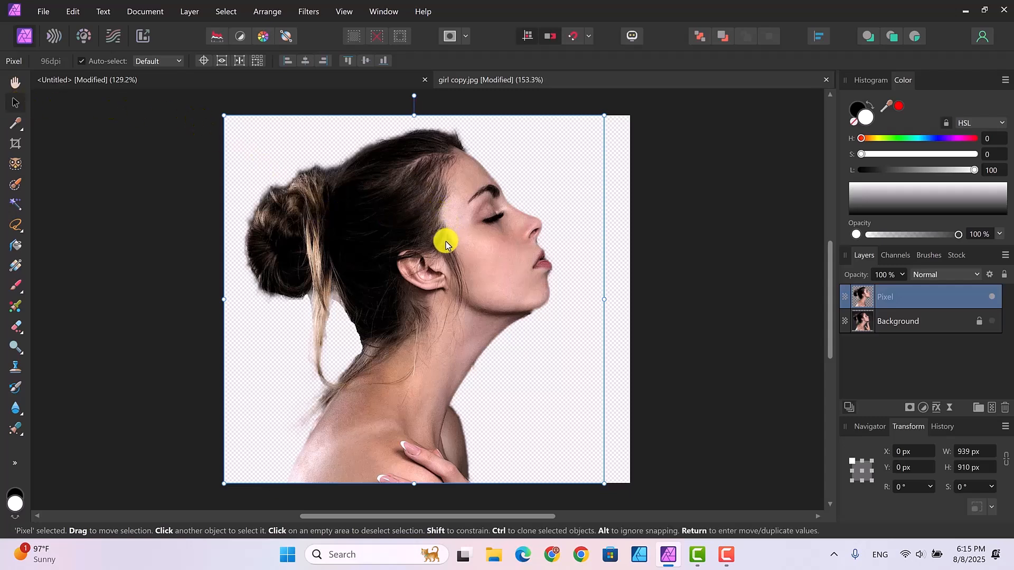
pyautogui.rightClick(430, 255)
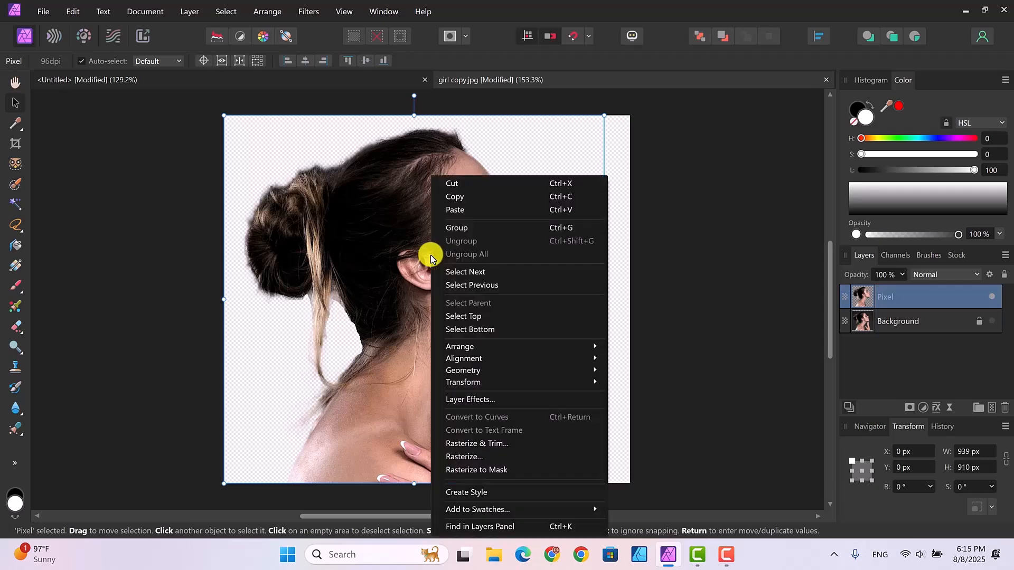
pyautogui.click(452, 197)
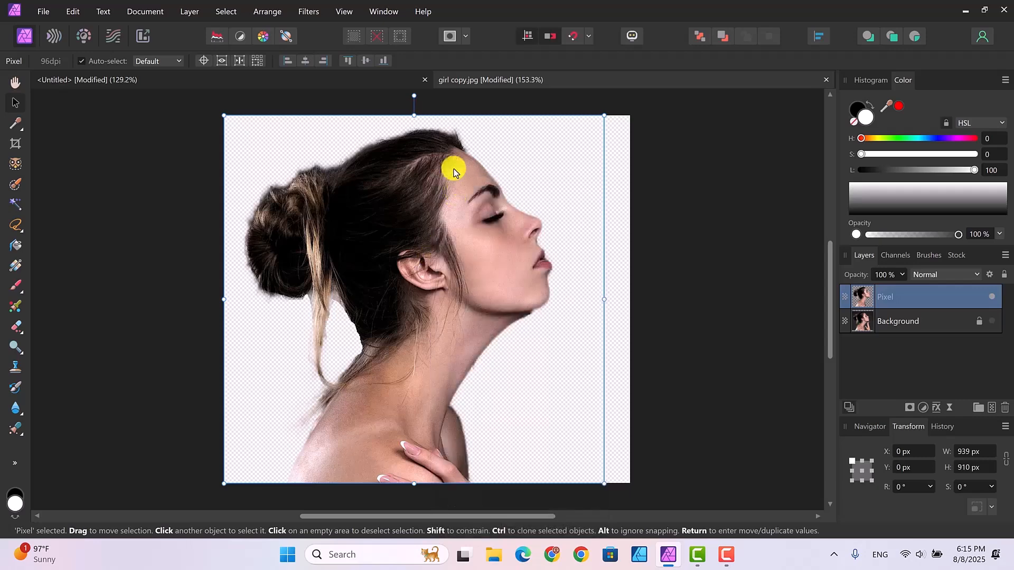
pyautogui.click(153, 81)
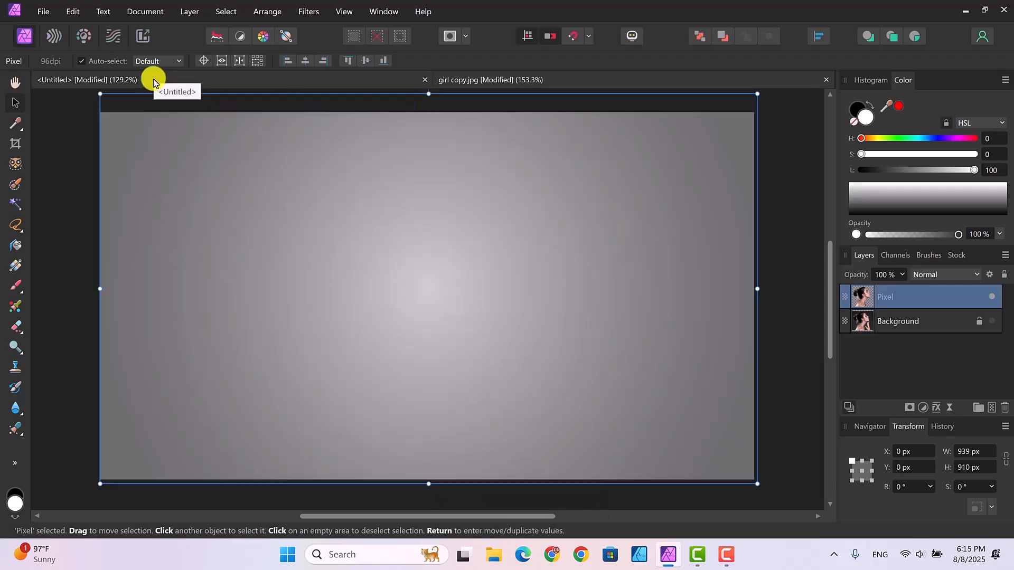
pyautogui.rightClick(405, 214)
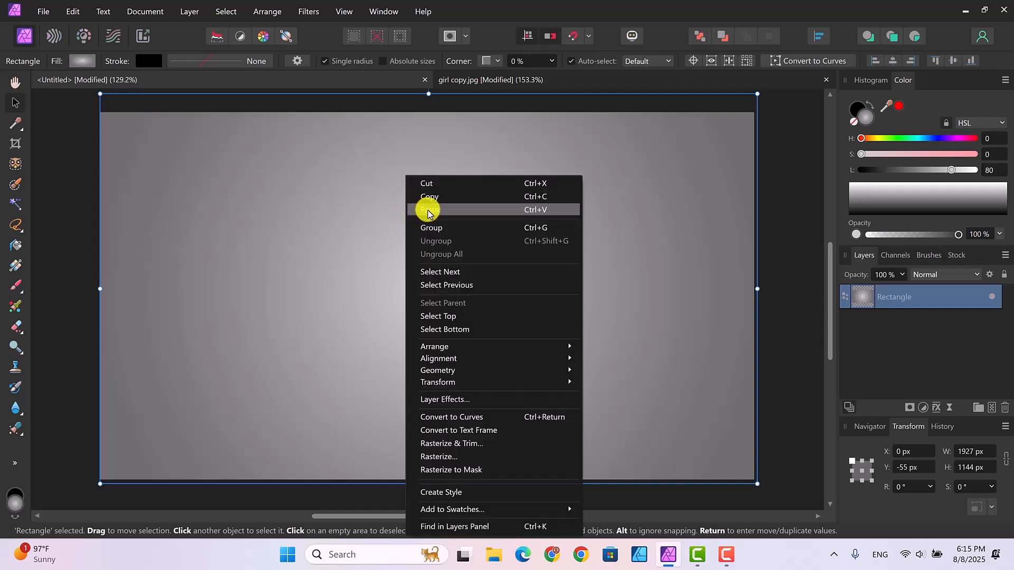
pyautogui.click(426, 210)
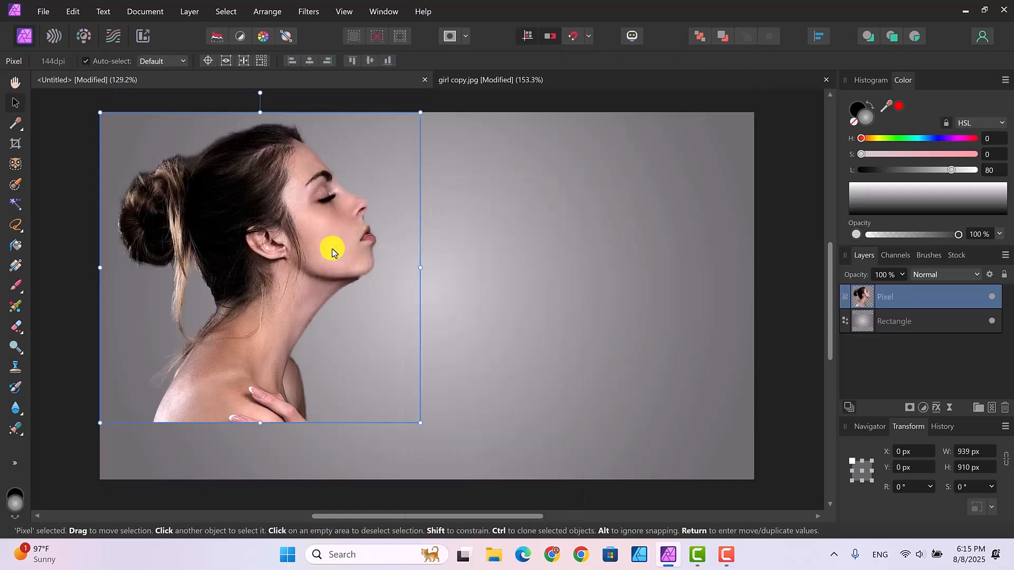
pyautogui.moveTo(332, 252); pyautogui.dragTo(455, 290)
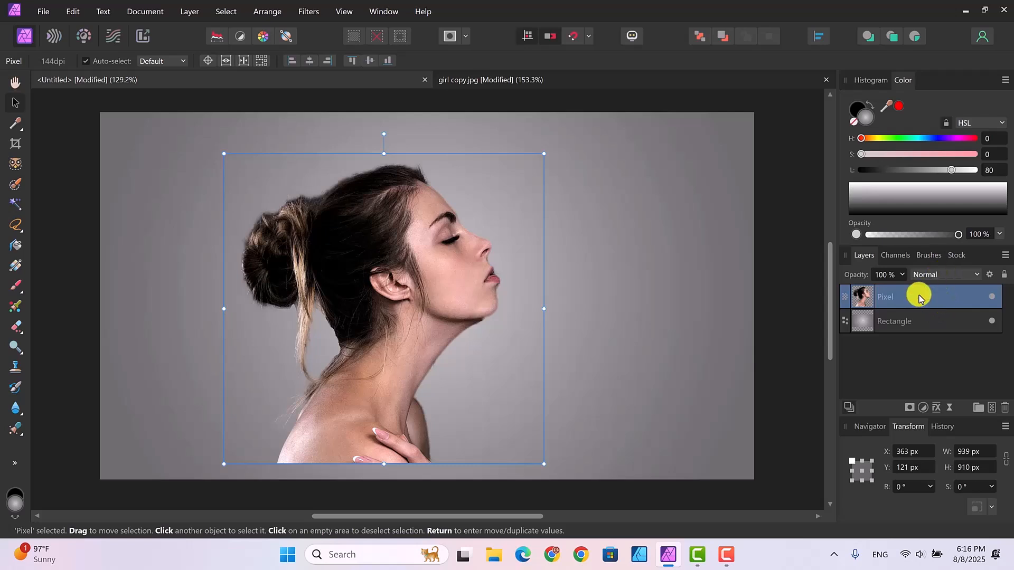
# Add a Black and White adjustment above the woman with the red value at about -7%.
pyautogui.click(922, 408)
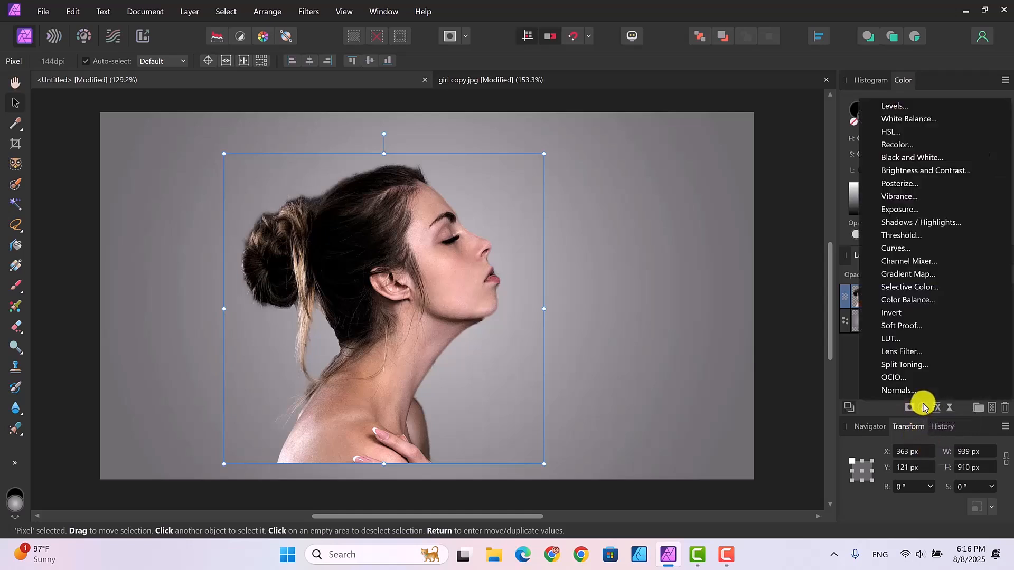
pyautogui.click(922, 158)
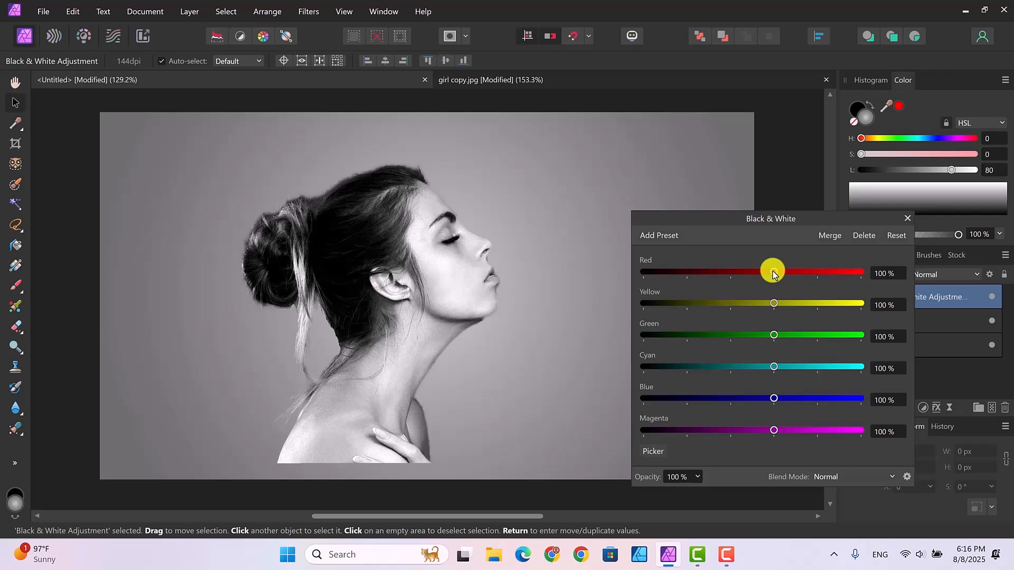
pyautogui.moveTo(774, 272); pyautogui.dragTo(727, 275)
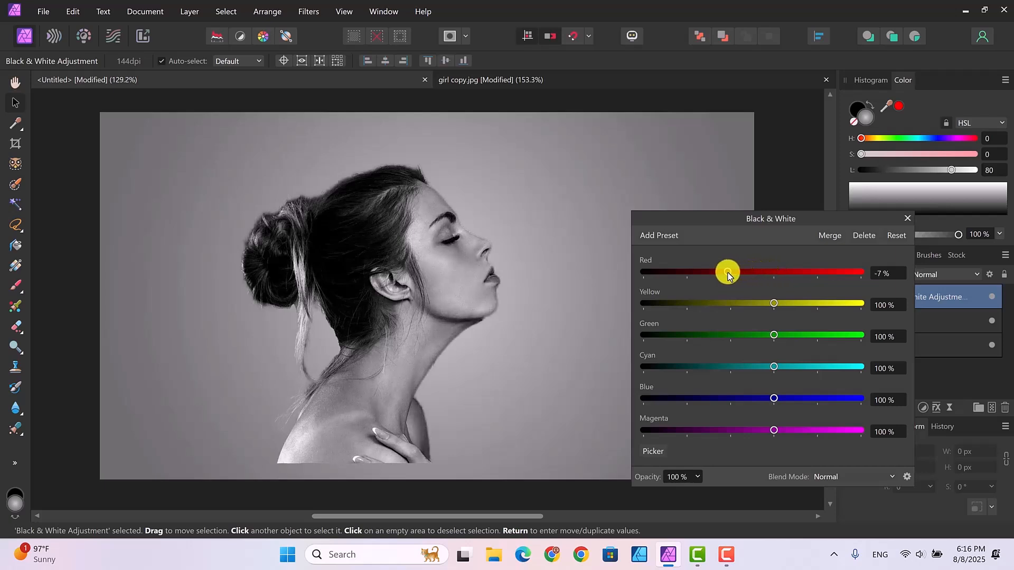
pyautogui.click(906, 220)
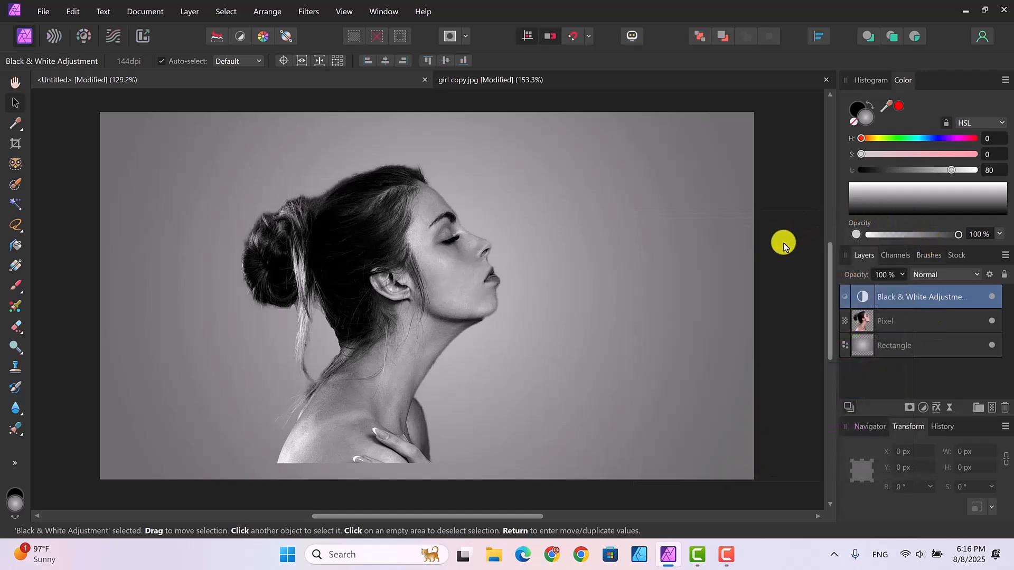
# Select the woman's pixel layer and reset the working colours to the default black and white.
pyautogui.click(909, 323)
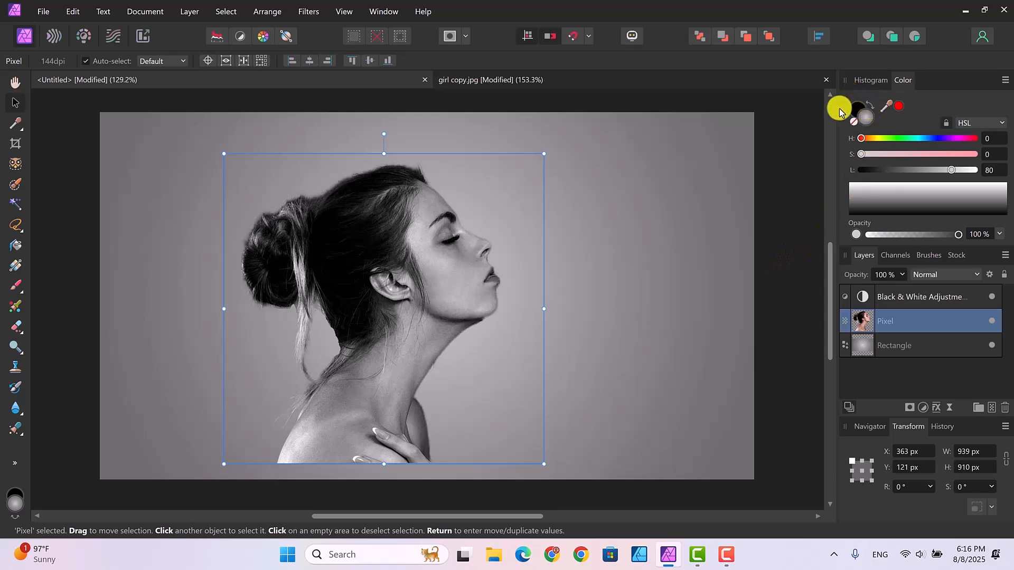
pyautogui.click(865, 119)
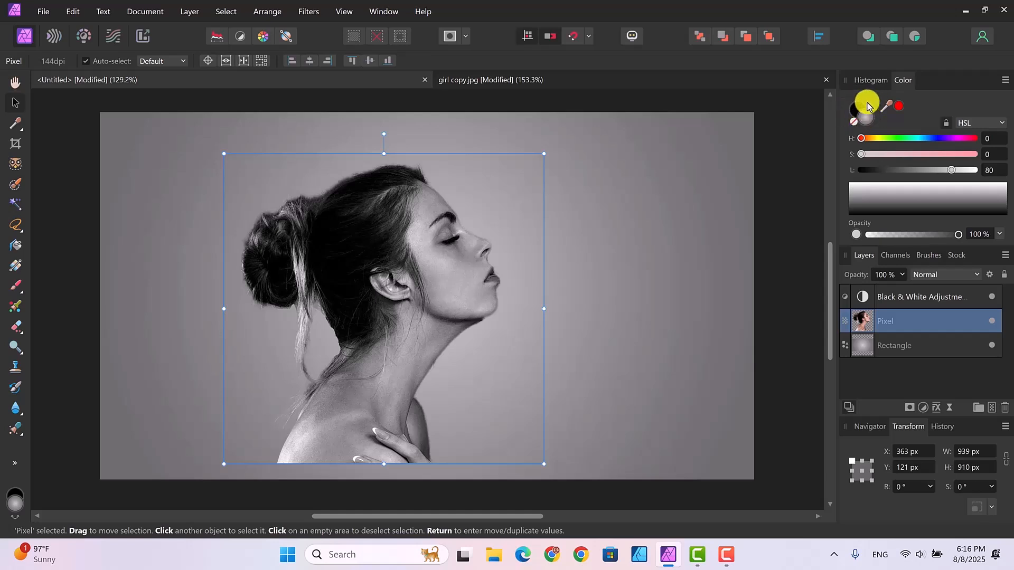
pyautogui.click(856, 110)
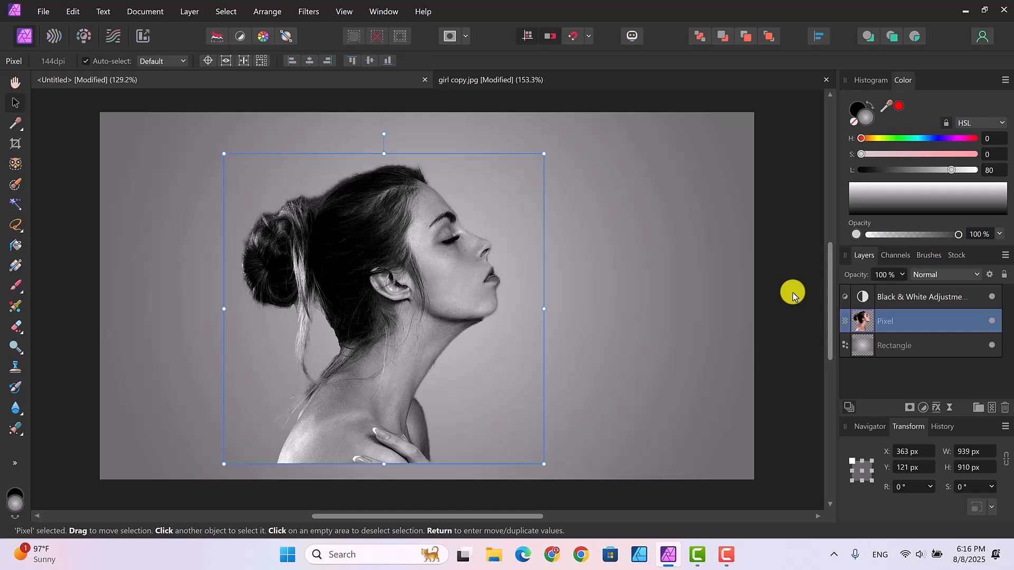
pyautogui.press('d')
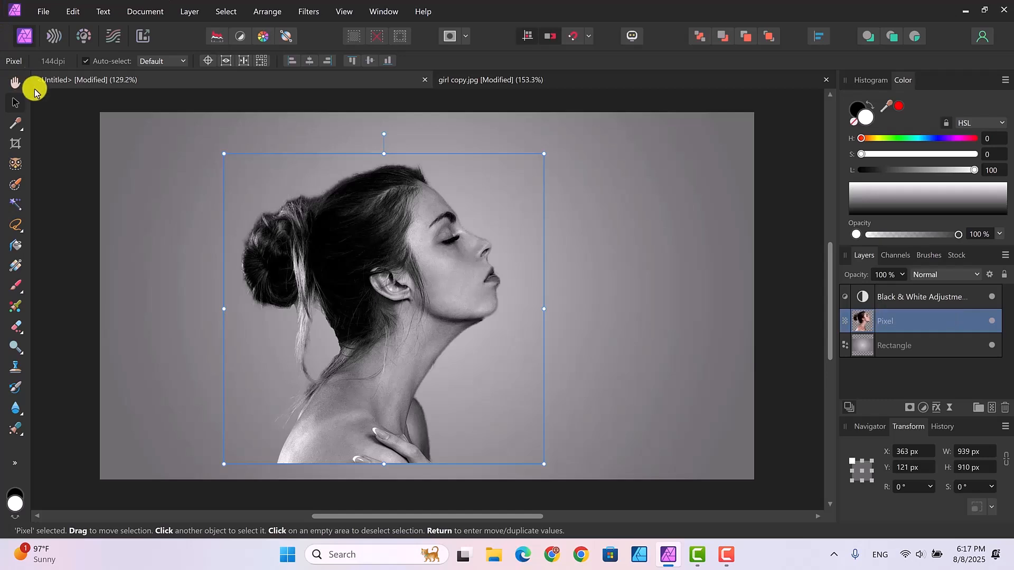
# Liquify the woman's layer, pushing the crown and the top of the bun up and back with a brush of about 347 px.
pyautogui.click(50, 40)
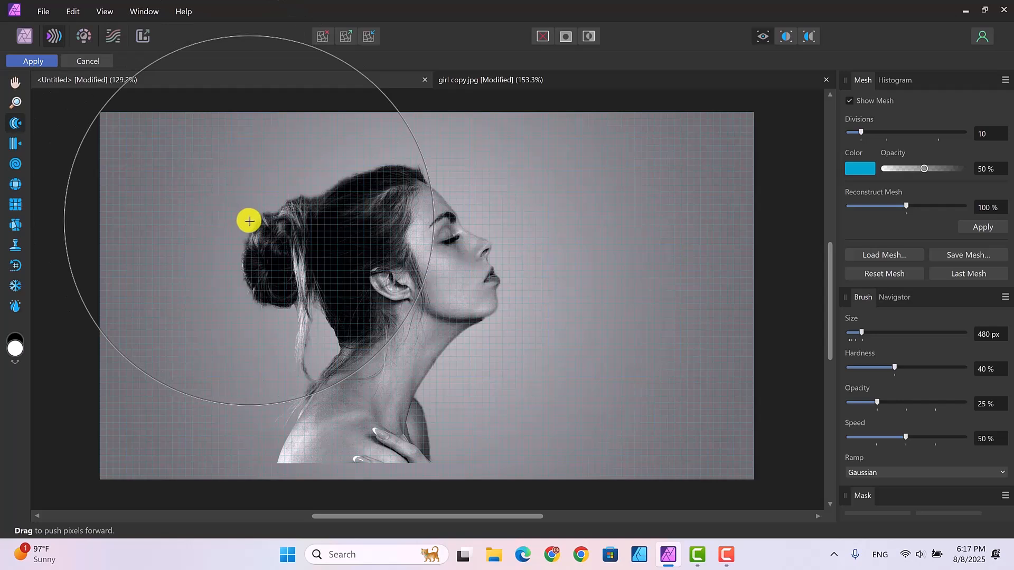
pyautogui.press('[')
pyautogui.press('[')
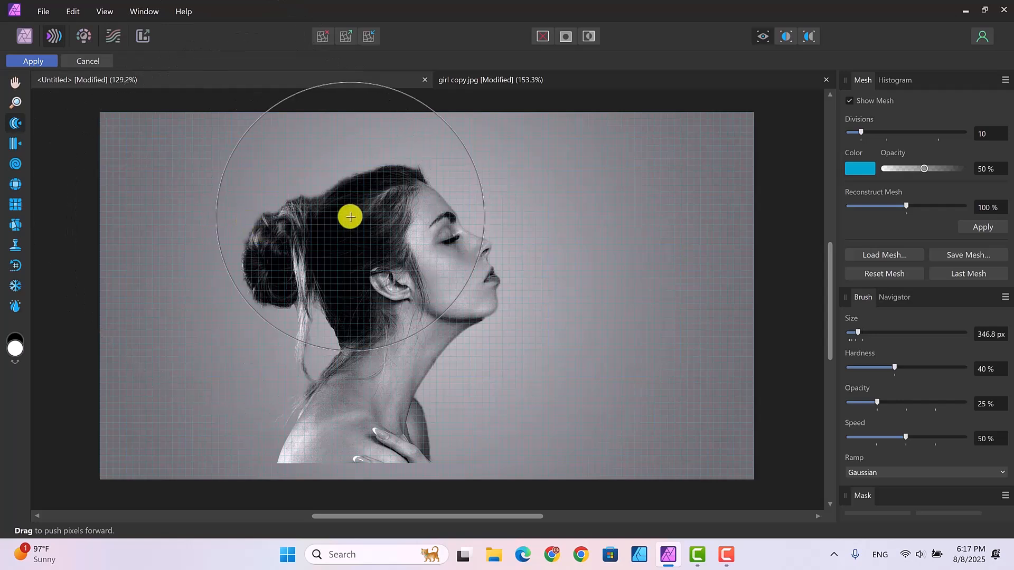
pyautogui.moveTo(349, 183); pyautogui.dragTo(257, 149)
pyautogui.moveTo(310, 194); pyautogui.dragTo(214, 157)
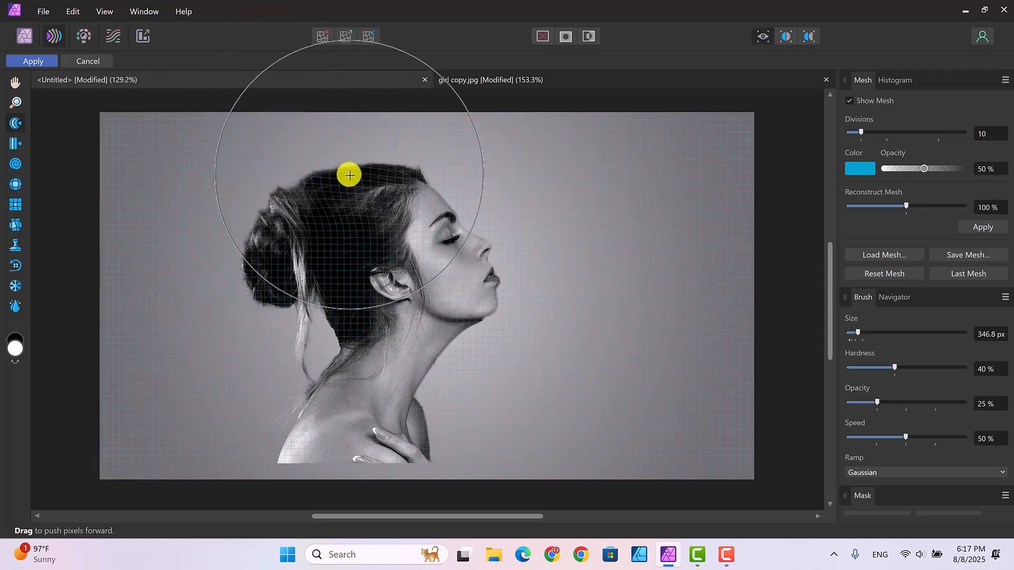
pyautogui.moveTo(349, 174)
pyautogui.mouseDown()
pyautogui.moveTo(275, 125)
pyautogui.moveTo(291, 112)
pyautogui.mouseUp()
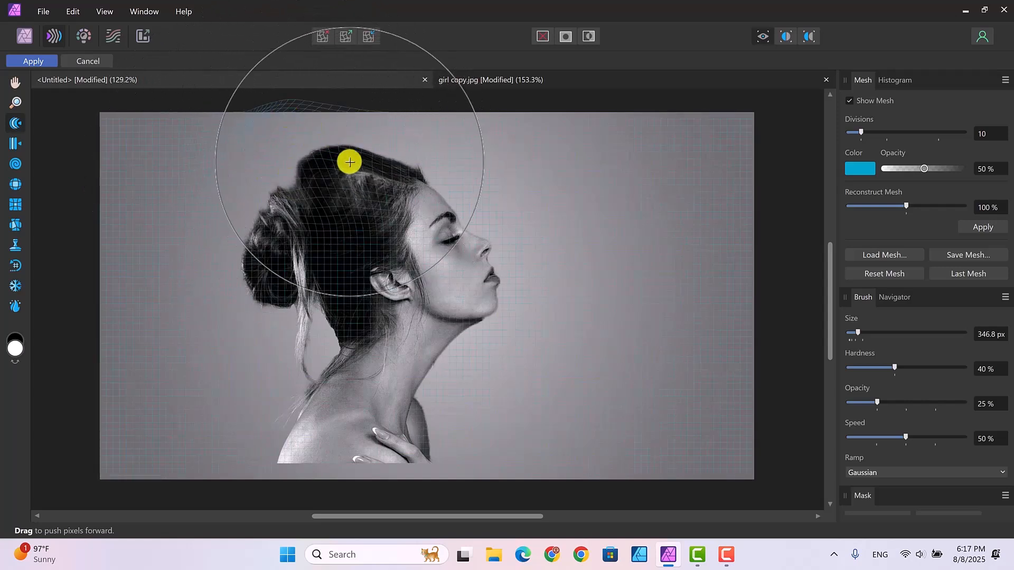
pyautogui.moveTo(369, 165)
pyautogui.mouseDown()
pyautogui.moveTo(350, 127)
pyautogui.moveTo(316, 106)
pyautogui.moveTo(296, 140)
pyautogui.moveTo(243, 117)
pyautogui.mouseUp()
pyautogui.moveTo(294, 152); pyautogui.dragTo(266, 147)
pyautogui.moveTo(288, 199)
pyautogui.mouseDown()
pyautogui.moveTo(271, 159)
pyautogui.moveTo(289, 157)
pyautogui.moveTo(242, 143)
pyautogui.mouseUp()
pyautogui.moveTo(271, 181); pyautogui.dragTo(226, 192)
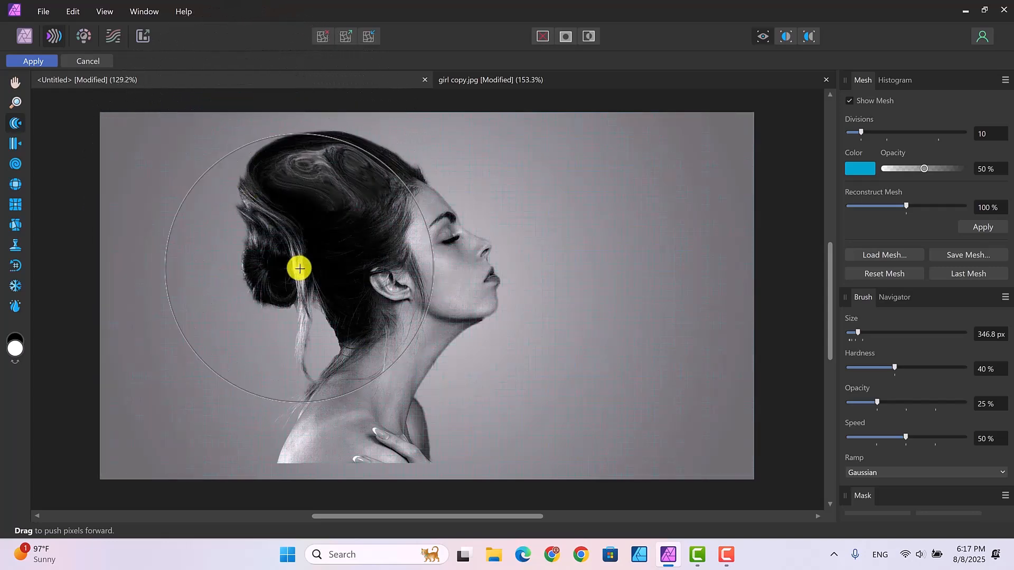
# Push the bun, the back of the head and the crown further outward and up to enlarge the hair volume.
pyautogui.moveTo(298, 267); pyautogui.dragTo(201, 256)
pyautogui.moveTo(251, 228); pyautogui.dragTo(183, 196)
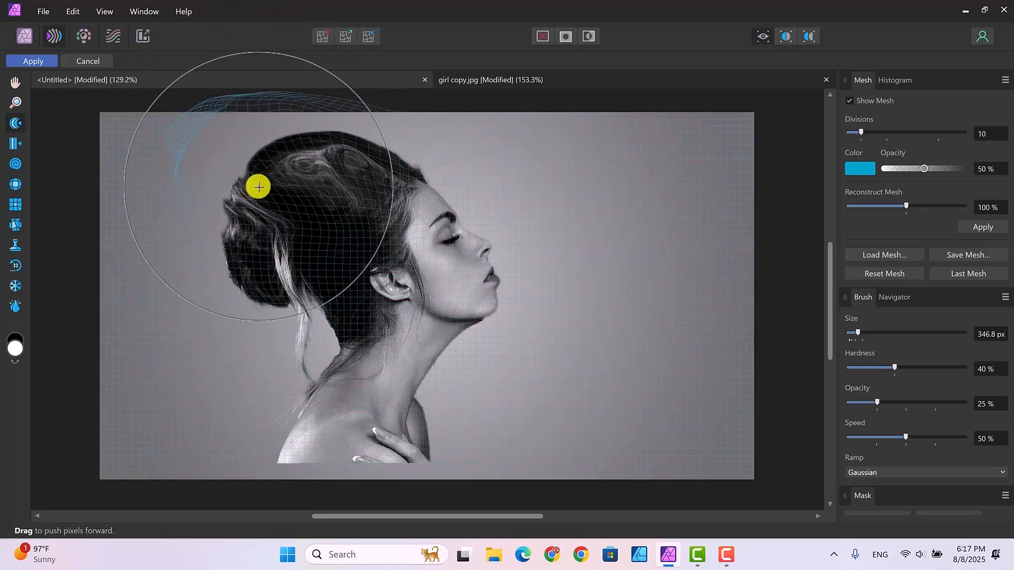
pyautogui.moveTo(258, 185); pyautogui.dragTo(201, 142)
pyautogui.moveTo(290, 168); pyautogui.dragTo(256, 120)
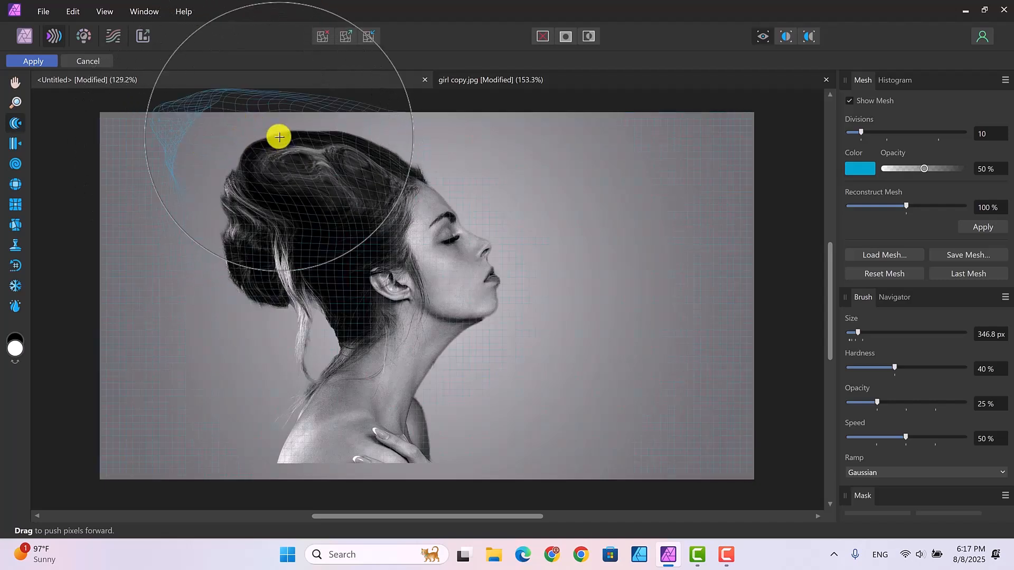
pyautogui.moveTo(312, 145)
pyautogui.mouseDown()
pyautogui.moveTo(279, 115)
pyautogui.moveTo(250, 128)
pyautogui.moveTo(229, 117)
pyautogui.mouseUp()
pyautogui.moveTo(397, 168)
pyautogui.mouseDown()
pyautogui.moveTo(350, 120)
pyautogui.moveTo(310, 112)
pyautogui.mouseUp()
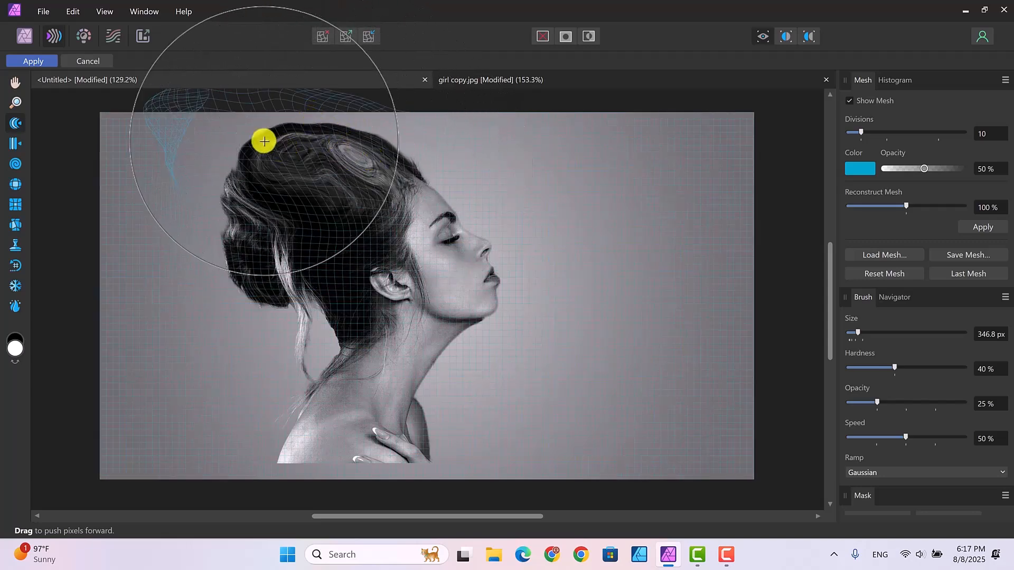
pyautogui.moveTo(264, 141); pyautogui.dragTo(243, 121)
pyautogui.moveTo(255, 175)
pyautogui.mouseDown()
pyautogui.moveTo(231, 186)
pyautogui.moveTo(205, 174)
pyautogui.mouseUp()
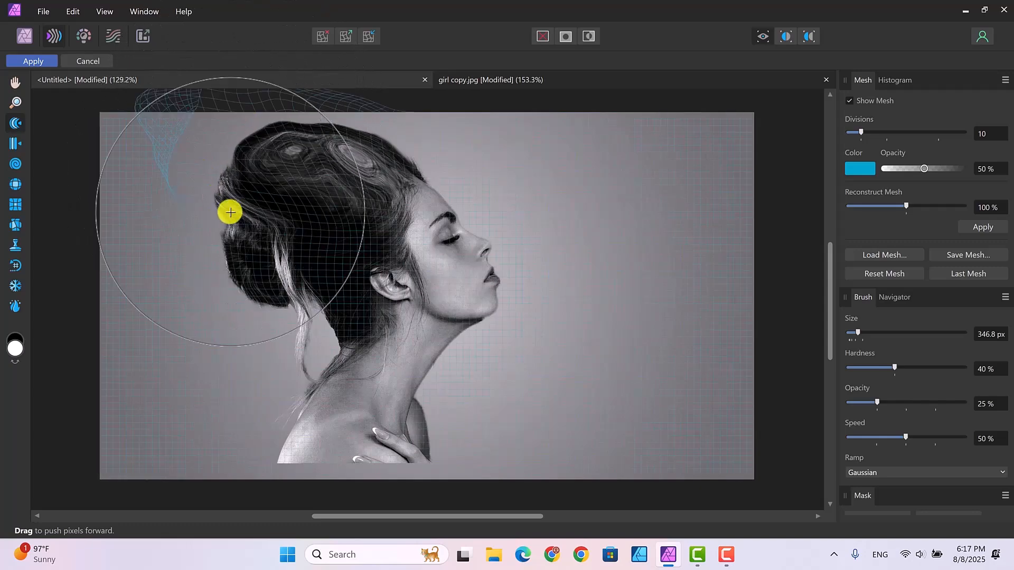
pyautogui.moveTo(250, 252); pyautogui.dragTo(176, 255)
pyautogui.moveTo(242, 218)
pyautogui.mouseDown()
pyautogui.moveTo(174, 183)
pyautogui.moveTo(201, 122)
pyautogui.mouseUp()
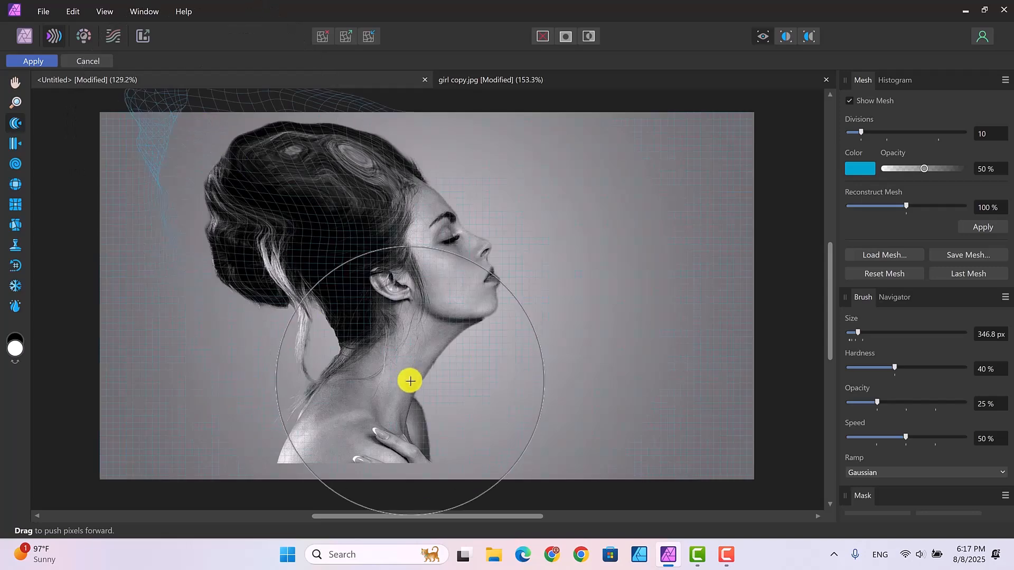
# Push the hair at the nape and the loose strand behind the neck outward to fill the gap below the bun.
pyautogui.moveTo(357, 335)
pyautogui.mouseDown()
pyautogui.moveTo(249, 339)
pyautogui.moveTo(210, 352)
pyautogui.moveTo(203, 329)
pyautogui.mouseUp()
pyautogui.moveTo(280, 308); pyautogui.dragTo(187, 317)
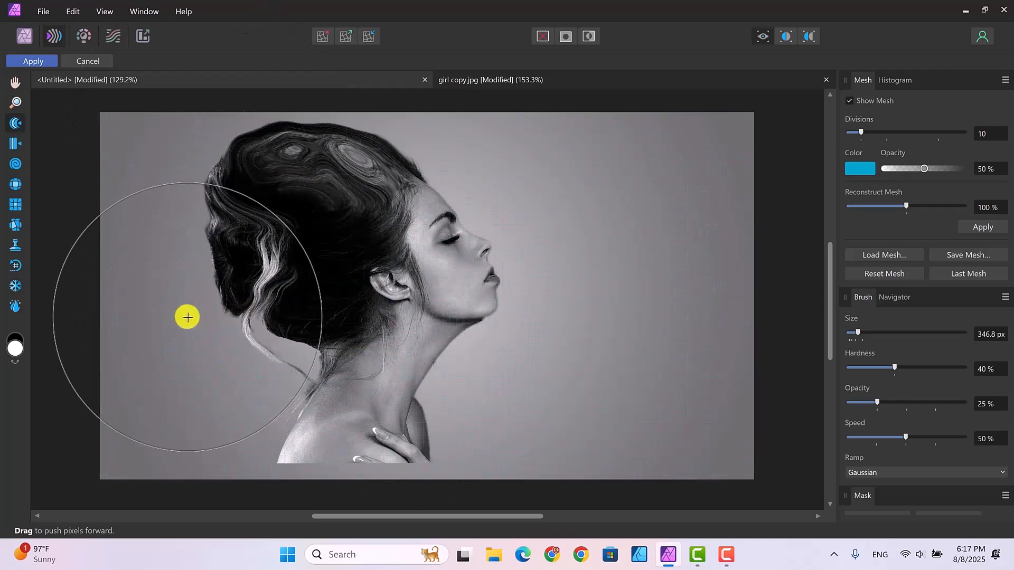
pyautogui.moveTo(335, 396); pyautogui.dragTo(233, 401)
pyautogui.moveTo(328, 364); pyautogui.dragTo(235, 379)
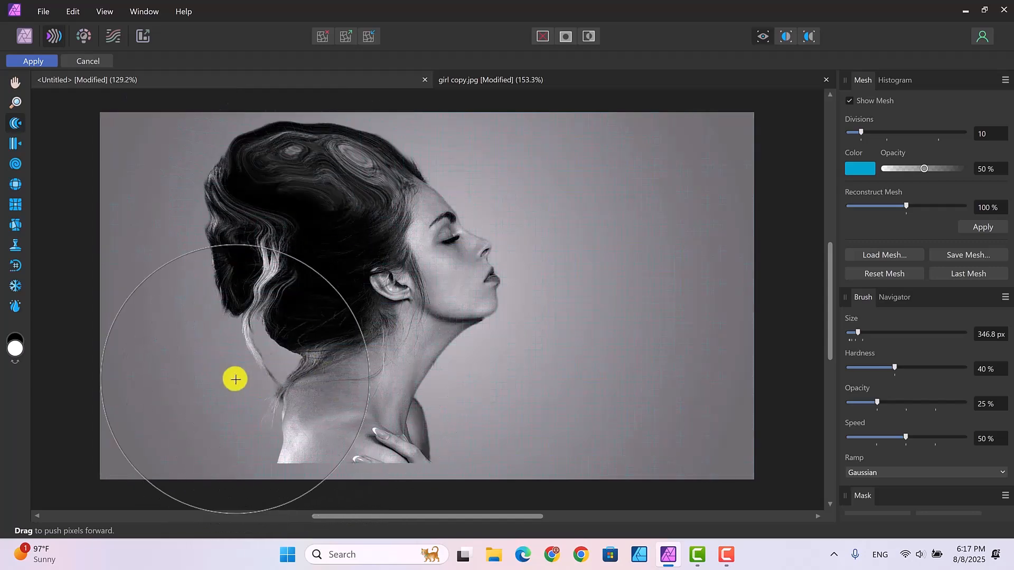
pyautogui.moveTo(306, 358); pyautogui.dragTo(227, 358)
pyautogui.moveTo(294, 335); pyautogui.dragTo(215, 337)
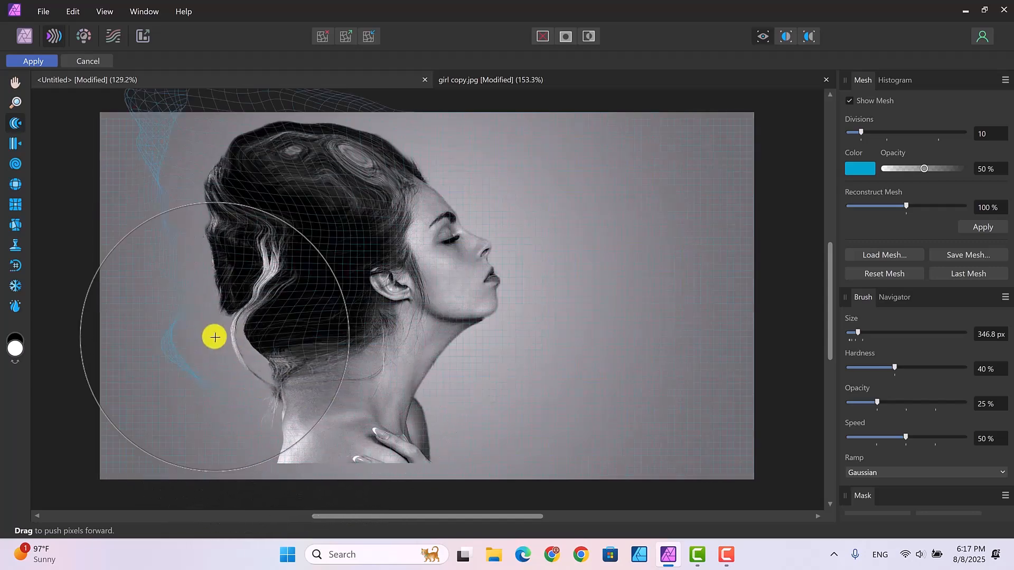
pyautogui.moveTo(251, 308); pyautogui.dragTo(195, 333)
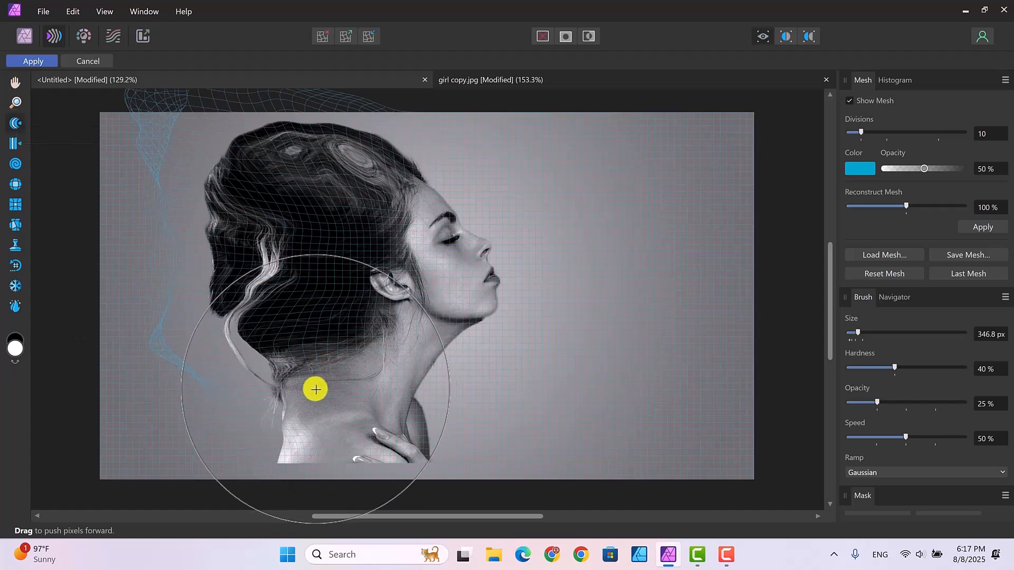
# Push the woman's upper back, shoulder and hand backward and slightly down toward the canvas's lower edge.
pyautogui.moveTo(315, 390); pyautogui.dragTo(233, 398)
pyautogui.moveTo(306, 425); pyautogui.dragTo(243, 458)
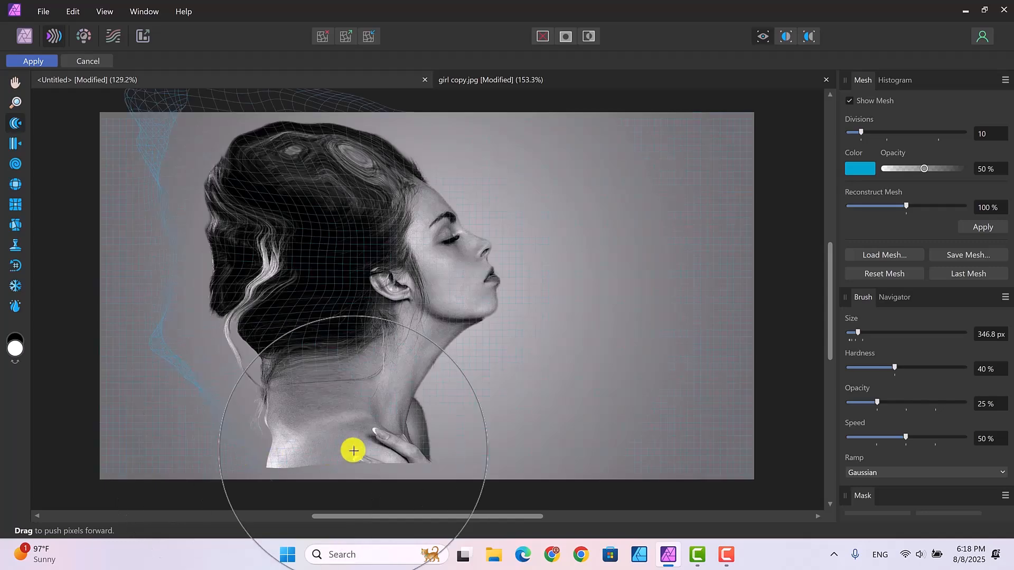
pyautogui.moveTo(364, 440)
pyautogui.mouseDown()
pyautogui.moveTo(289, 459)
pyautogui.moveTo(400, 430)
pyautogui.moveTo(324, 462)
pyautogui.moveTo(372, 437)
pyautogui.moveTo(312, 455)
pyautogui.moveTo(341, 430)
pyautogui.moveTo(273, 453)
pyautogui.moveTo(292, 430)
pyautogui.moveTo(230, 443)
pyautogui.moveTo(284, 417)
pyautogui.moveTo(249, 461)
pyautogui.mouseUp()
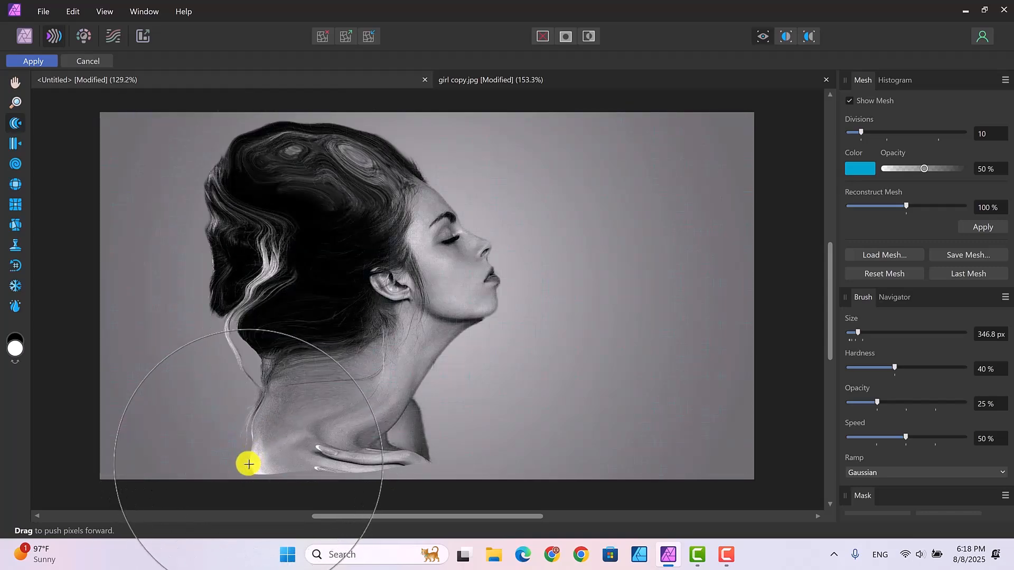
# Extend the back and upper rear edge of the hair further outward and apply the Liquify changes.
pyautogui.moveTo(329, 299)
pyautogui.mouseDown()
pyautogui.moveTo(296, 349)
pyautogui.moveTo(240, 363)
pyautogui.moveTo(199, 365)
pyautogui.moveTo(243, 338)
pyautogui.moveTo(175, 318)
pyautogui.moveTo(299, 194)
pyautogui.moveTo(261, 181)
pyautogui.moveTo(236, 192)
pyautogui.moveTo(190, 186)
pyautogui.moveTo(231, 172)
pyautogui.moveTo(193, 145)
pyautogui.moveTo(241, 158)
pyautogui.moveTo(227, 149)
pyautogui.moveTo(237, 149)
pyautogui.moveTo(233, 140)
pyautogui.moveTo(180, 127)
pyautogui.moveTo(289, 134)
pyautogui.moveTo(249, 111)
pyautogui.moveTo(325, 124)
pyautogui.moveTo(254, 125)
pyautogui.moveTo(304, 125)
pyautogui.moveTo(299, 138)
pyautogui.moveTo(242, 124)
pyautogui.mouseUp()
pyautogui.moveTo(233, 140)
pyautogui.mouseDown()
pyautogui.moveTo(192, 109)
pyautogui.moveTo(215, 164)
pyautogui.moveTo(179, 140)
pyautogui.moveTo(230, 209)
pyautogui.moveTo(143, 213)
pyautogui.moveTo(219, 251)
pyautogui.moveTo(135, 255)
pyautogui.moveTo(225, 268)
pyautogui.moveTo(161, 255)
pyautogui.moveTo(222, 192)
pyautogui.moveTo(186, 136)
pyautogui.moveTo(210, 138)
pyautogui.moveTo(199, 122)
pyautogui.moveTo(217, 140)
pyautogui.moveTo(199, 121)
pyautogui.moveTo(220, 129)
pyautogui.moveTo(340, 106)
pyautogui.moveTo(375, 135)
pyautogui.moveTo(369, 111)
pyautogui.moveTo(313, 162)
pyautogui.moveTo(271, 358)
pyautogui.moveTo(233, 389)
pyautogui.moveTo(244, 356)
pyautogui.moveTo(213, 322)
pyautogui.moveTo(228, 303)
pyautogui.moveTo(173, 317)
pyautogui.moveTo(220, 319)
pyautogui.moveTo(240, 444)
pyautogui.moveTo(265, 459)
pyautogui.moveTo(255, 455)
pyautogui.moveTo(220, 94)
pyautogui.moveTo(235, 129)
pyautogui.moveTo(229, 119)
pyautogui.mouseUp()
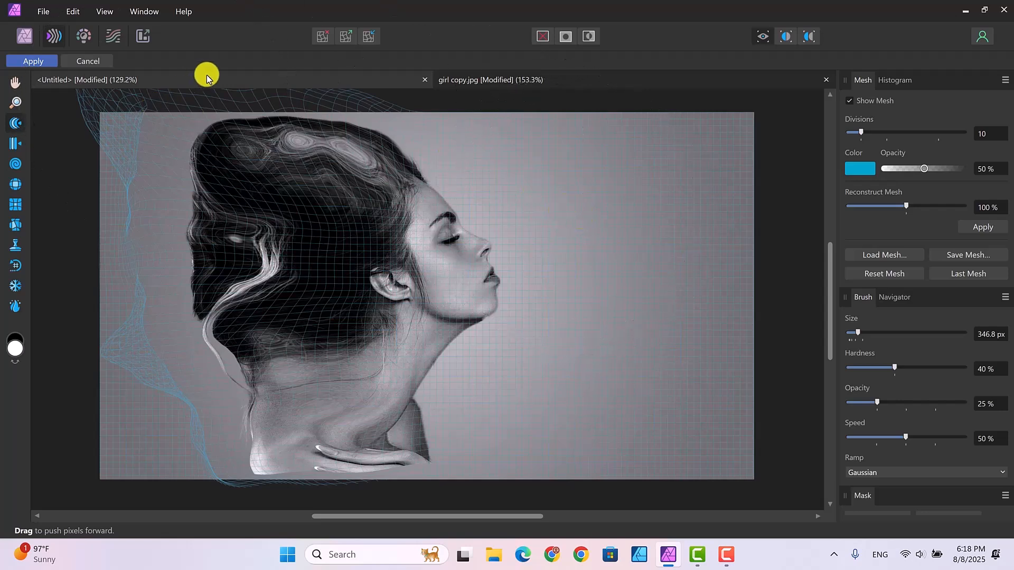
pyautogui.click(34, 61)
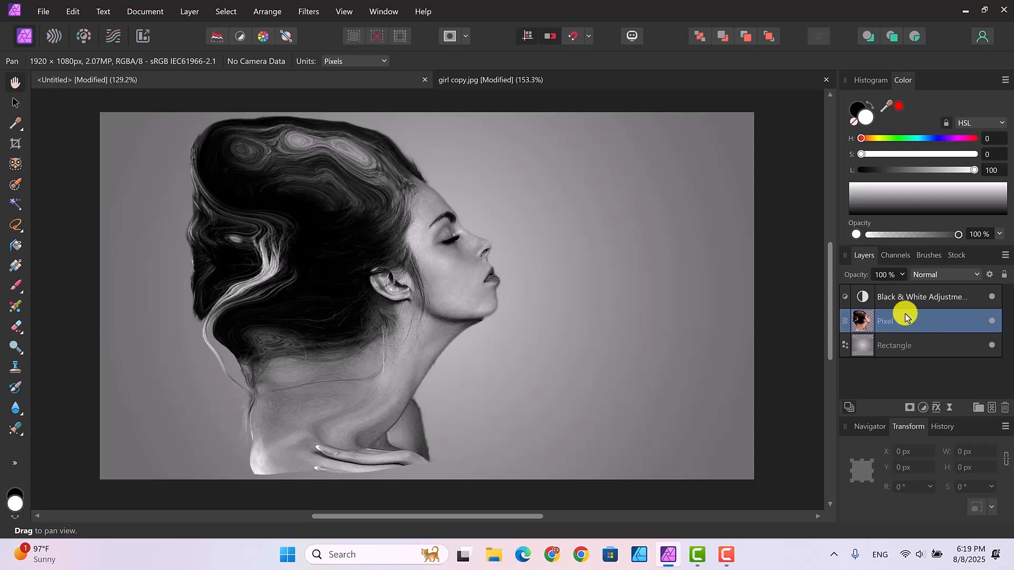
# Add a mask to the woman's pixel layer and invert it to hide her completely.
pyautogui.click(908, 408)
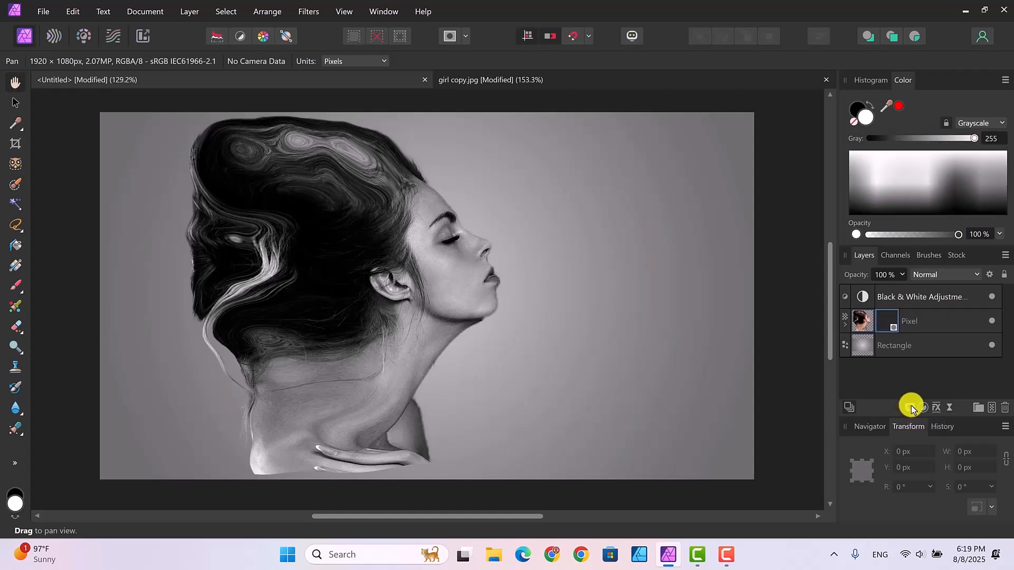
pyautogui.click(845, 328)
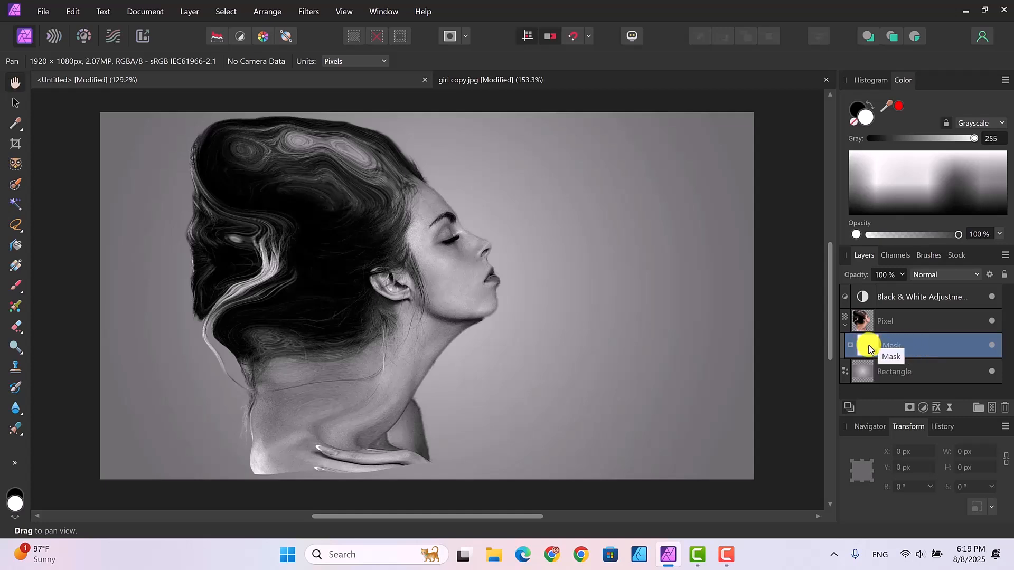
pyautogui.click(190, 13)
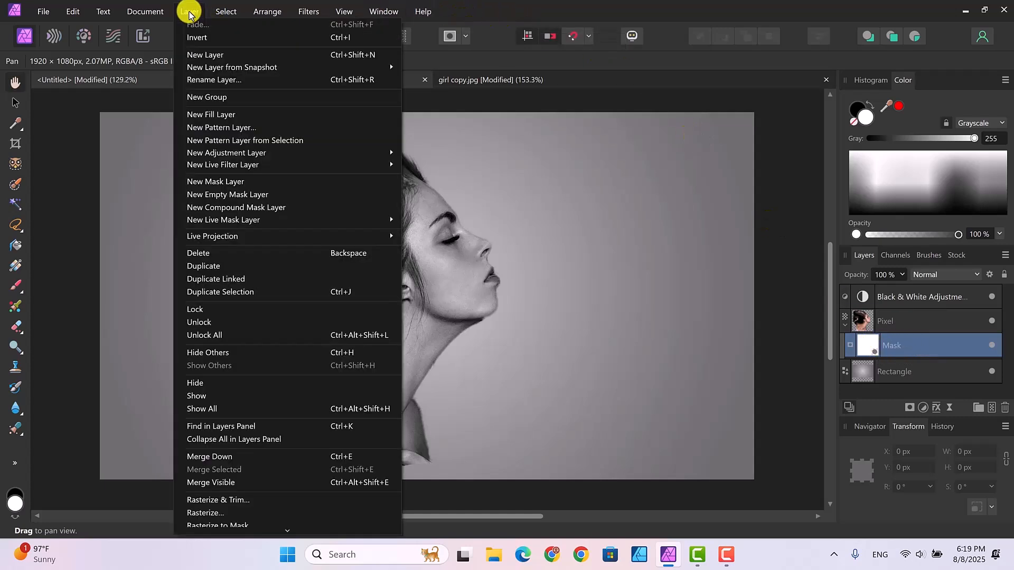
pyautogui.click(197, 35)
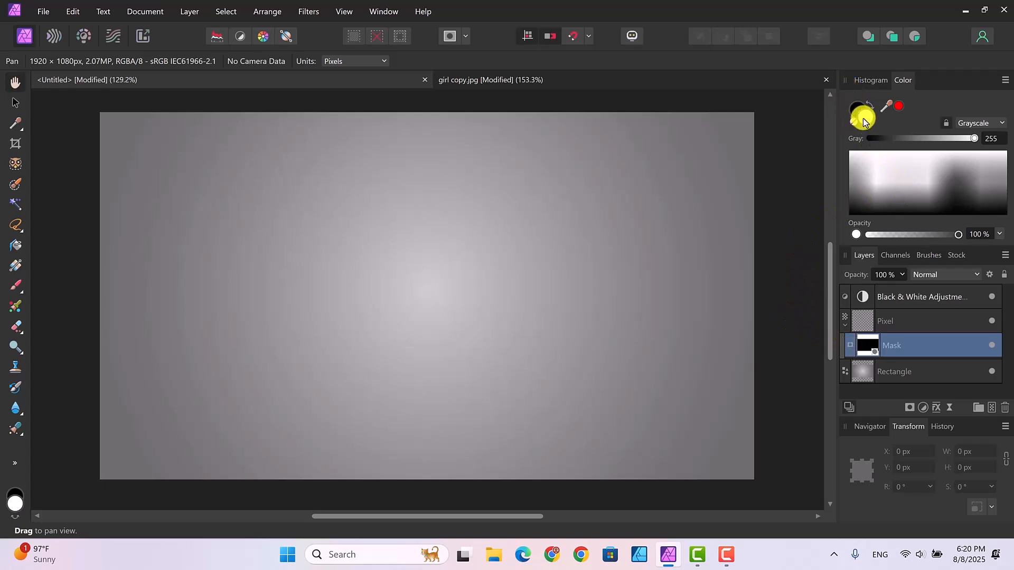
# Choose the Smoke 46 brush from the Smoke Brushes category for the Paint Brush and make white the active colour.
pyautogui.click(18, 285)
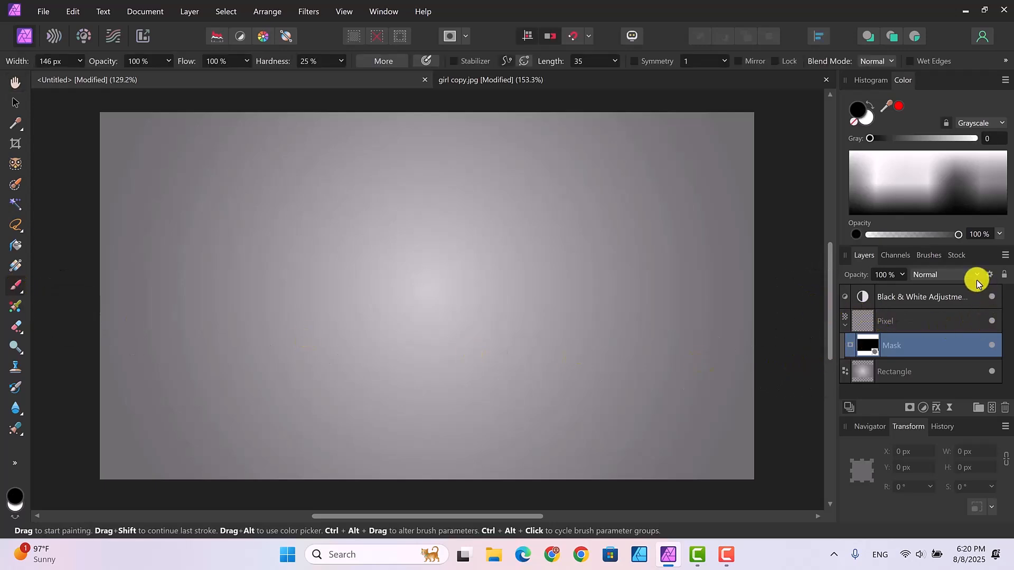
pyautogui.click(925, 256)
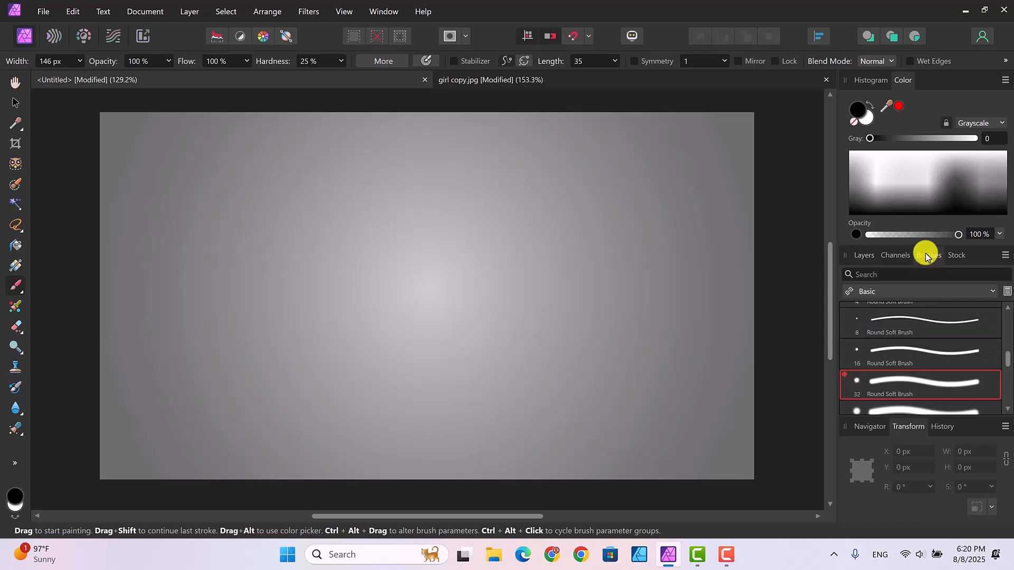
pyautogui.click(991, 292)
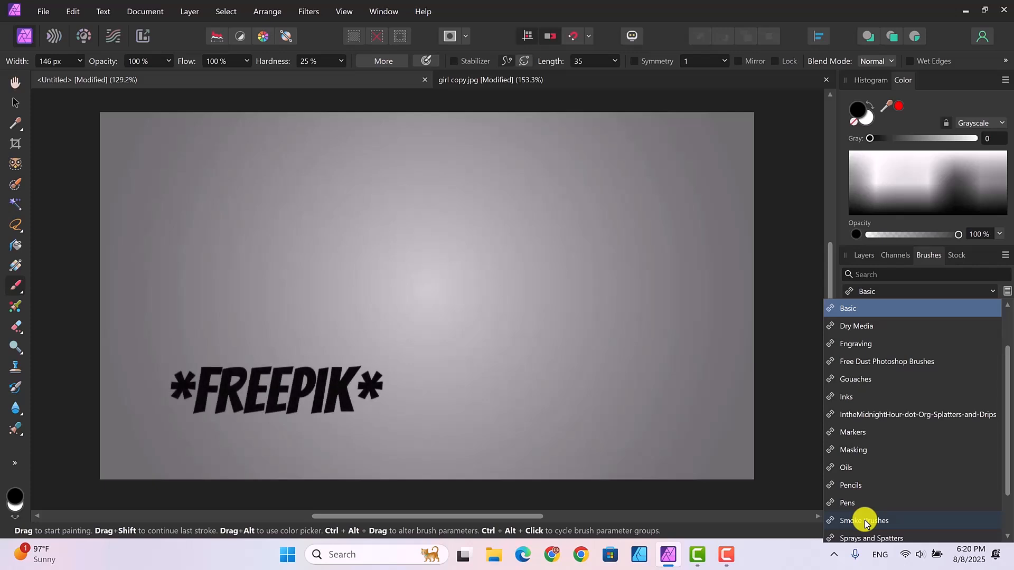
pyautogui.click(865, 521)
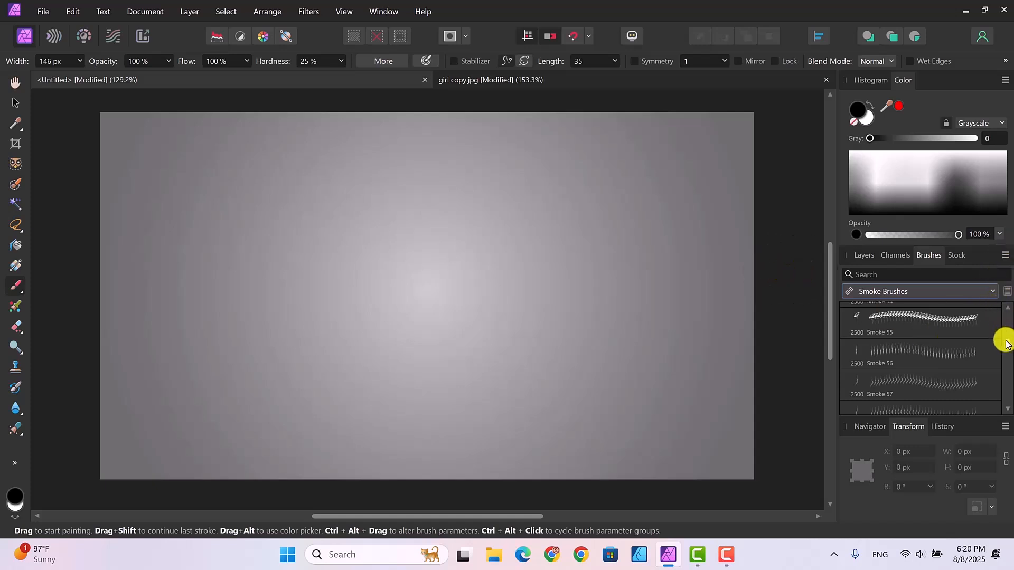
pyautogui.moveTo(1005, 342); pyautogui.dragTo(1007, 315)
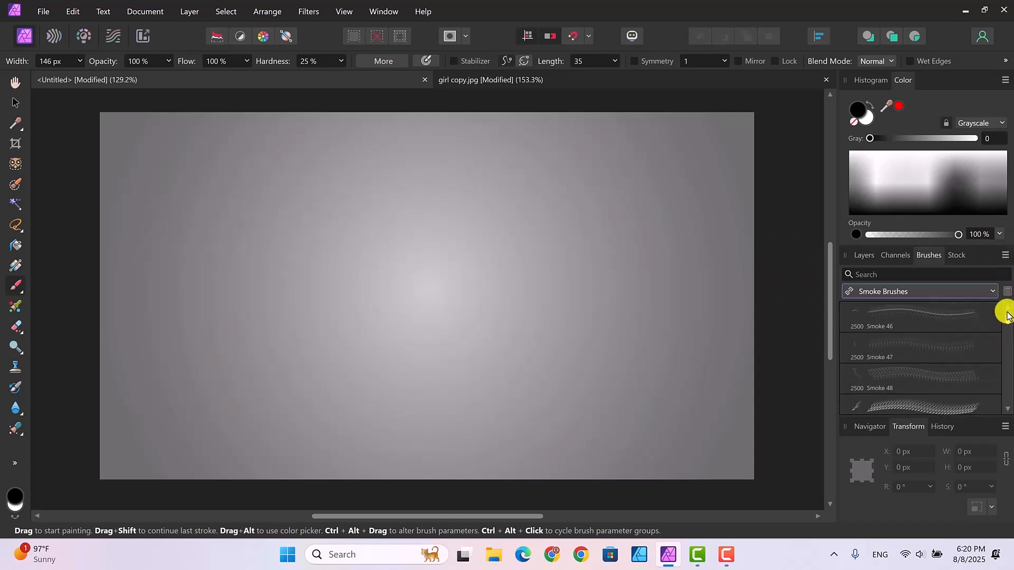
pyautogui.click(907, 314)
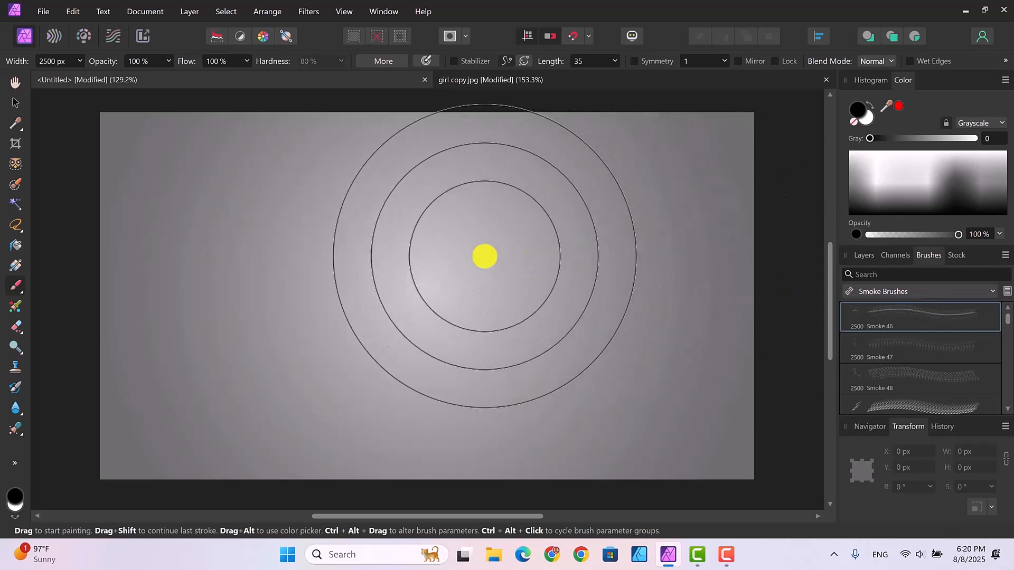
pyautogui.click(866, 122)
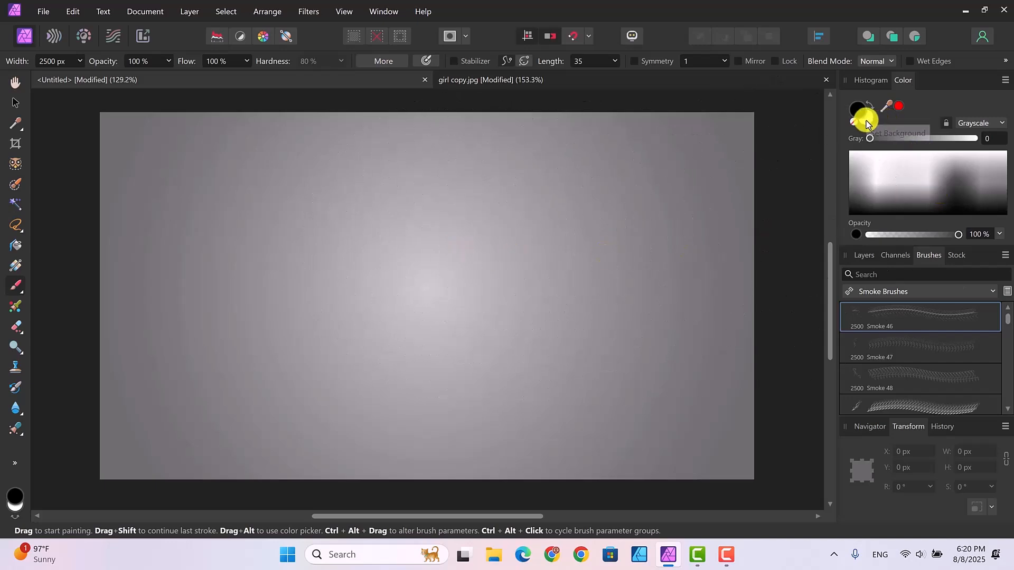
pyautogui.moveTo(581, 248)
pyautogui.mouseDown()
pyautogui.moveTo(507, 238)
pyautogui.moveTo(540, 377)
pyautogui.moveTo(599, 385)
pyautogui.moveTo(579, 378)
pyautogui.mouseUp()
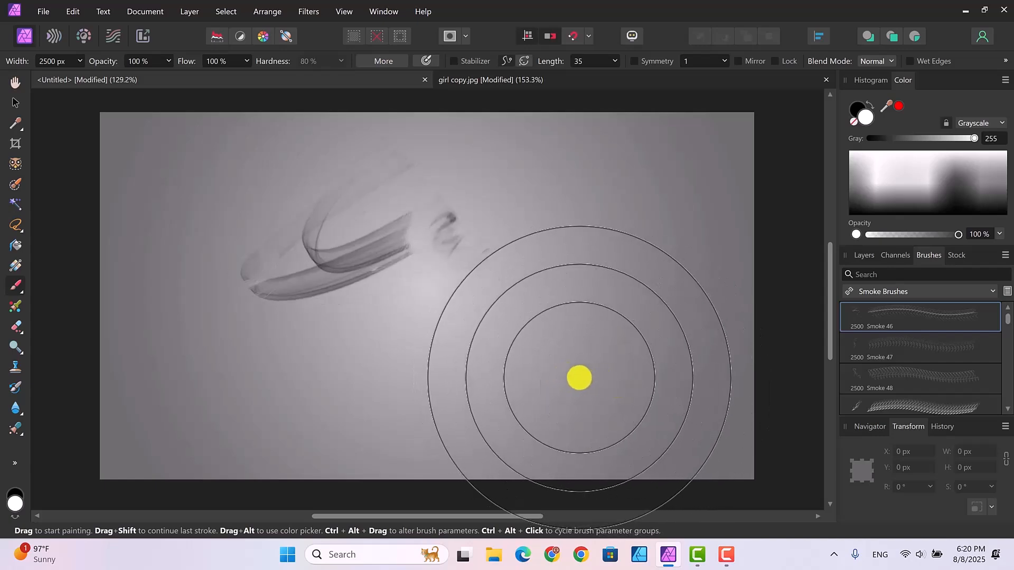
# Reduce the Smoke 46 brush to about 801 px wide and set its rotation to about 32%.
pyautogui.press('[')
pyautogui.press('[')
pyautogui.press('[')
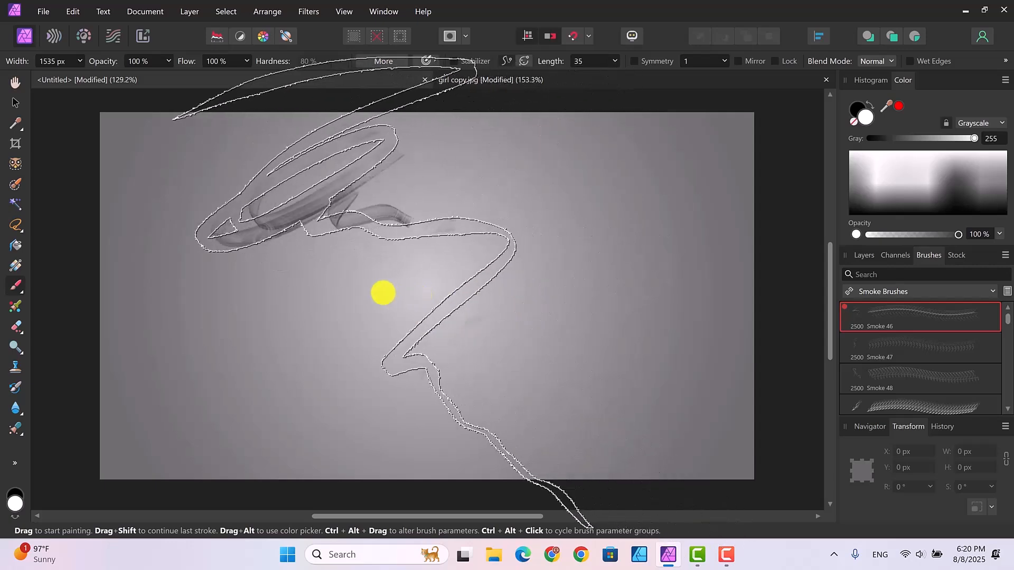
pyautogui.press('[')
pyautogui.press('[')
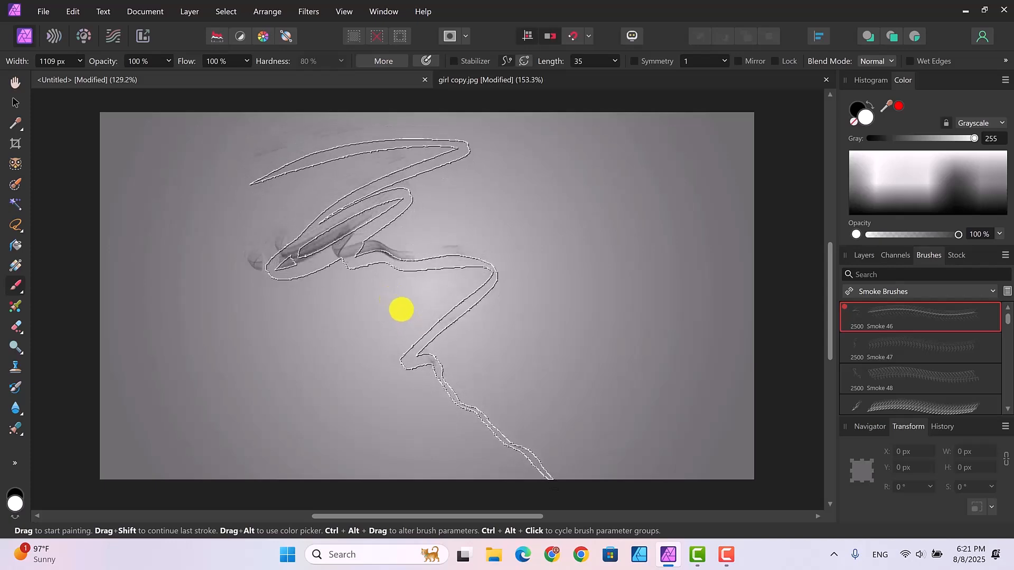
pyautogui.press('[')
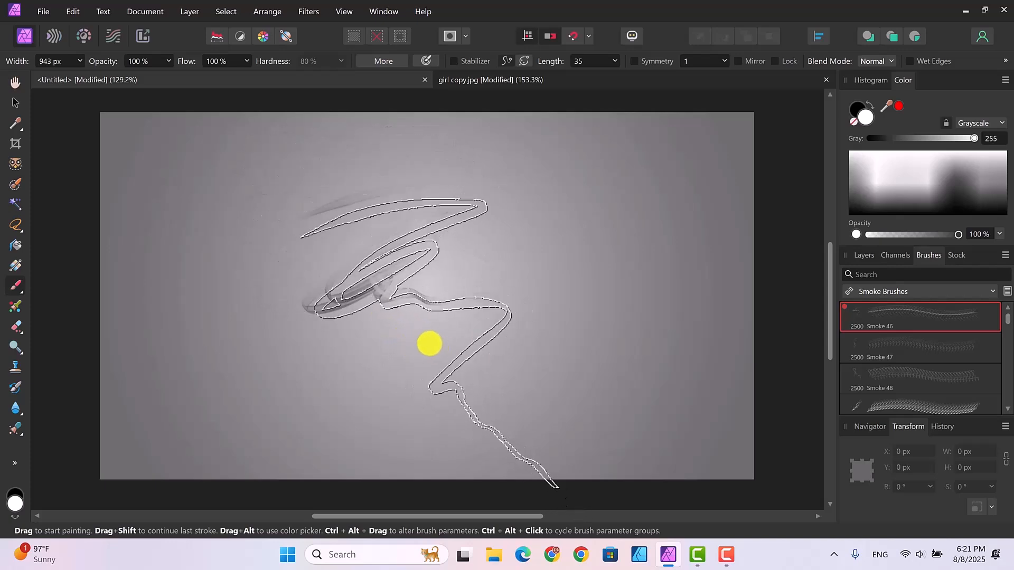
pyautogui.press('[')
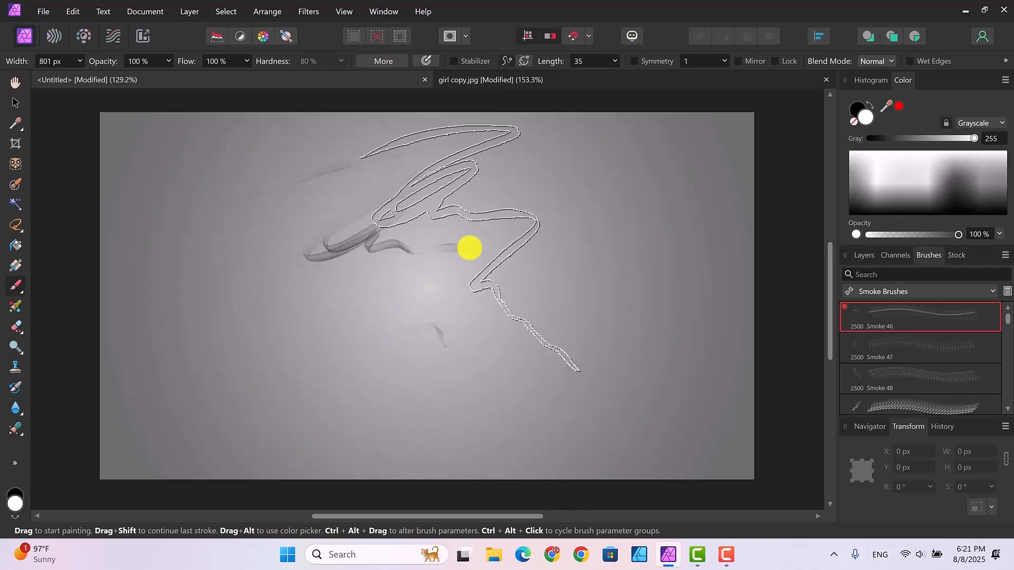
pyautogui.click(384, 61)
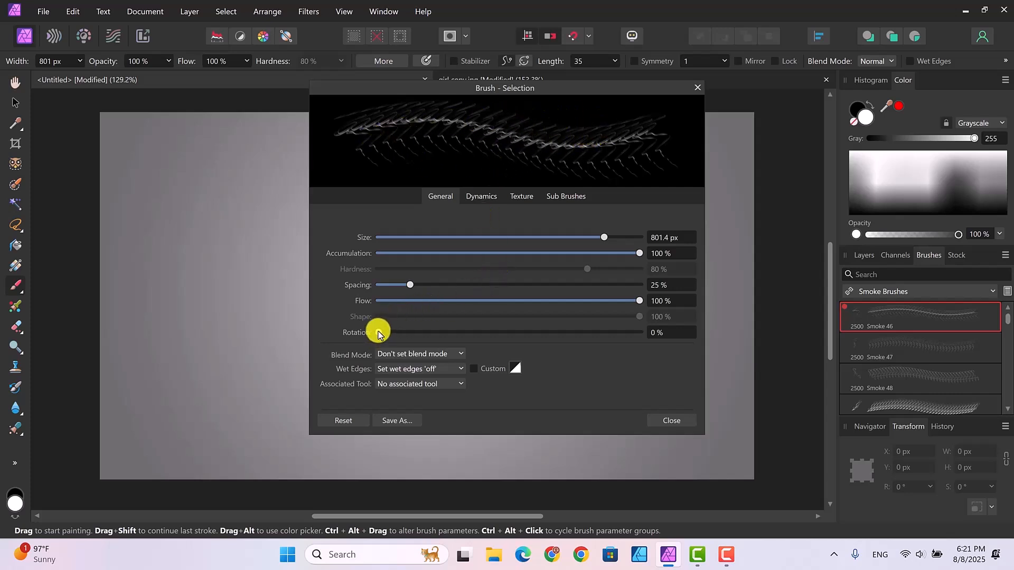
pyautogui.moveTo(382, 334); pyautogui.dragTo(543, 332)
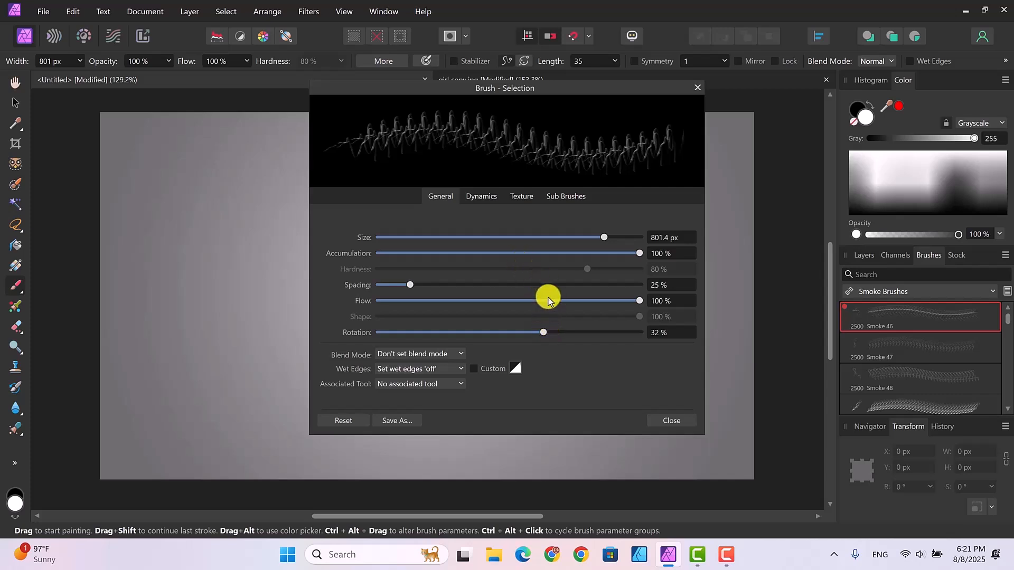
pyautogui.click(659, 419)
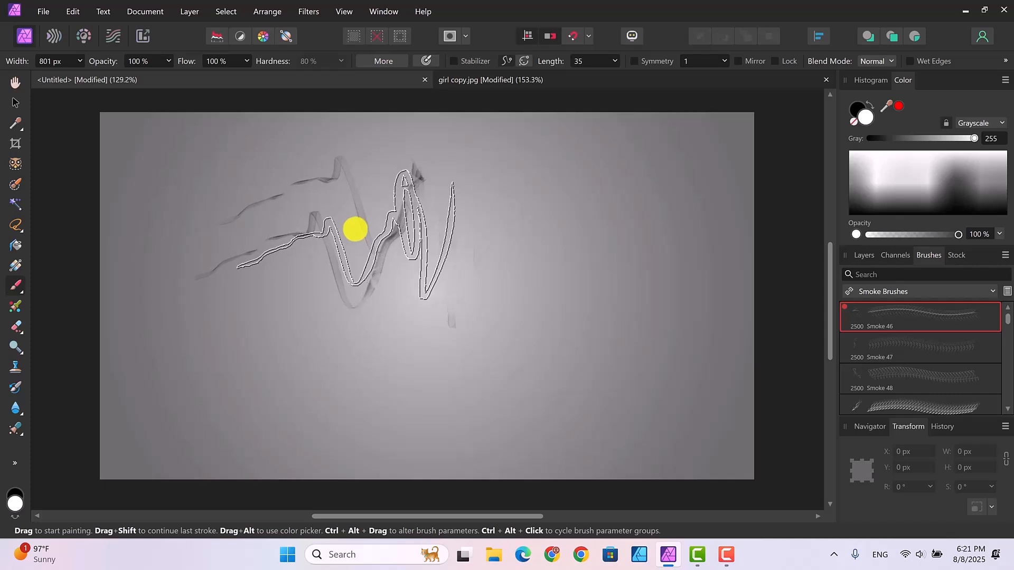
# Choose the Smoke 47 brush and reduce its width to about 1305 px.
pyautogui.click(982, 342)
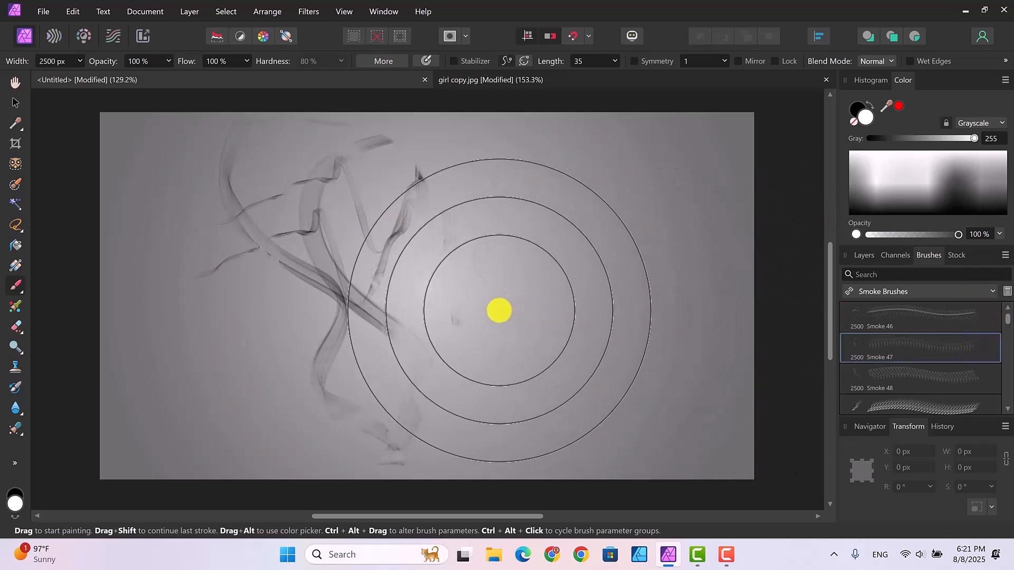
pyautogui.press('[')
pyautogui.press('[')
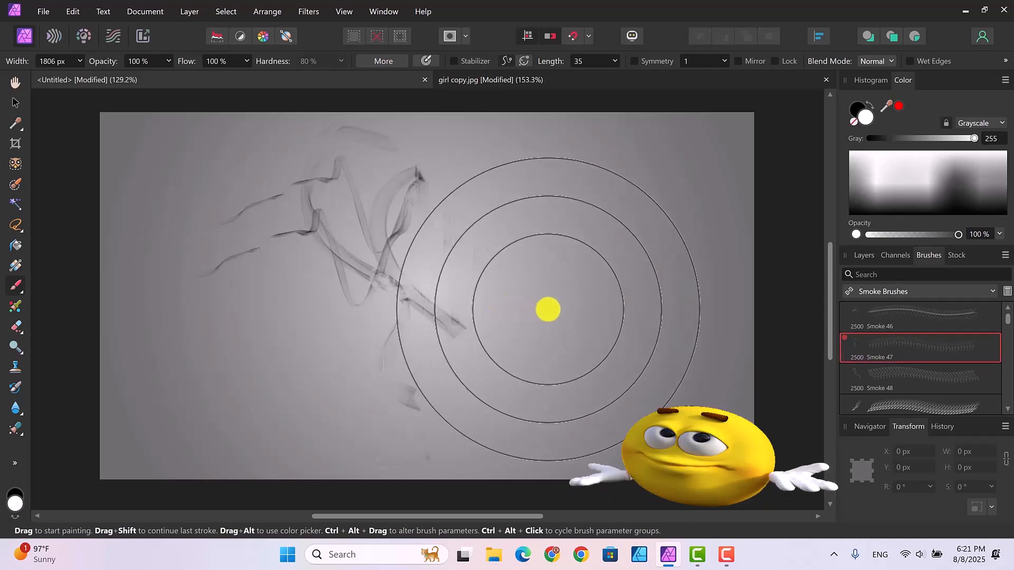
pyautogui.press('[')
pyautogui.press('[')
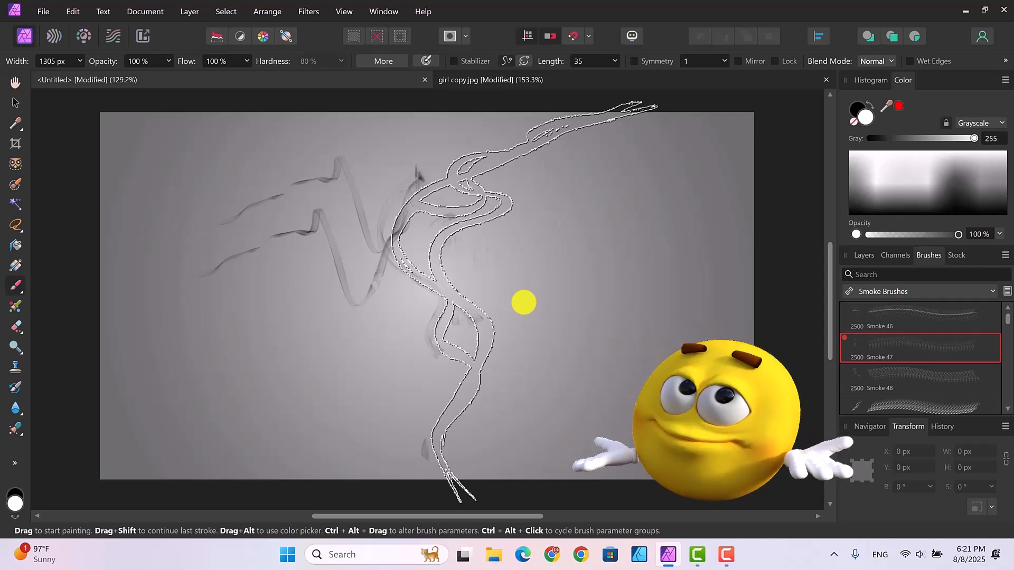
# Set the Smoke 47 brush's rotation to about 21% and dab wavy smoke strands on the mask over the upper-left half of the canvas.
pyautogui.click(387, 61)
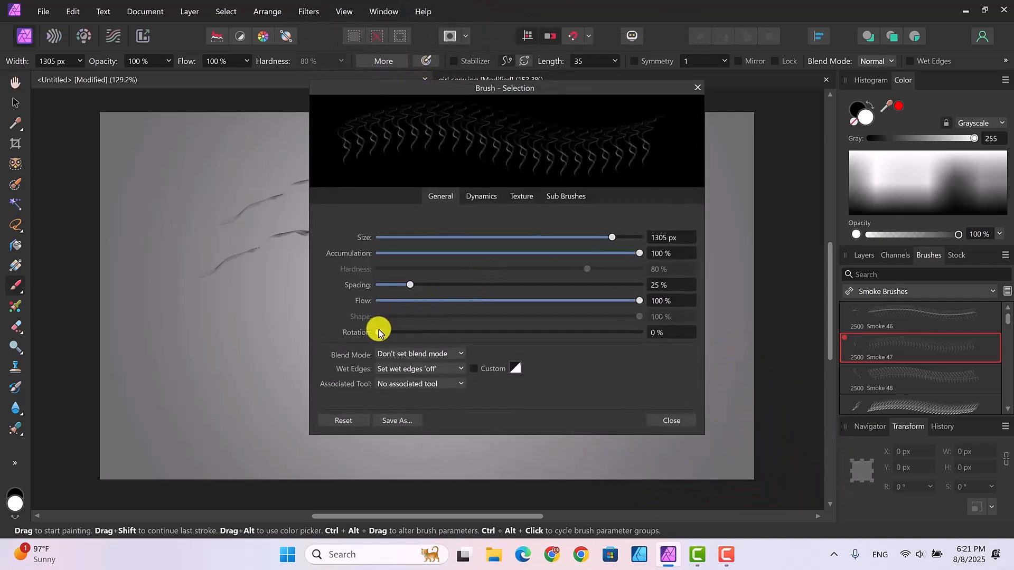
pyautogui.moveTo(378, 333); pyautogui.dragTo(496, 326)
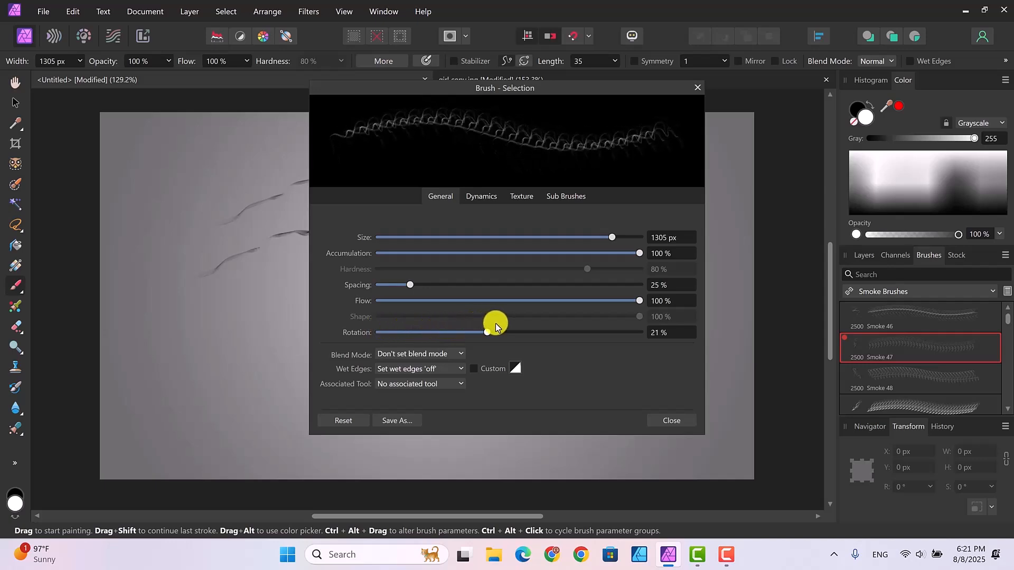
pyautogui.click(665, 421)
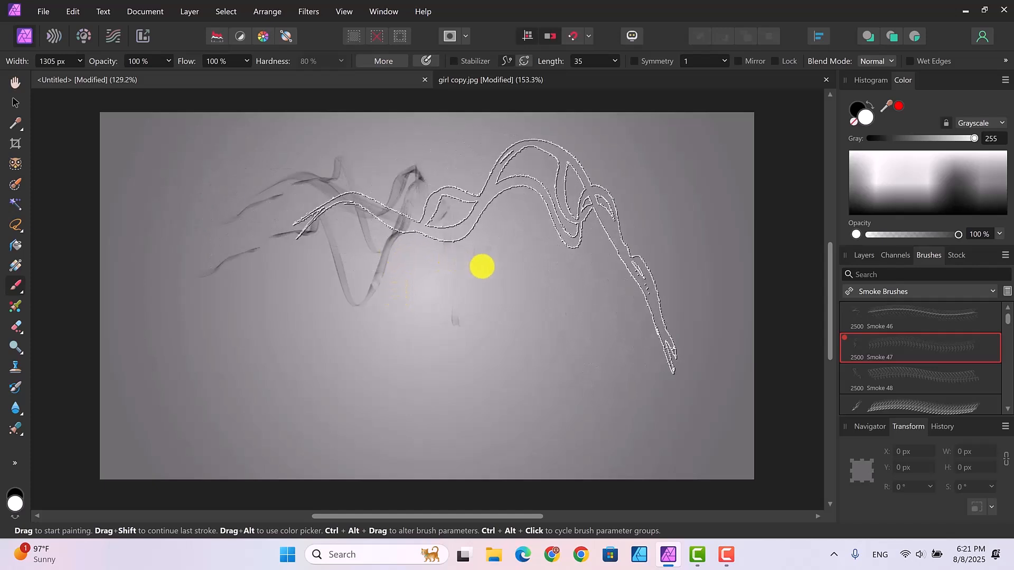
pyautogui.click(421, 239)
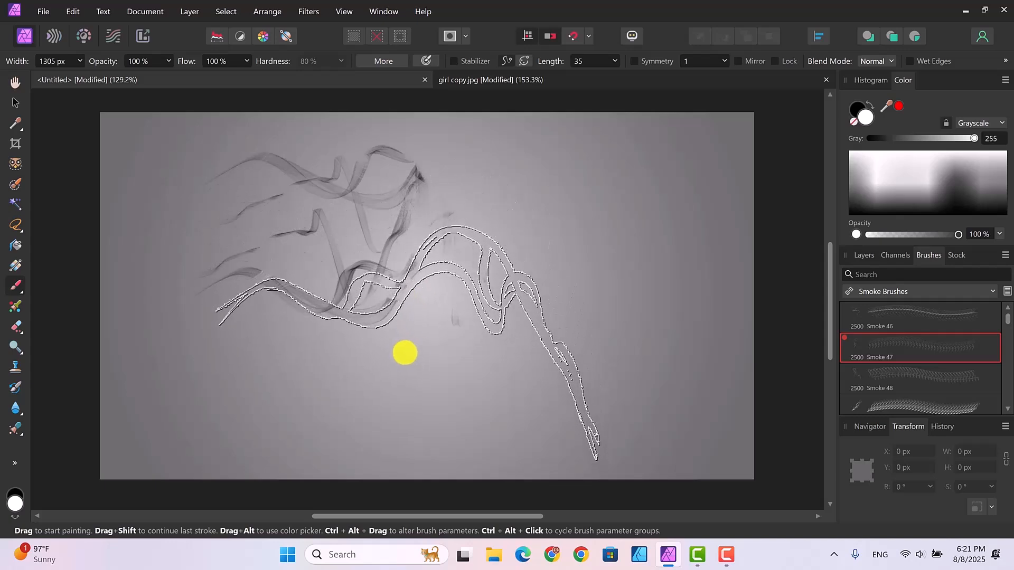
pyautogui.click(418, 344)
pyautogui.click(422, 347)
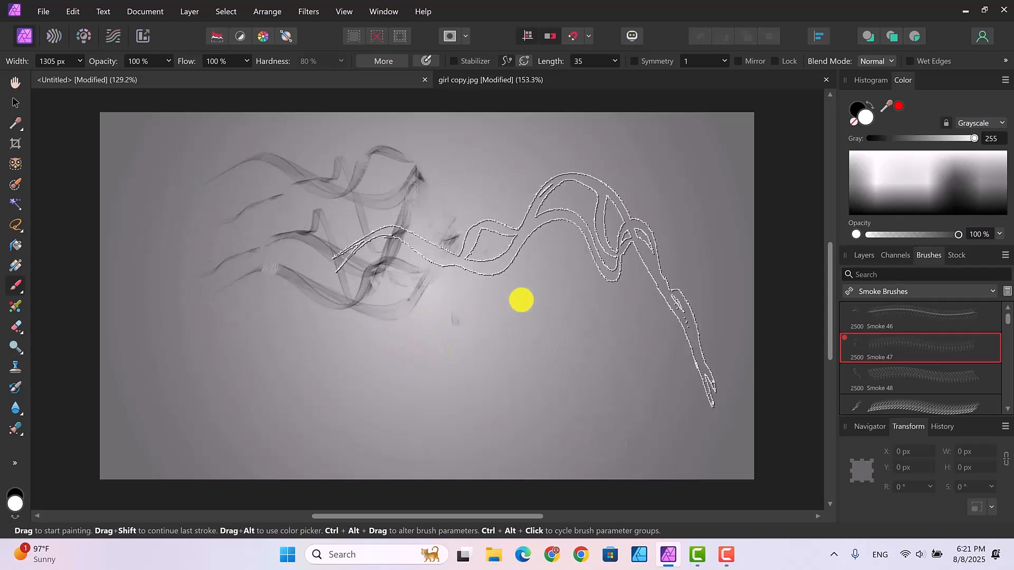
# Choose the Smoke 48 brush and reduce its width to about 670 px.
pyautogui.click(960, 380)
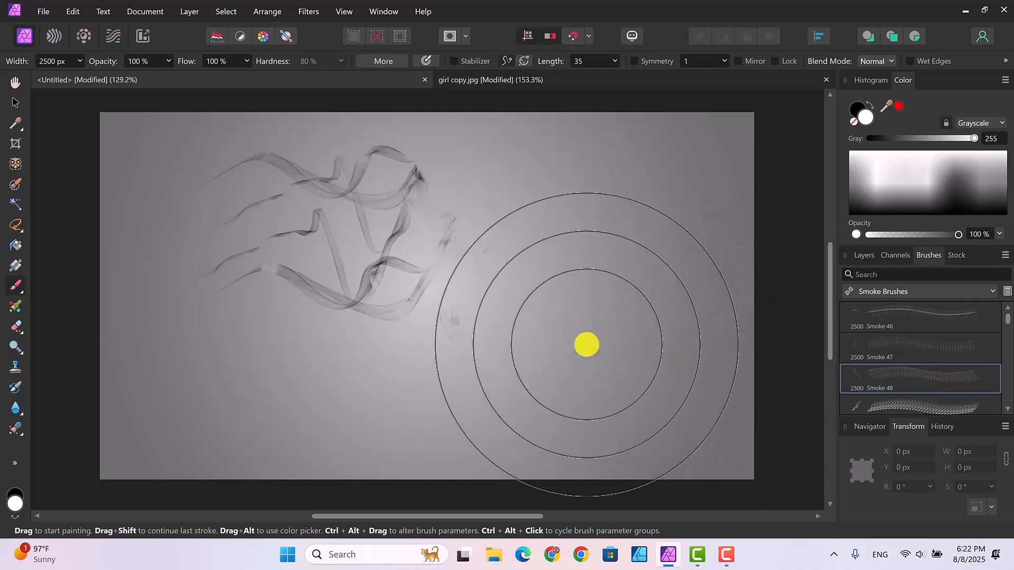
pyautogui.click(457, 332)
pyautogui.press('[')
pyautogui.press('[')
pyautogui.press('[')
pyautogui.press('[')
pyautogui.press('[')
pyautogui.press('[')
pyautogui.press('[')
pyautogui.press('[')
pyautogui.press('[')
pyautogui.press('[')
pyautogui.press('[')
pyautogui.press('[')
pyautogui.press('[')
pyautogui.press('[')
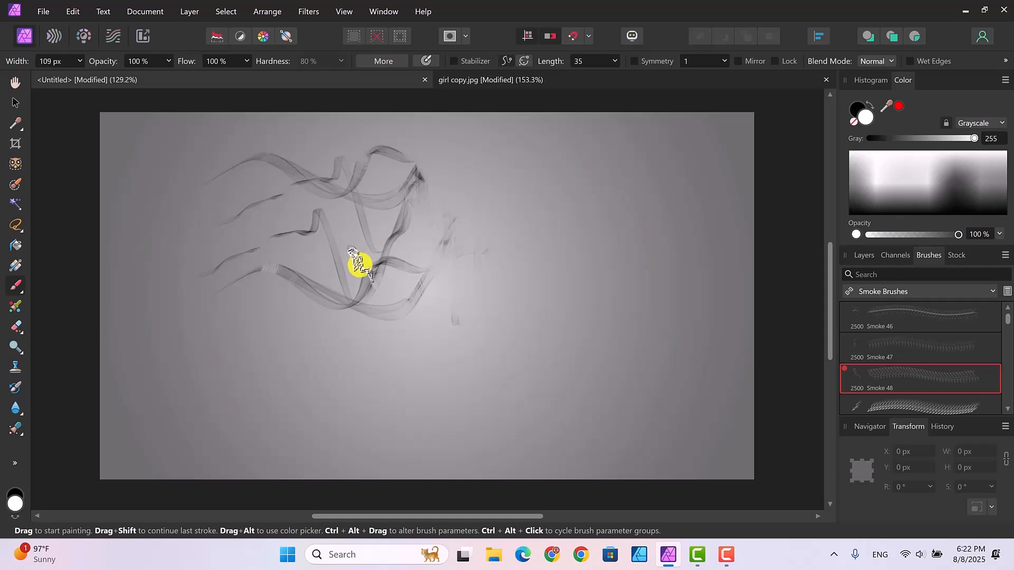
pyautogui.press(']')
pyautogui.press(']')
pyautogui.press(']')
pyautogui.press(']')
pyautogui.press(']')
pyautogui.press(']')
pyautogui.press(']')
pyautogui.press(']')
pyautogui.press(']')
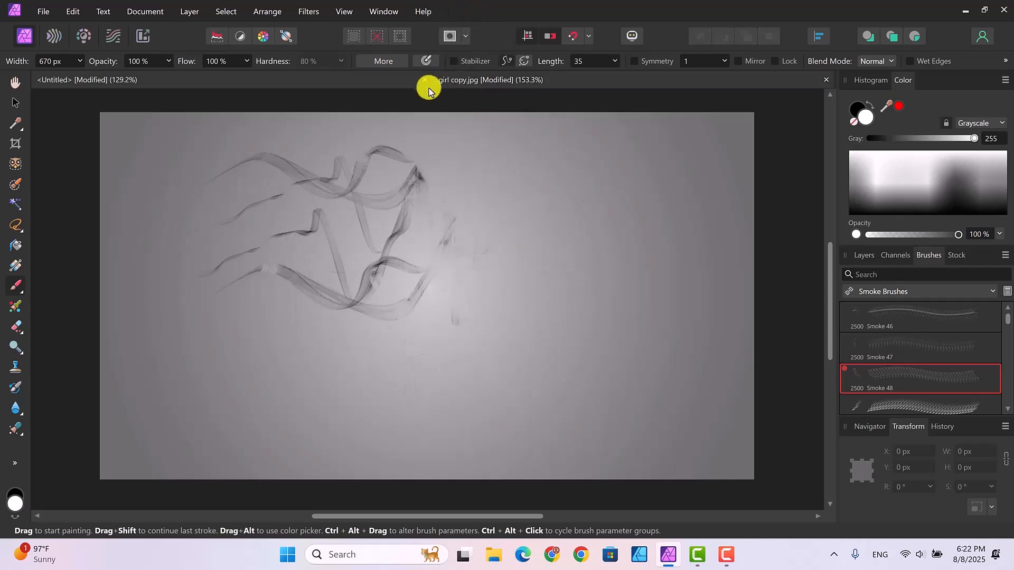
# Set the Smoke 48 brush's rotation to about 33% and reveal thin smoke strands around the lower part of the existing smoke.
pyautogui.click(384, 62)
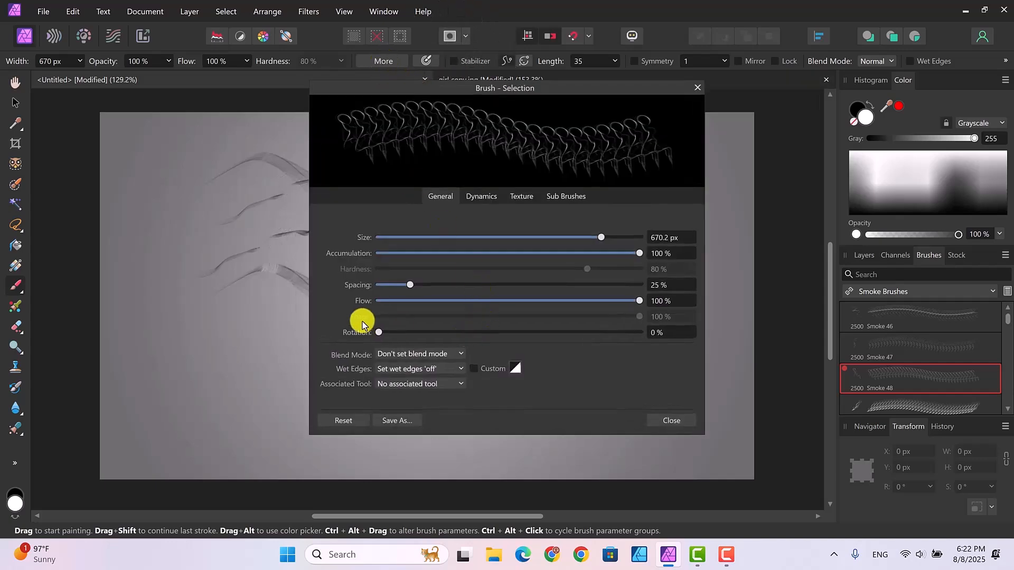
pyautogui.moveTo(378, 333); pyautogui.dragTo(549, 328)
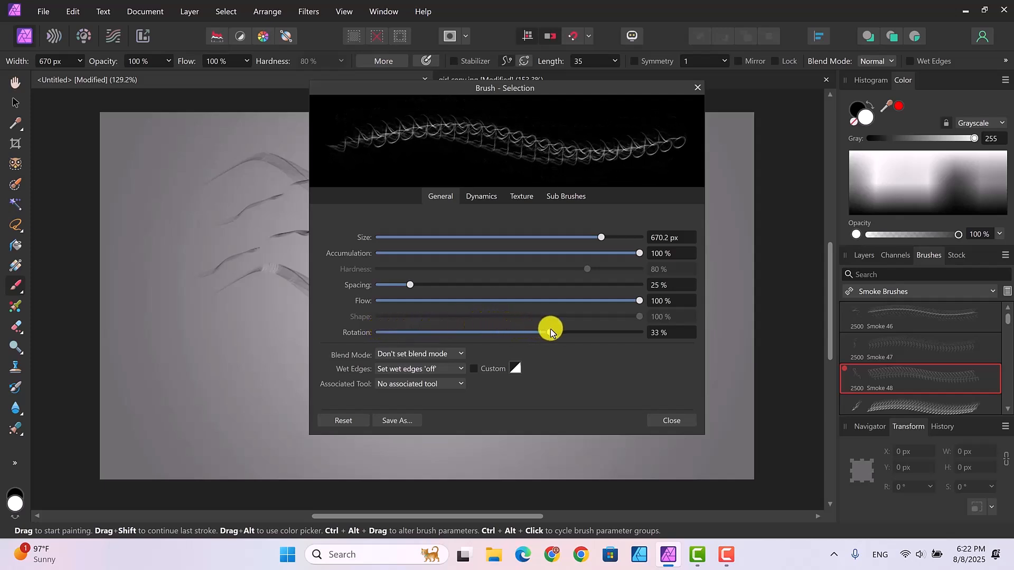
pyautogui.click(672, 420)
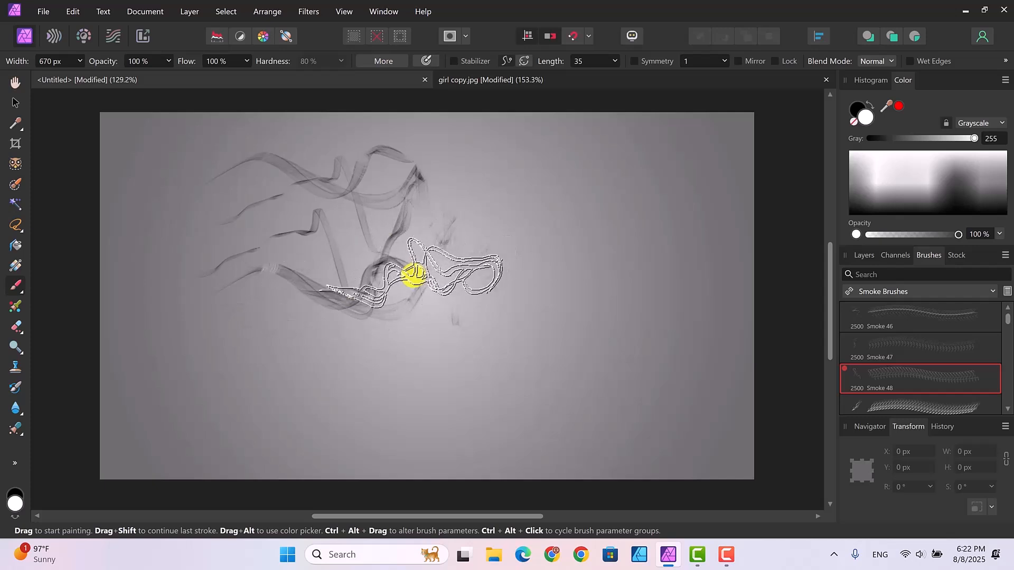
pyautogui.moveTo(364, 297)
pyautogui.mouseDown()
pyautogui.moveTo(358, 322)
pyautogui.moveTo(341, 317)
pyautogui.mouseUp()
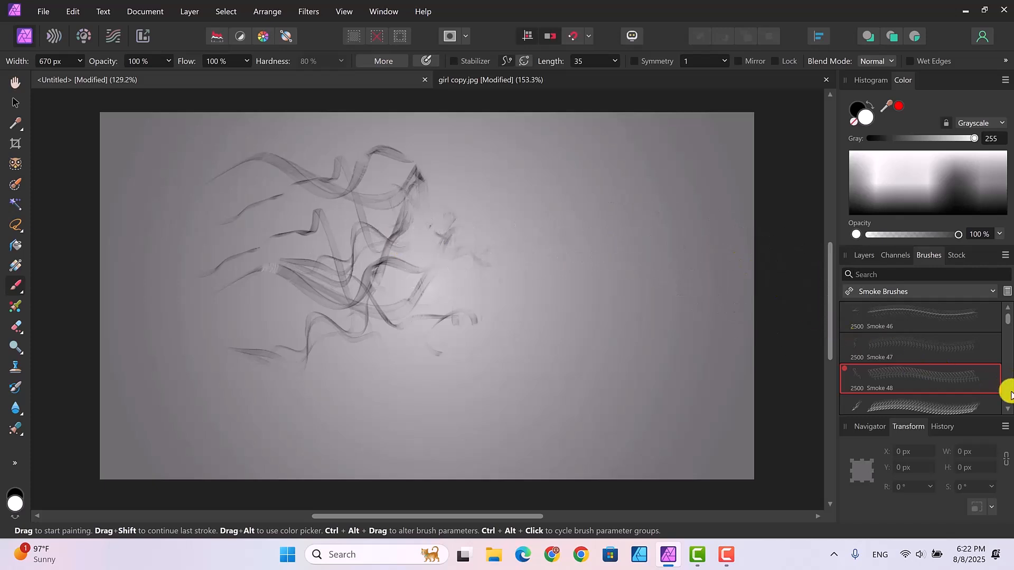
# Choose the Smoke 49 brush and reduce its width to about 1109 px.
pyautogui.scroll(-2, 1006, 410)
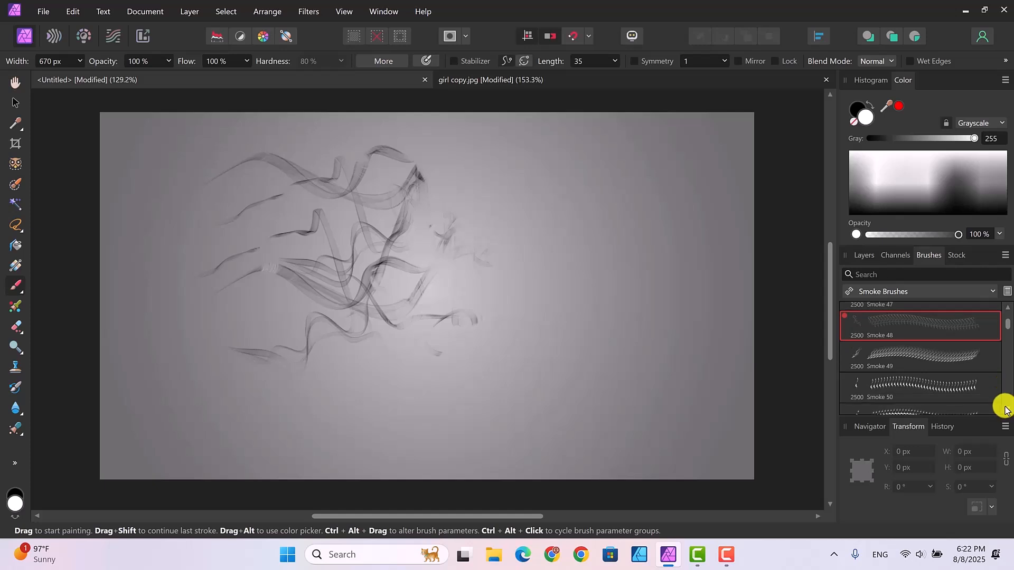
pyautogui.click(930, 362)
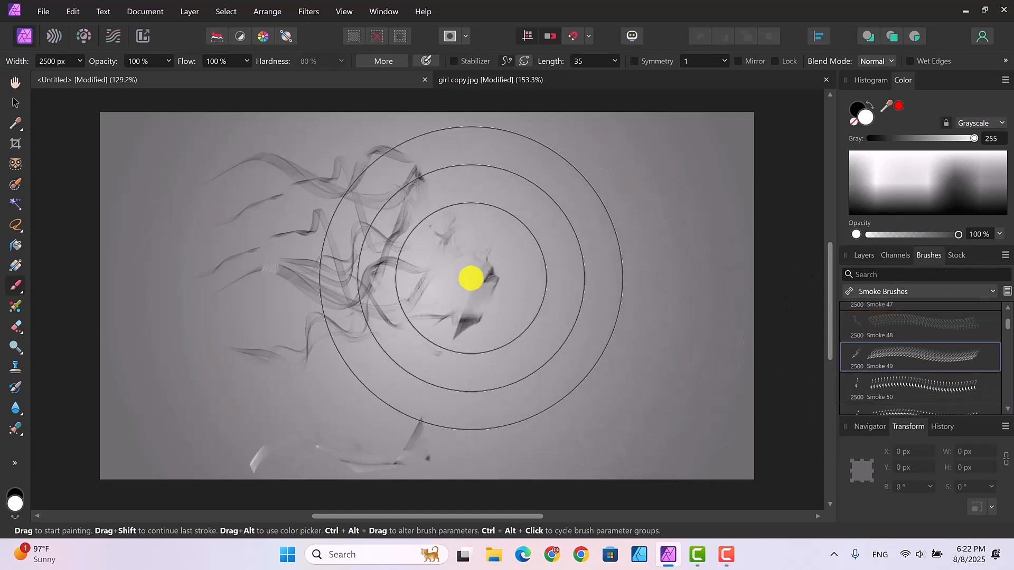
pyautogui.moveTo(489, 256)
pyautogui.mouseDown()
pyautogui.moveTo(477, 232)
pyautogui.moveTo(528, 203)
pyautogui.moveTo(492, 197)
pyautogui.moveTo(489, 224)
pyautogui.mouseUp()
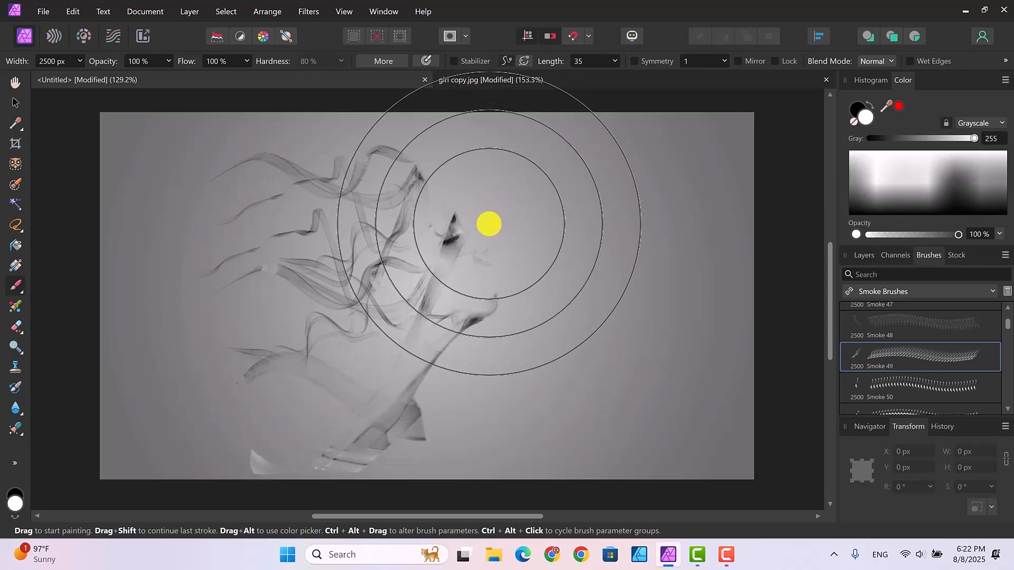
pyautogui.press('[')
pyautogui.press('[')
pyautogui.press('[')
pyautogui.press('[')
pyautogui.press('[')
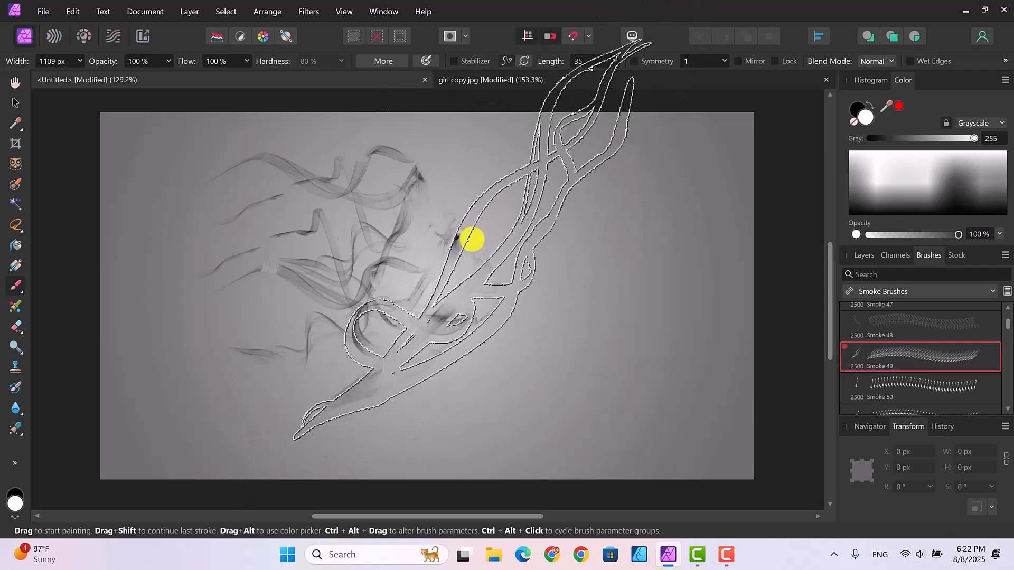
# Set the Smoke 49 brush's rotation to about 14%.
pyautogui.click(379, 62)
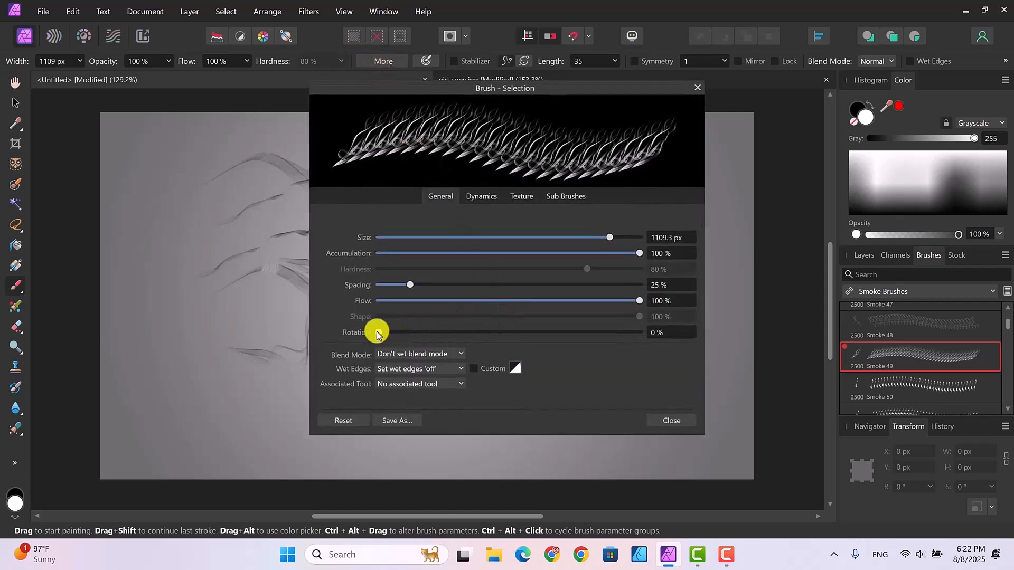
pyautogui.moveTo(378, 334); pyautogui.dragTo(449, 325)
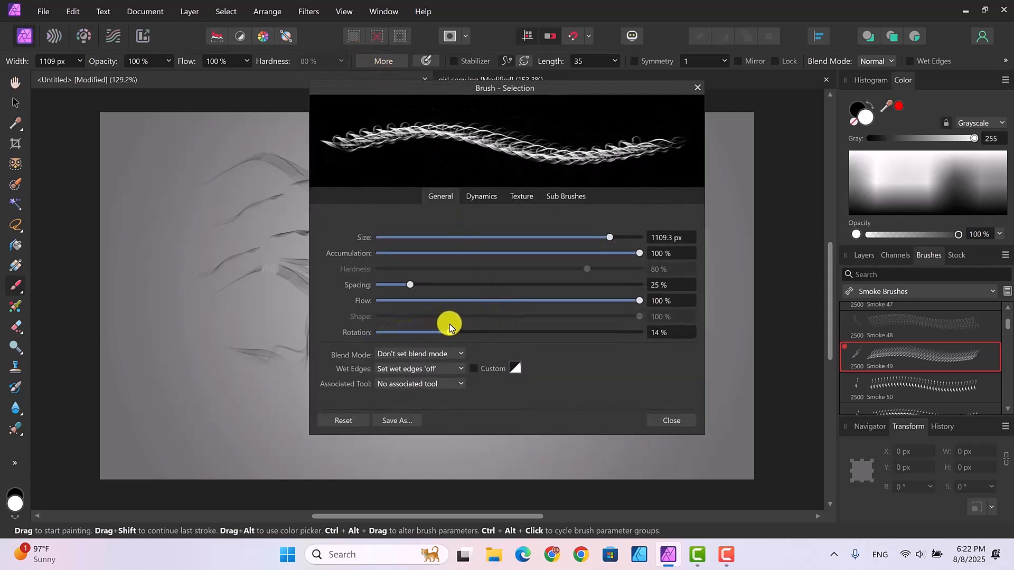
pyautogui.click(668, 419)
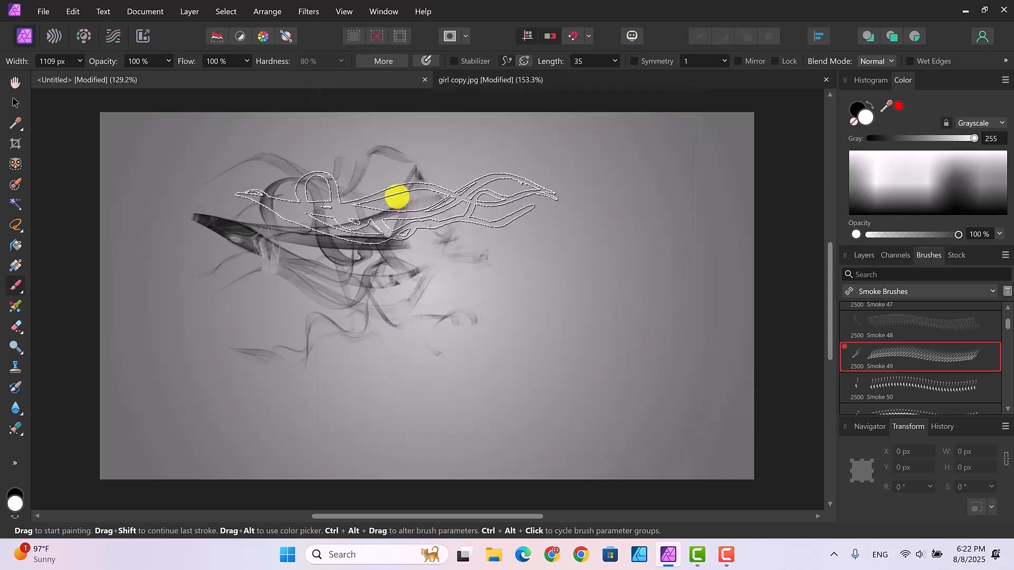
# Reduce the Smoke 49 brush to about 801 px wide and stamp a horizontal smoke strand across the middle of the revealed smoke.
pyautogui.press('[')
pyautogui.press('[')
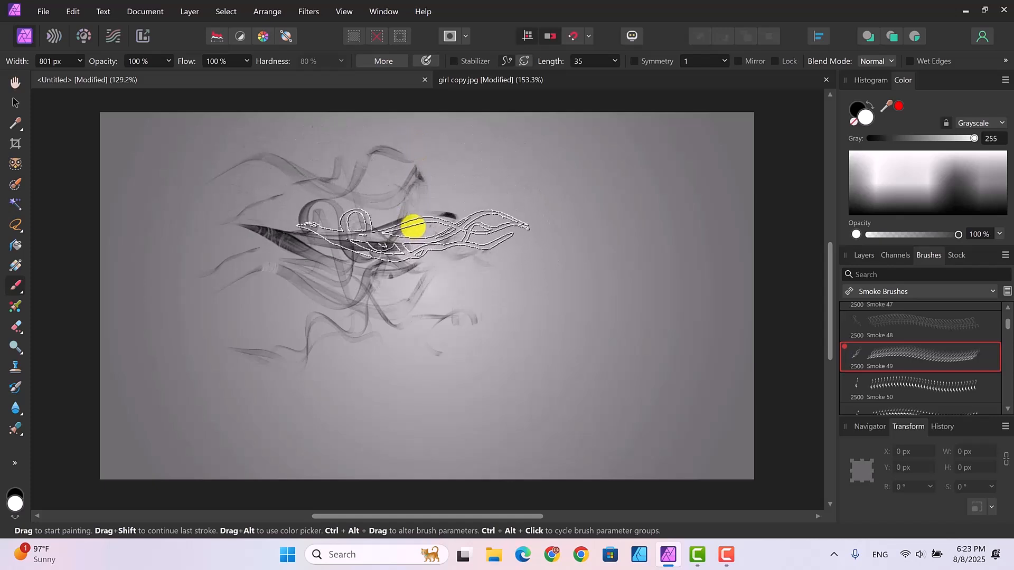
pyautogui.click(408, 217)
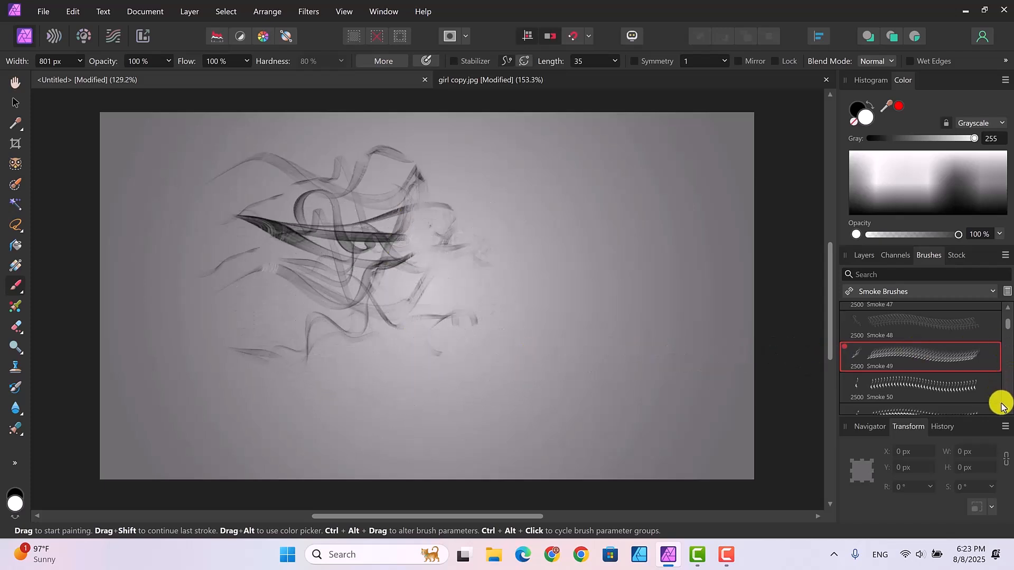
# Choose the Smoke 50 brush and reduce its width to about 801 px.
pyautogui.scroll(-1, 1003, 408)
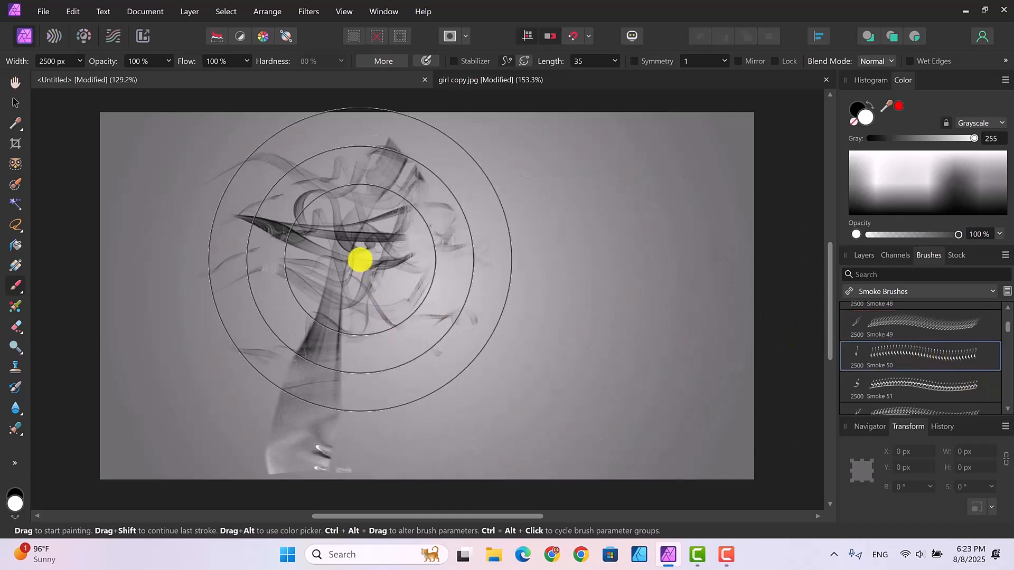
pyautogui.press('[')
pyautogui.press('[')
pyautogui.press('[')
pyautogui.press('[')
pyautogui.press('[')
pyautogui.press('[')
pyautogui.press('[')
pyautogui.press('[')
pyautogui.press('[')
pyautogui.press('[')
pyautogui.press('[')
pyautogui.press('[')
pyautogui.press('[')
pyautogui.press('[')
pyautogui.press('[')
pyautogui.press('[')
pyautogui.press('[')
pyautogui.press('[')
pyautogui.press('[')
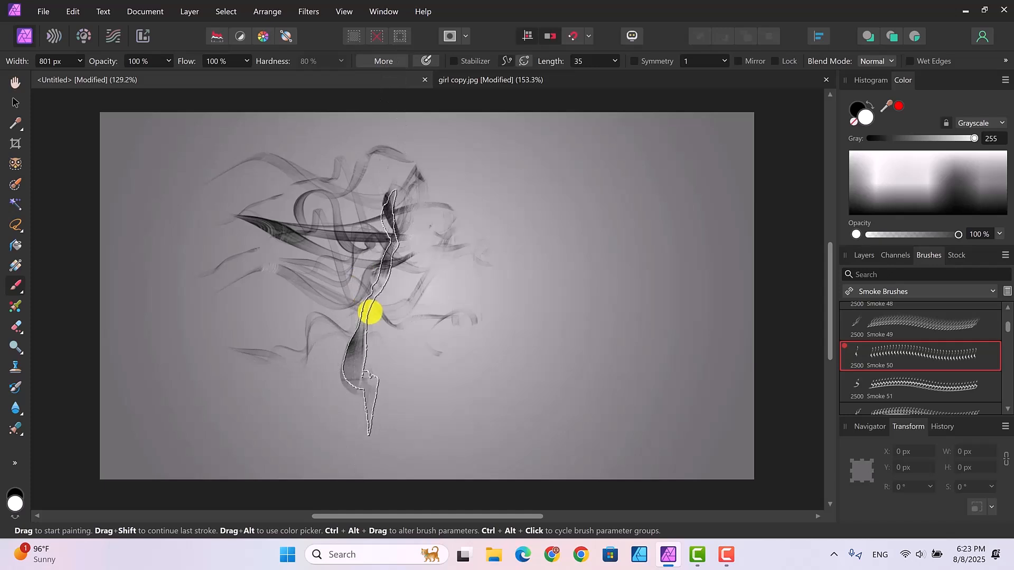
# Rotate the Smoke 50 brush so its strand lies nearly horizontal and stamp it over the top of the revealed smoke.
pyautogui.click(379, 61)
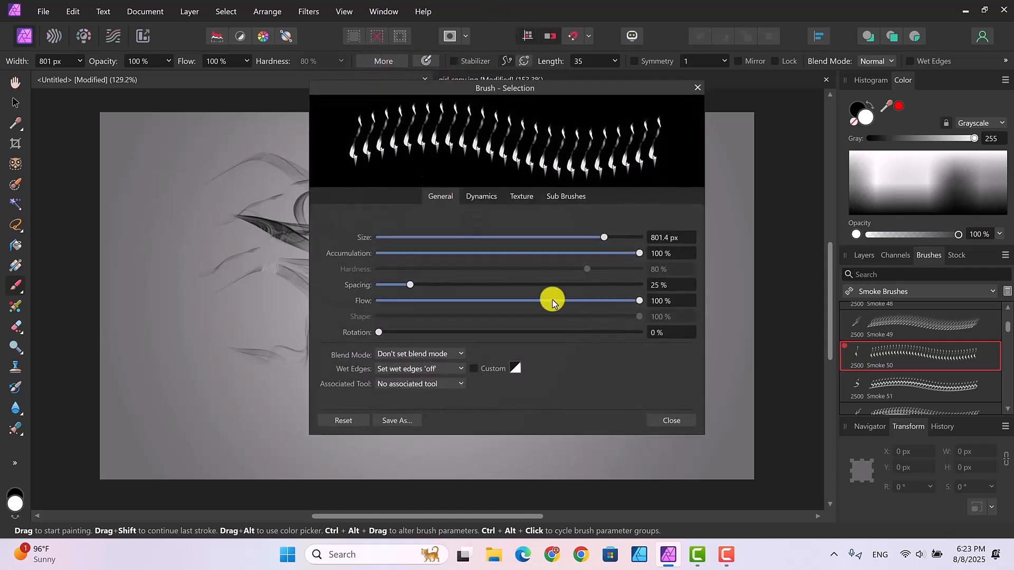
pyautogui.moveTo(378, 332); pyautogui.dragTo(515, 323)
pyautogui.click(669, 421)
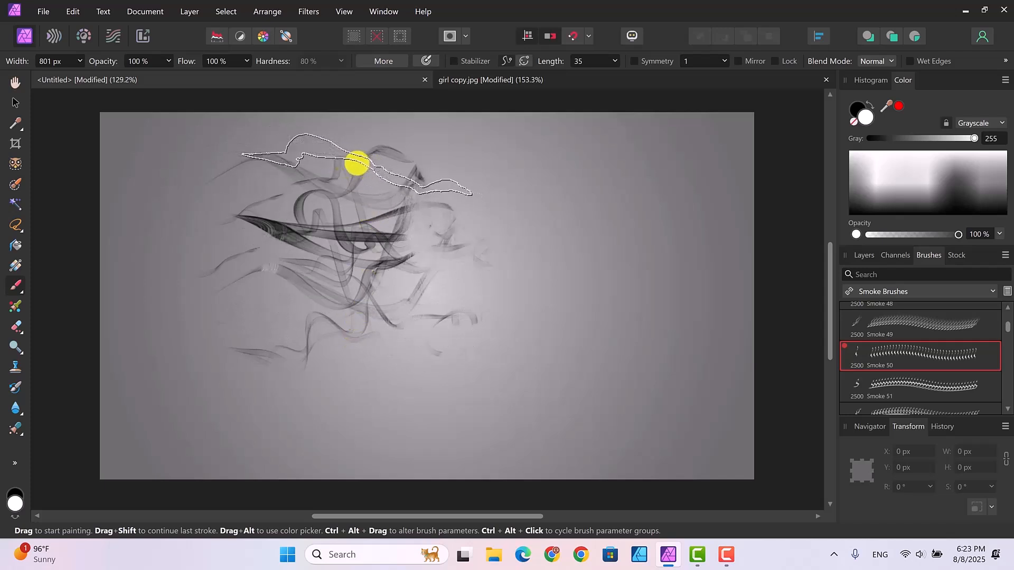
pyautogui.click(357, 164)
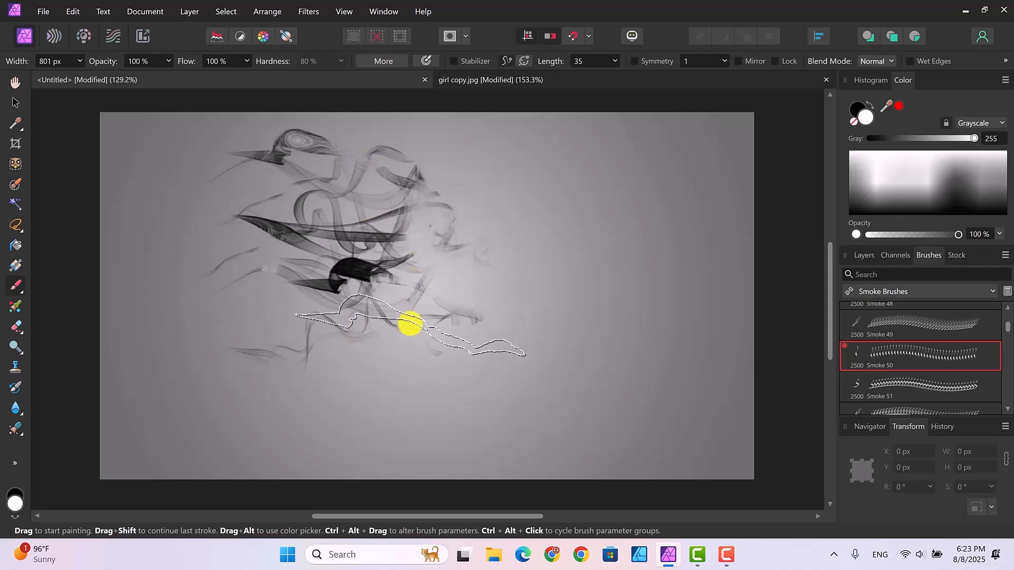
# Choose the Smoke 51 brush and reduce its width to about 681 px.
pyautogui.click(965, 394)
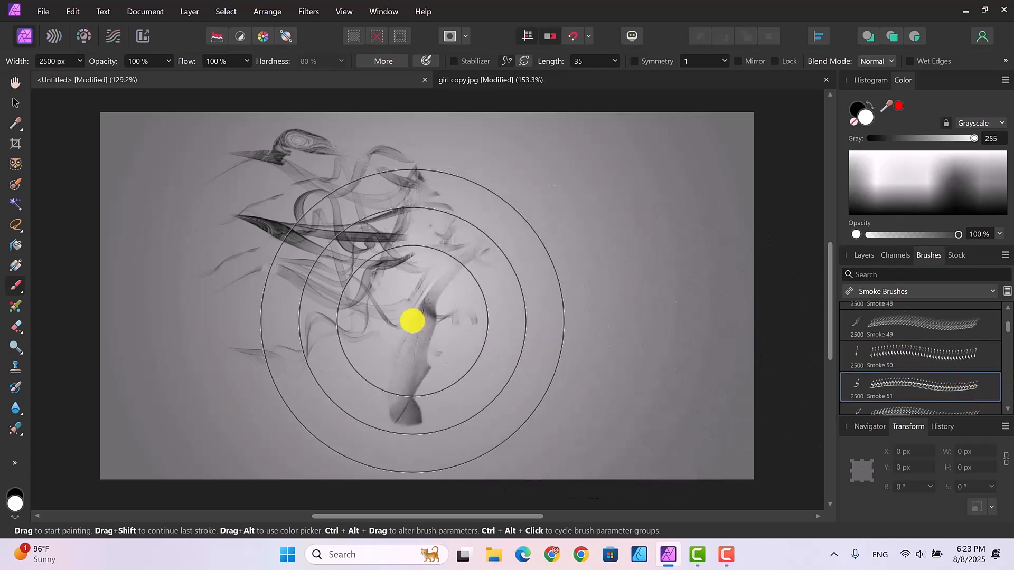
pyautogui.press('[')
pyautogui.press('[')
pyautogui.press('[')
pyautogui.press('[')
pyautogui.press('[')
pyautogui.press('[')
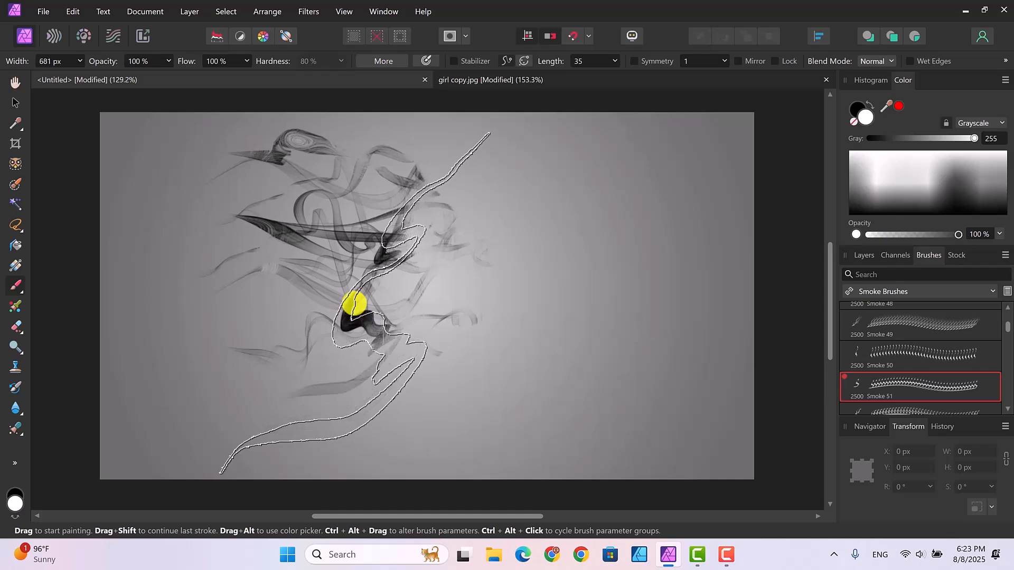
pyautogui.press('[')
pyautogui.press('[')
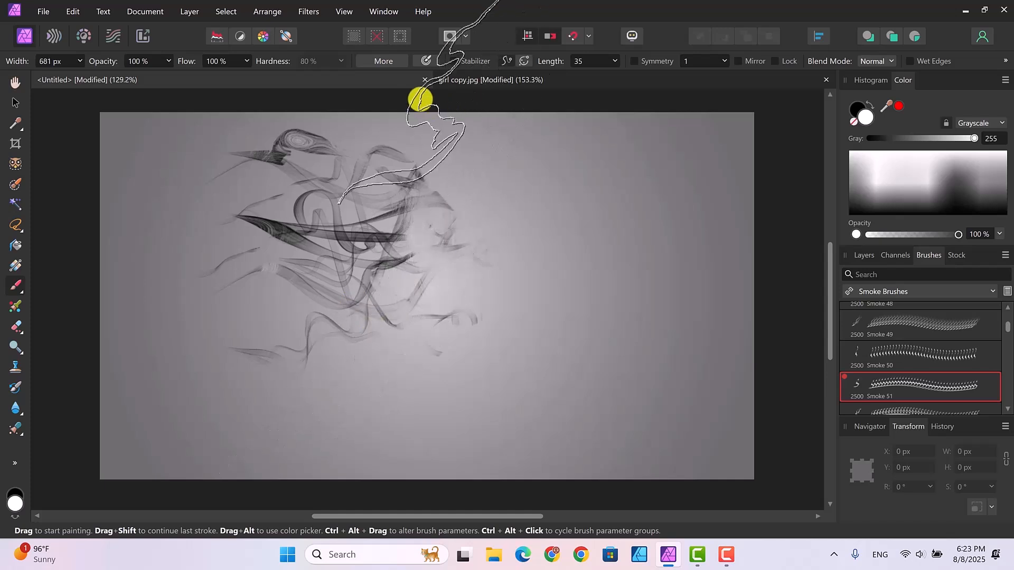
# Set the Smoke 51 brush's rotation to about 19% and paint smoke wisps below the existing strands, undoing the unwanted last stroke.
pyautogui.click(375, 62)
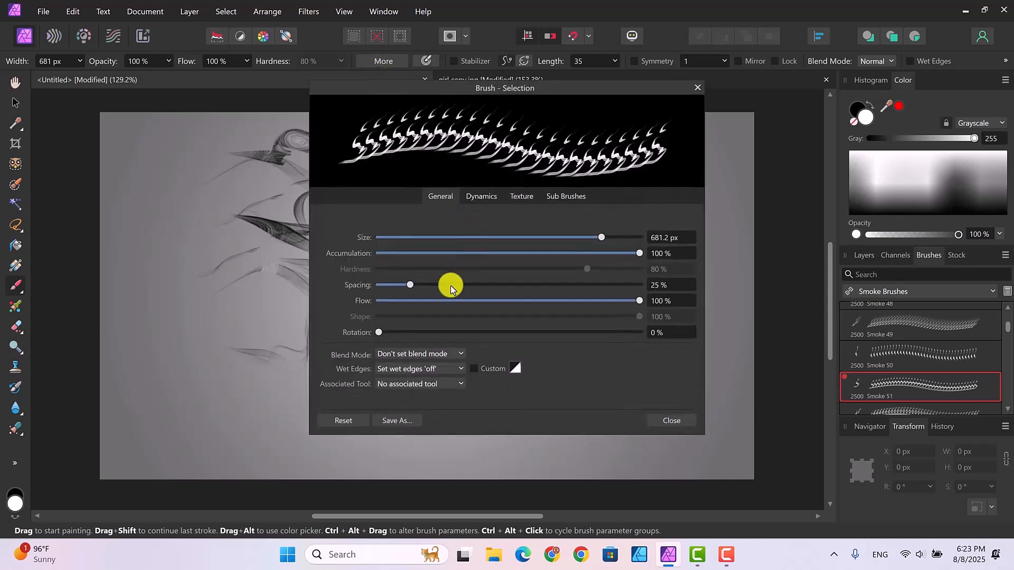
pyautogui.moveTo(379, 333); pyautogui.dragTo(478, 331)
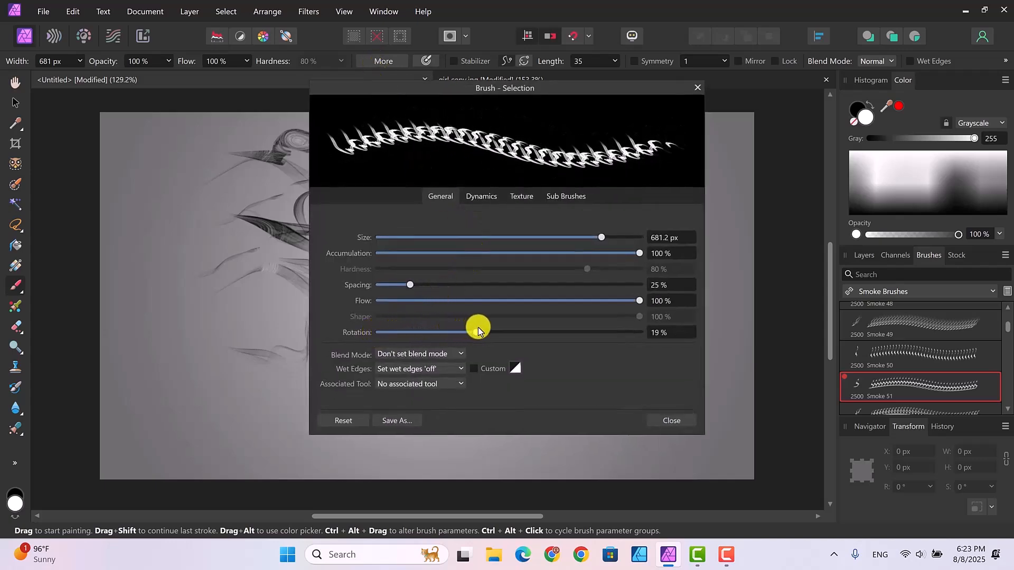
pyautogui.click(675, 421)
pyautogui.moveTo(391, 355)
pyautogui.mouseDown()
pyautogui.moveTo(359, 320)
pyautogui.moveTo(384, 333)
pyautogui.moveTo(402, 321)
pyautogui.moveTo(396, 308)
pyautogui.moveTo(389, 348)
pyautogui.moveTo(350, 344)
pyautogui.moveTo(361, 347)
pyautogui.moveTo(369, 348)
pyautogui.moveTo(317, 319)
pyautogui.moveTo(306, 285)
pyautogui.moveTo(426, 290)
pyautogui.mouseUp()
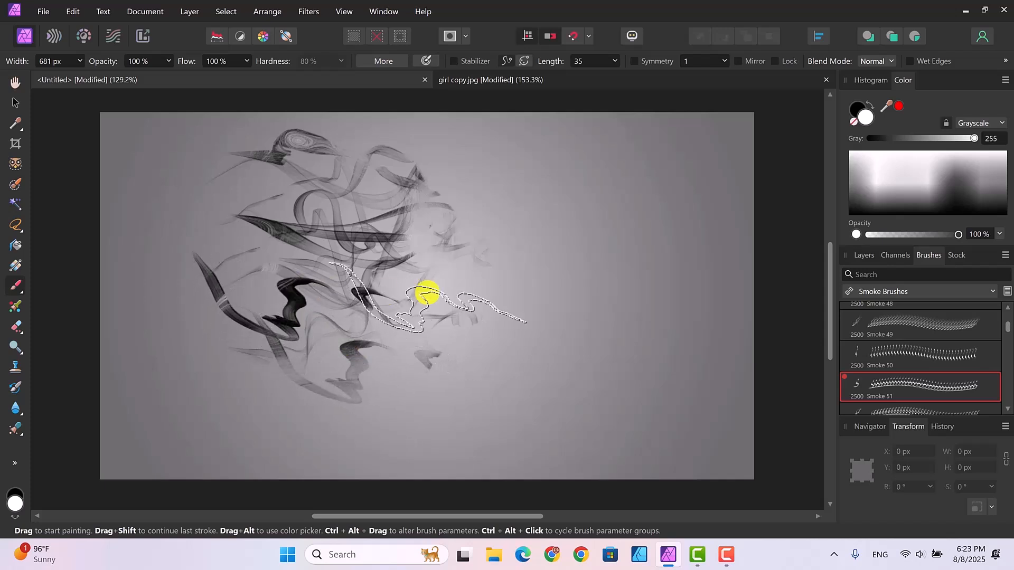
pyautogui.hotkey('ctrl', 'z')
# Choose the Smoke 58 brush and reduce its width to about 801 px.
pyautogui.scroll(-3, 1003, 412)
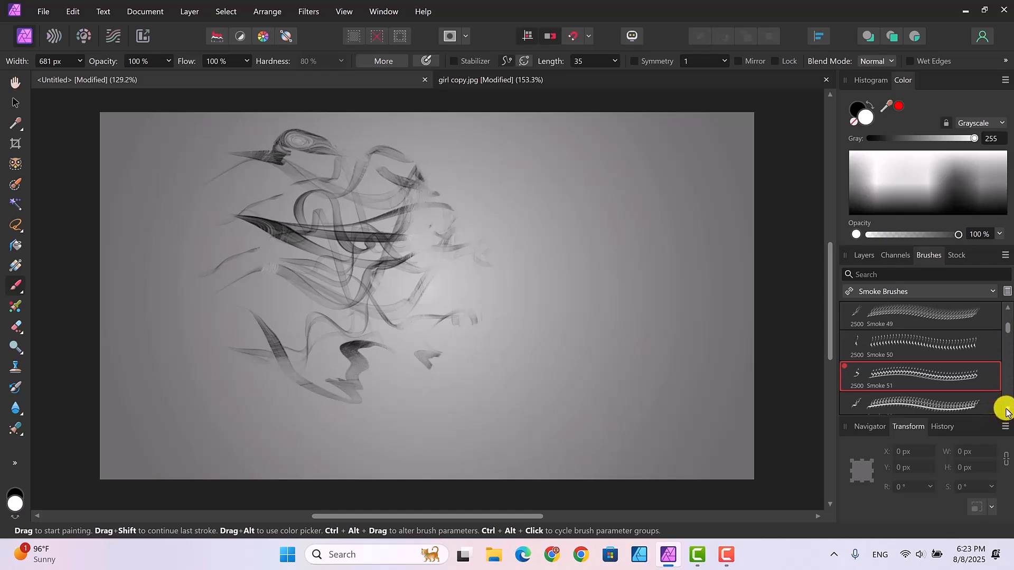
pyautogui.scroll(-5, 1005, 411)
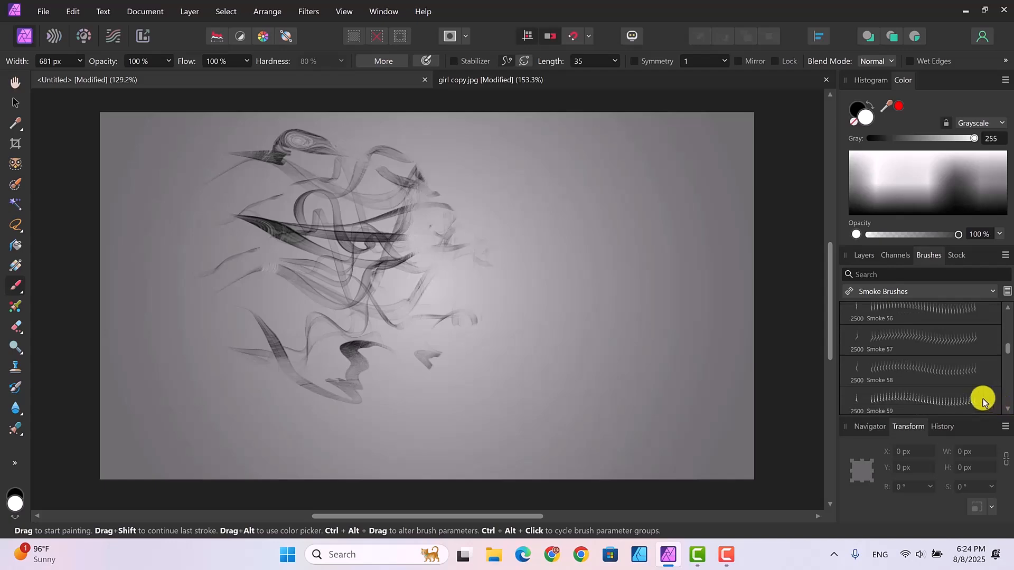
pyautogui.click(936, 372)
pyautogui.moveTo(435, 293); pyautogui.dragTo(349, 289)
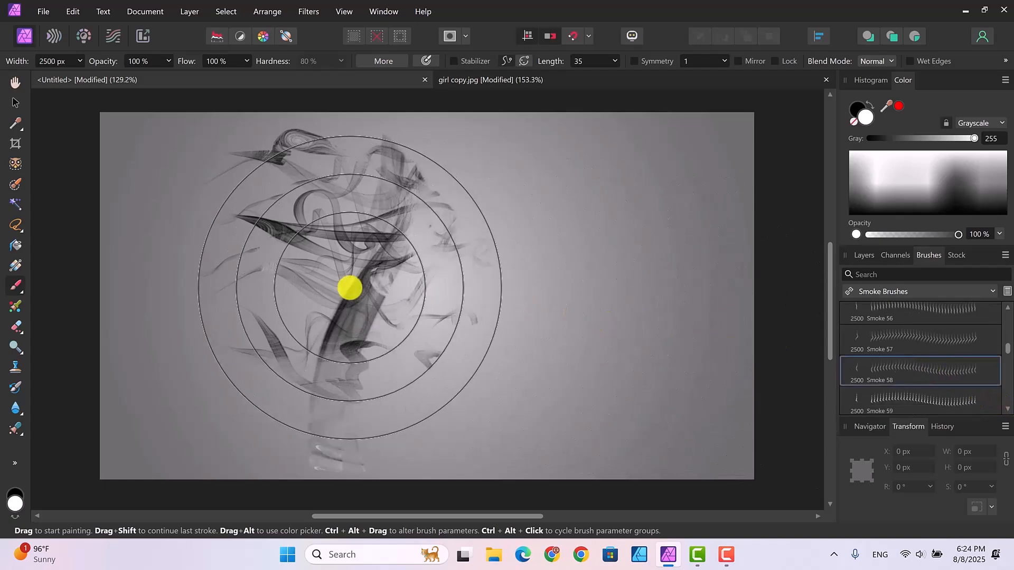
pyautogui.press('[')
pyautogui.press('[')
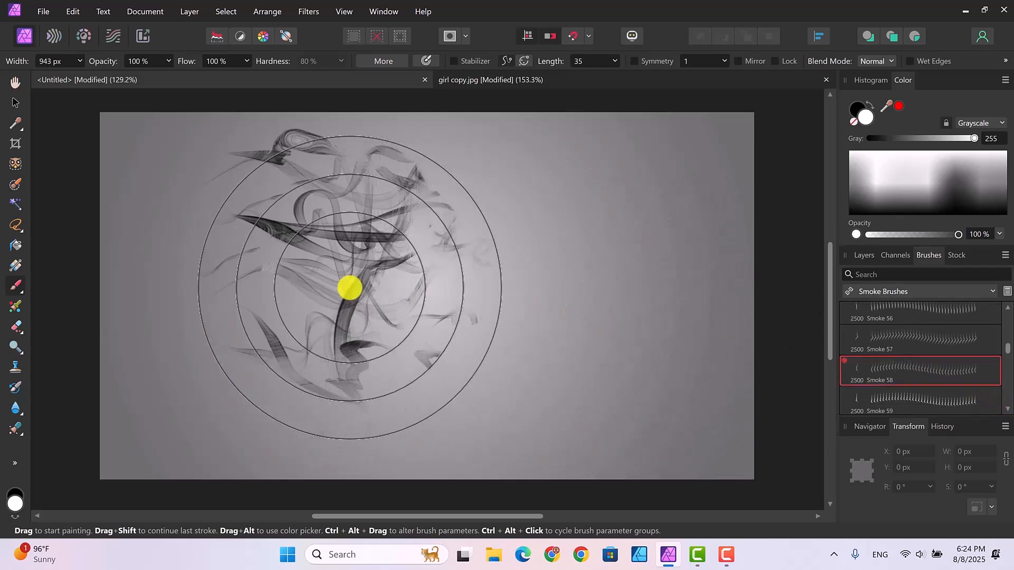
pyautogui.press('[')
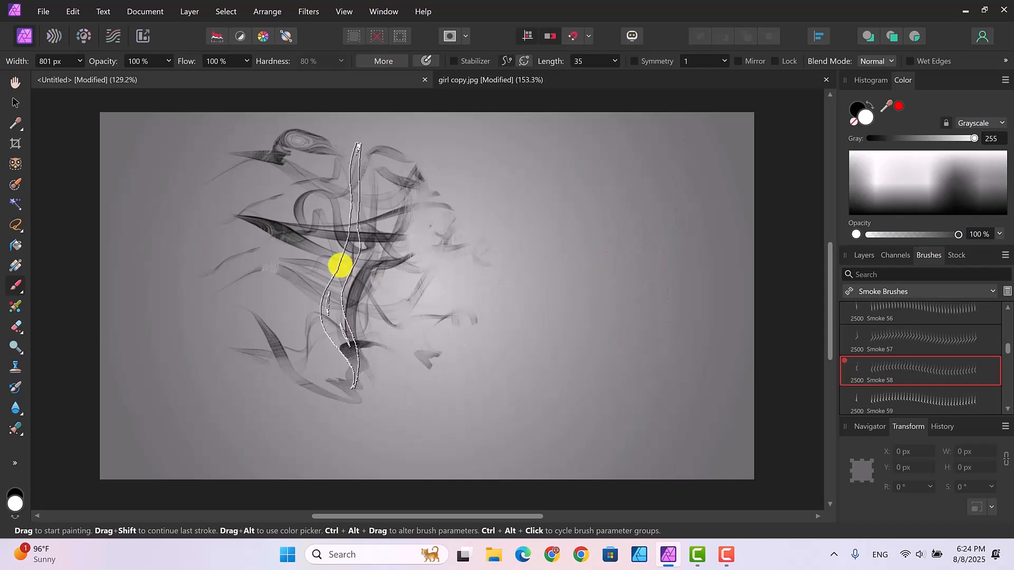
# Set the Smoke 58 brush's rotation to about 29% and stamp its strand across the lower part of the smoke hair.
pyautogui.click(385, 62)
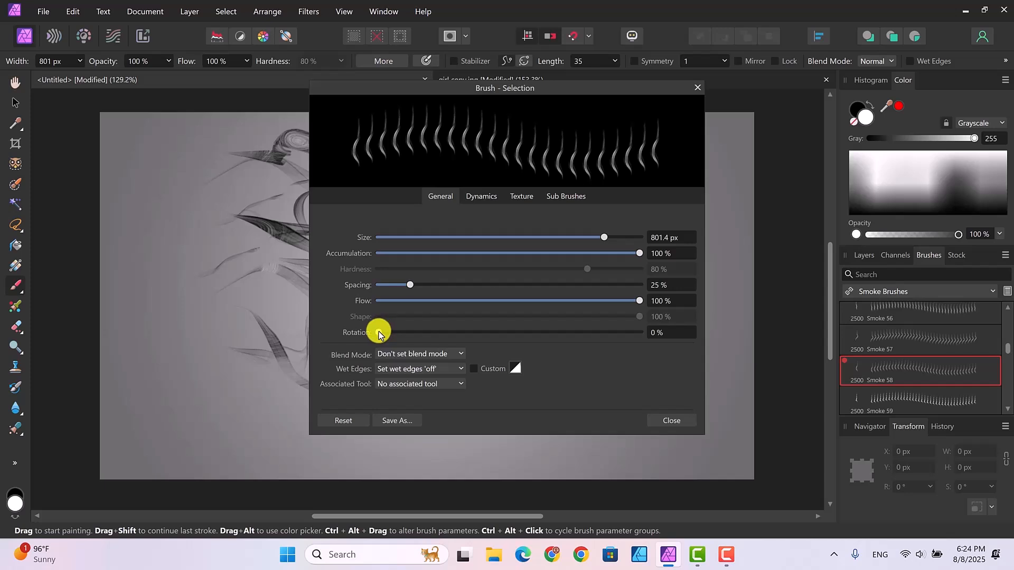
pyautogui.moveTo(378, 332); pyautogui.dragTo(528, 332)
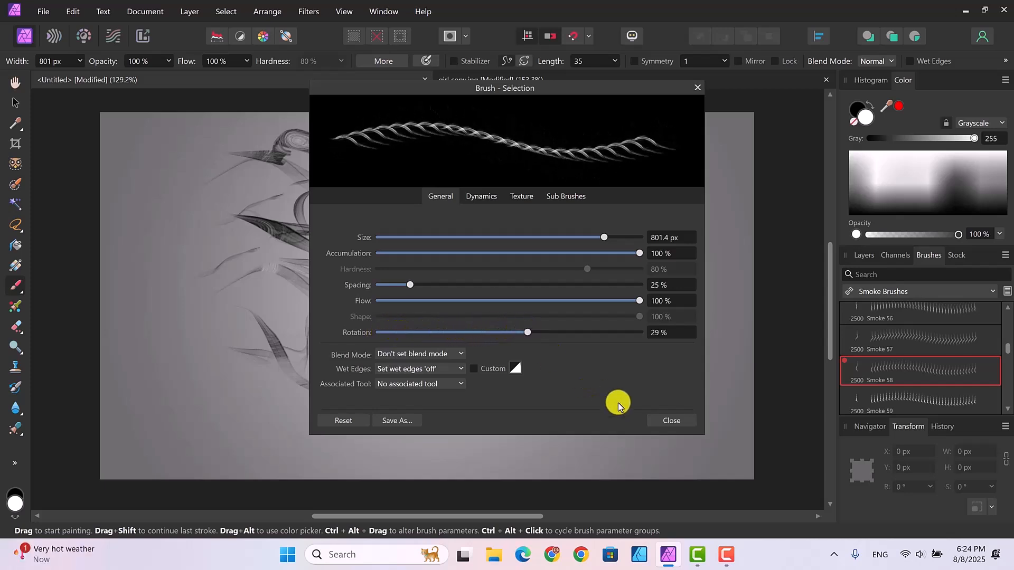
pyautogui.click(658, 420)
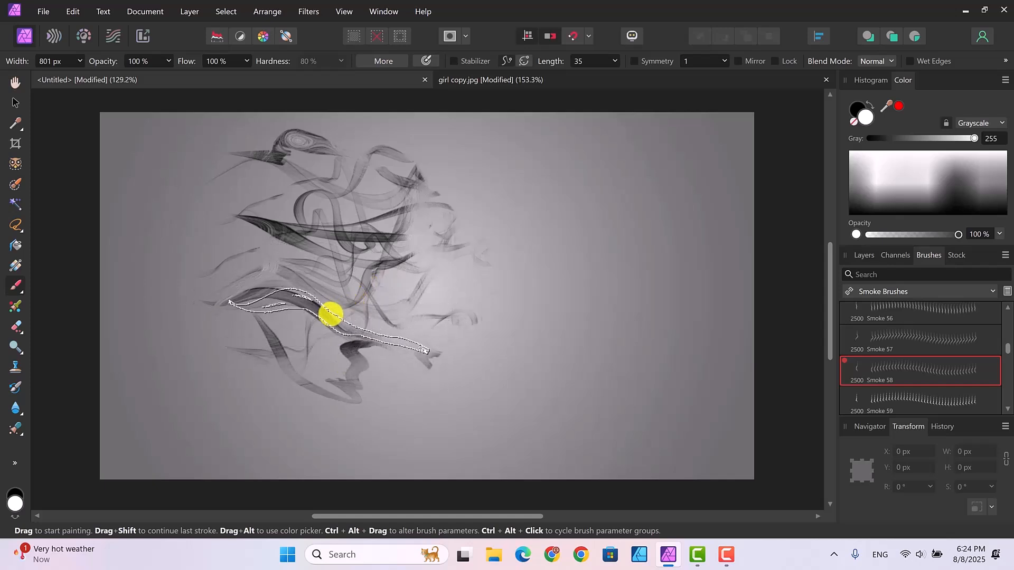
pyautogui.moveTo(330, 314)
pyautogui.mouseDown()
pyautogui.moveTo(340, 365)
pyautogui.moveTo(385, 373)
pyautogui.mouseUp()
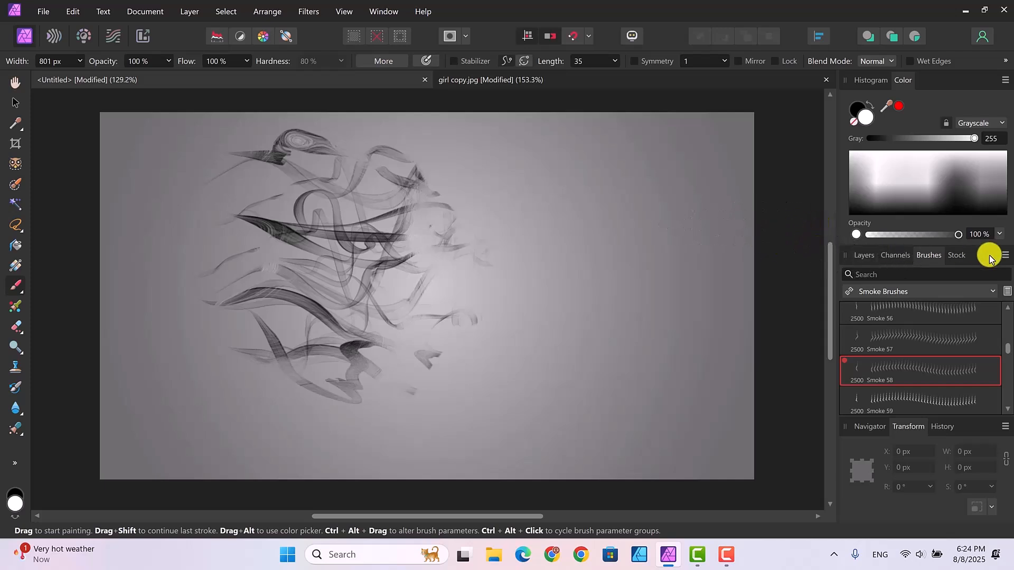
# Choose a Round Soft Brush from the Basic set at 148 px and paint to reveal the woman's face, chin and neck.
pyautogui.click(988, 292)
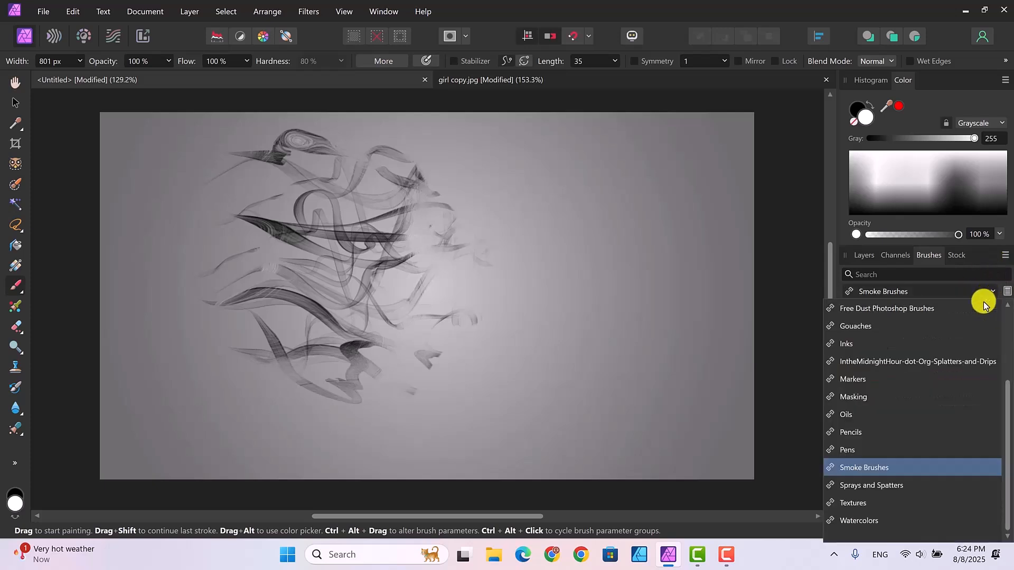
pyautogui.moveTo(1007, 403); pyautogui.dragTo(1007, 326)
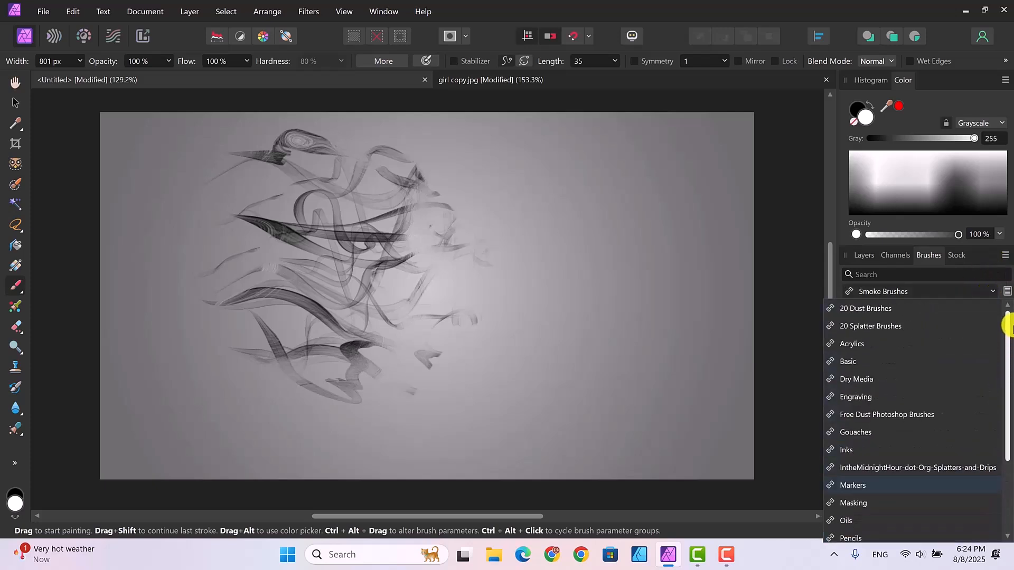
pyautogui.click(848, 361)
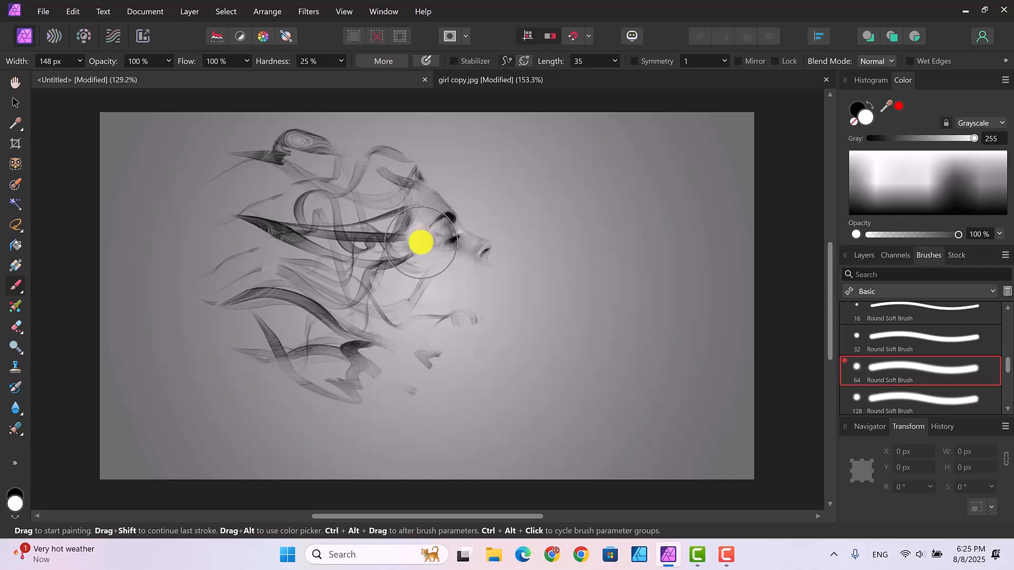
pyautogui.moveTo(421, 242)
pyautogui.mouseDown()
pyautogui.moveTo(464, 261)
pyautogui.moveTo(444, 262)
pyautogui.mouseUp()
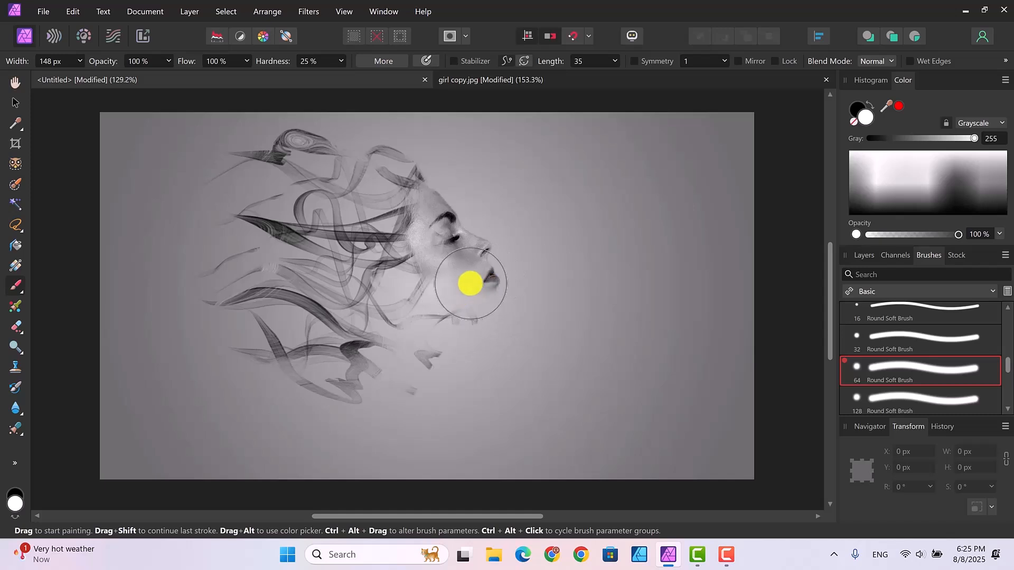
pyautogui.moveTo(470, 283)
pyautogui.mouseDown()
pyautogui.moveTo(490, 310)
pyautogui.moveTo(471, 320)
pyautogui.moveTo(520, 306)
pyautogui.moveTo(534, 325)
pyautogui.moveTo(515, 197)
pyautogui.moveTo(461, 198)
pyautogui.moveTo(400, 238)
pyautogui.moveTo(540, 249)
pyautogui.moveTo(527, 307)
pyautogui.moveTo(503, 343)
pyautogui.moveTo(473, 335)
pyautogui.moveTo(477, 318)
pyautogui.moveTo(438, 290)
pyautogui.moveTo(446, 285)
pyautogui.moveTo(437, 347)
pyautogui.moveTo(393, 393)
pyautogui.moveTo(461, 317)
pyautogui.moveTo(433, 286)
pyautogui.moveTo(443, 319)
pyautogui.moveTo(459, 322)
pyautogui.moveTo(439, 332)
pyautogui.moveTo(417, 386)
pyautogui.moveTo(447, 342)
pyautogui.moveTo(403, 391)
pyautogui.moveTo(410, 337)
pyautogui.moveTo(434, 296)
pyautogui.moveTo(460, 300)
pyautogui.moveTo(474, 342)
pyautogui.moveTo(418, 398)
pyautogui.moveTo(441, 276)
pyautogui.moveTo(512, 237)
pyautogui.moveTo(464, 262)
pyautogui.moveTo(439, 305)
pyautogui.mouseUp()
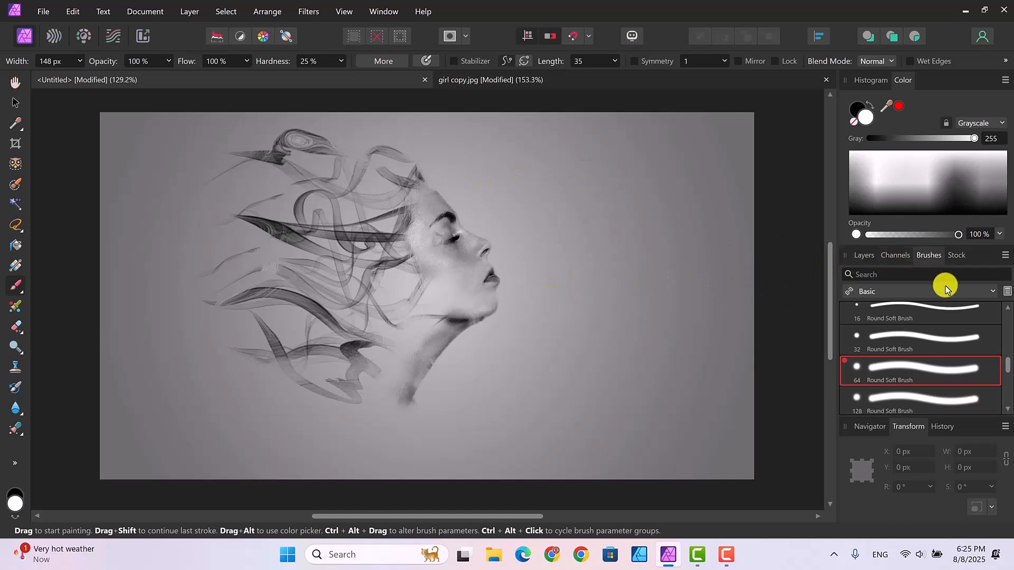
# Return to the Smoke Brushes set, choose the Smoke 6 brush and reduce its width to about 943 px.
pyautogui.click(989, 292)
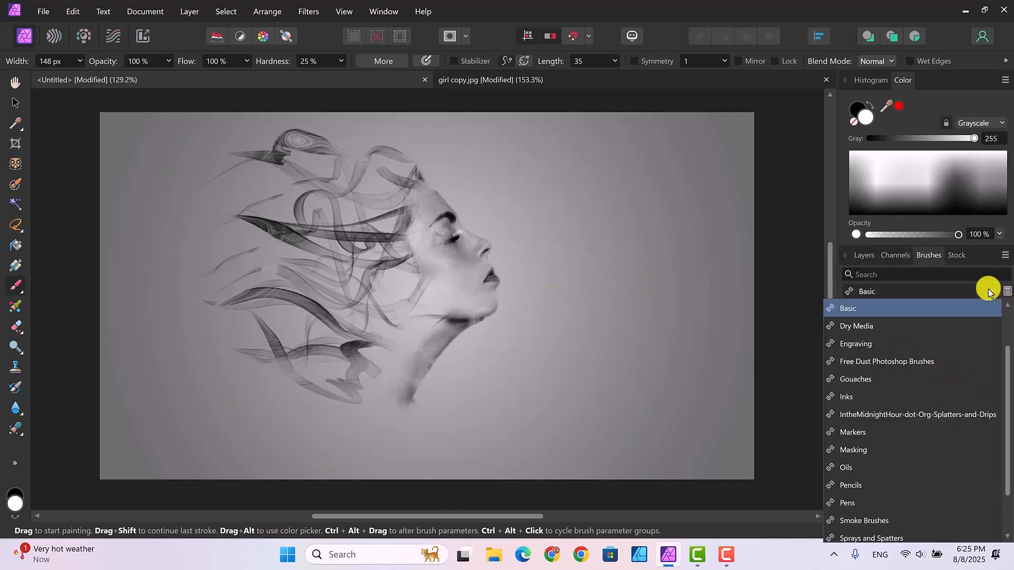
pyautogui.click(879, 521)
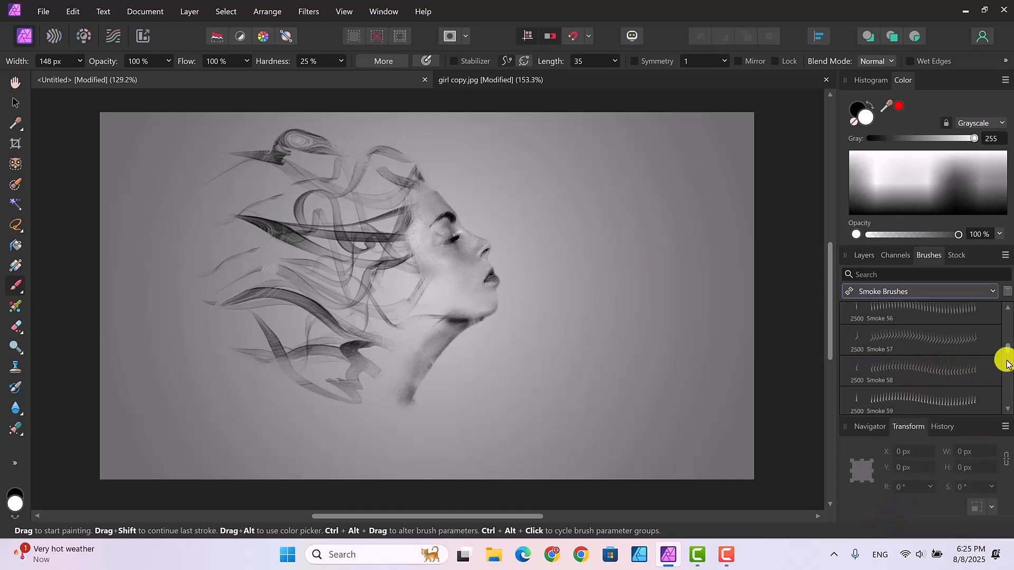
pyautogui.moveTo(1008, 350); pyautogui.dragTo(1002, 362)
pyautogui.click(929, 355)
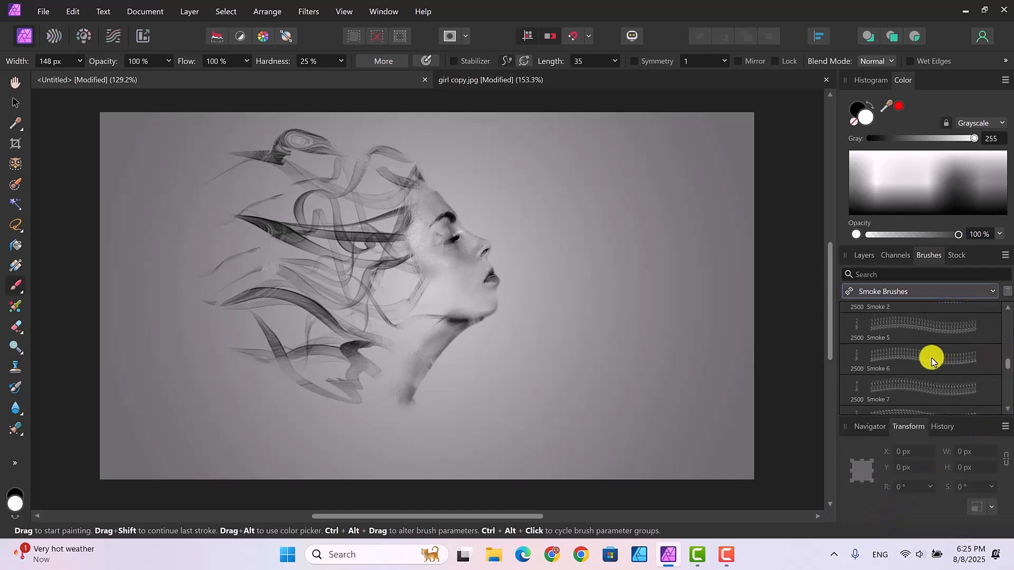
pyautogui.moveTo(482, 312)
pyautogui.mouseDown()
pyautogui.moveTo(393, 298)
pyautogui.moveTo(420, 294)
pyautogui.mouseUp()
pyautogui.hotkey('ctrl', 'z')
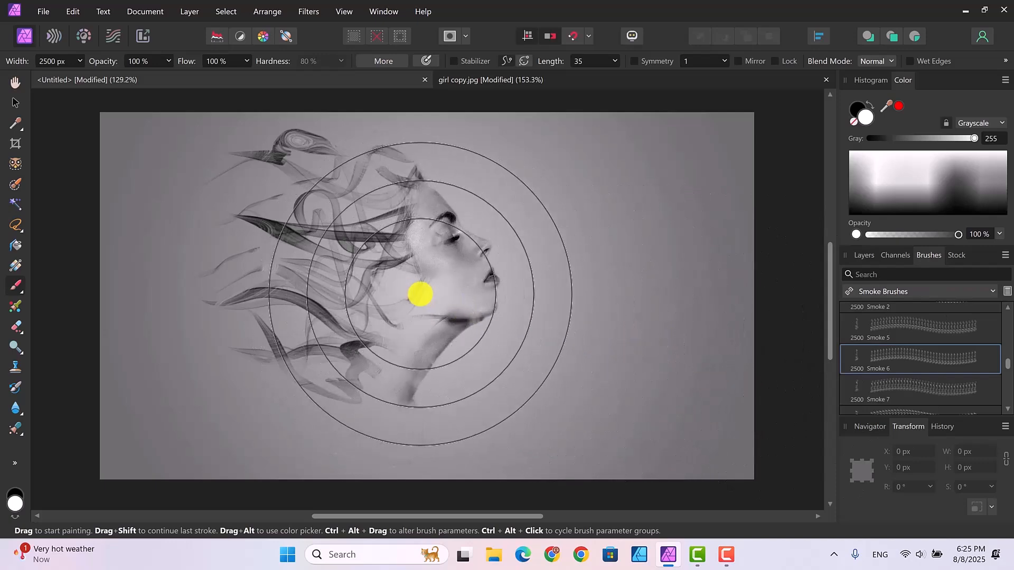
pyautogui.press('[')
pyautogui.press('[')
pyautogui.press('[')
pyautogui.press('[')
pyautogui.press('[')
pyautogui.press('[')
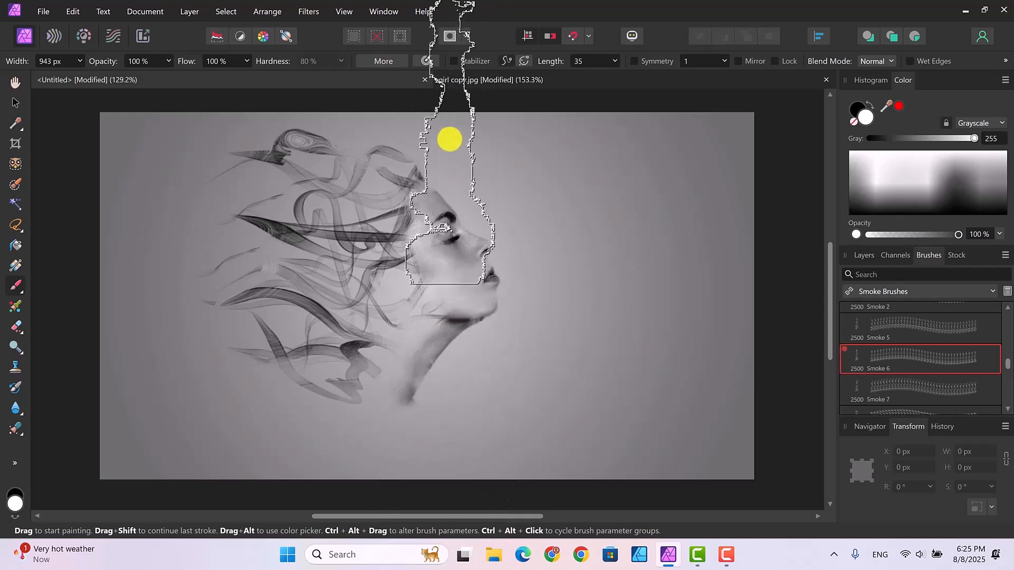
# Set the Smoke 6 brush's rotation to about 24% and stamp smoke around the ear and behind the neck.
pyautogui.click(382, 61)
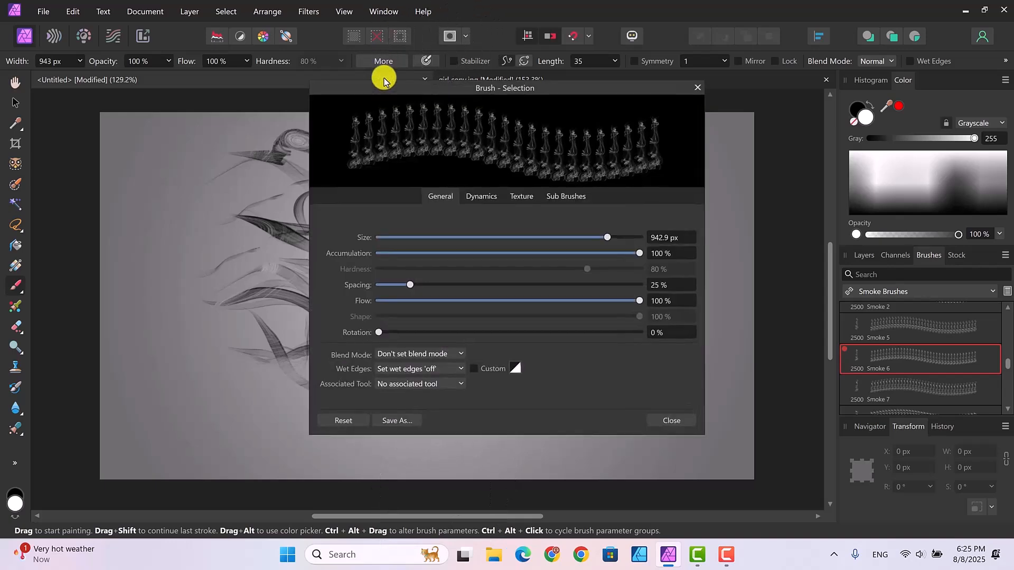
pyautogui.moveTo(378, 333); pyautogui.dragTo(506, 332)
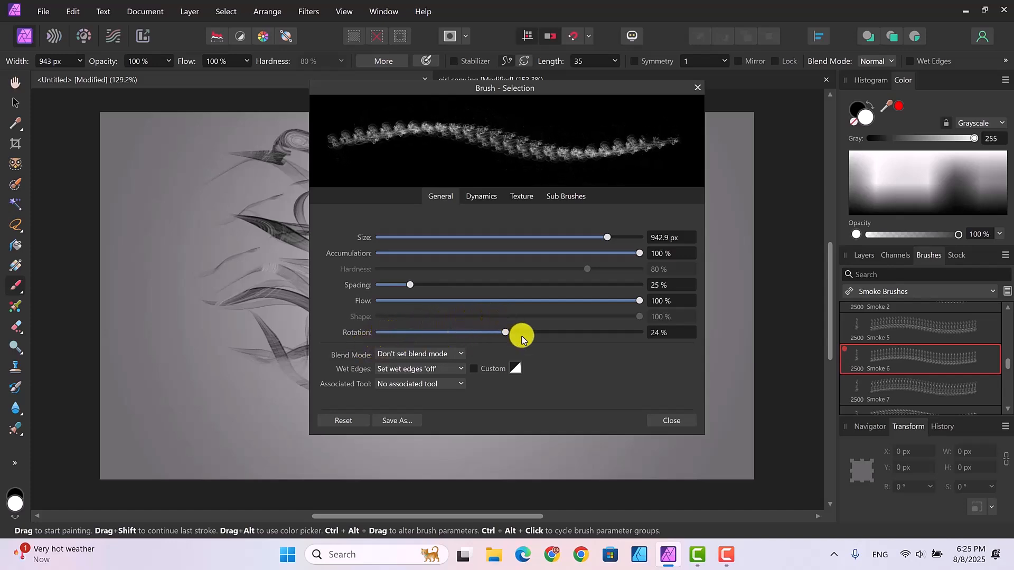
pyautogui.click(657, 420)
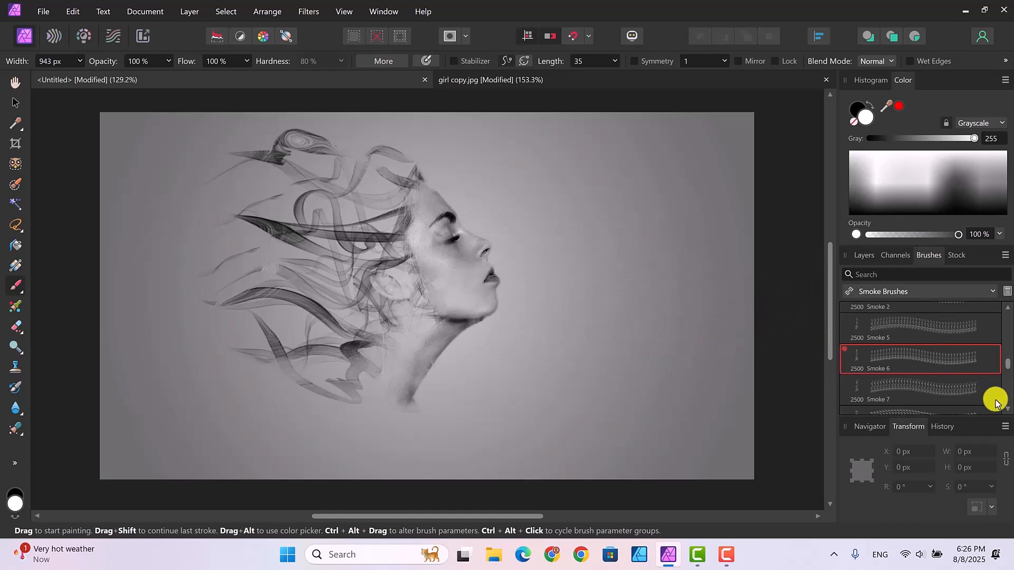
# Choose the Smoke 18 brush and reduce its width to about 801 px.
pyautogui.moveTo(1008, 365)
pyautogui.mouseDown()
pyautogui.moveTo(1002, 389)
pyautogui.moveTo(983, 396)
pyautogui.mouseUp()
pyautogui.click(964, 397)
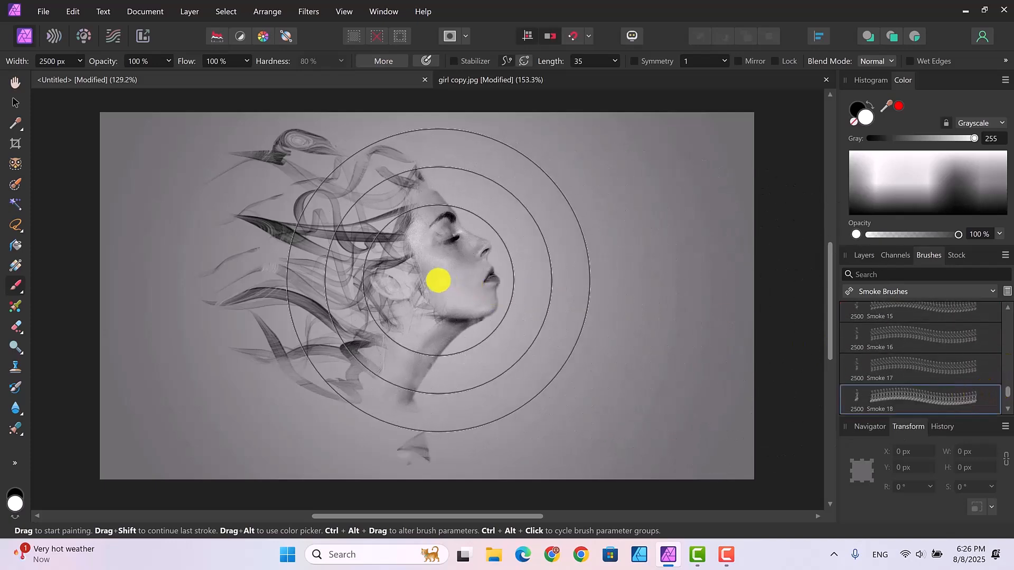
pyautogui.press('[')
pyautogui.press('[')
pyautogui.press('[')
pyautogui.press('[')
pyautogui.press('[')
pyautogui.press('[')
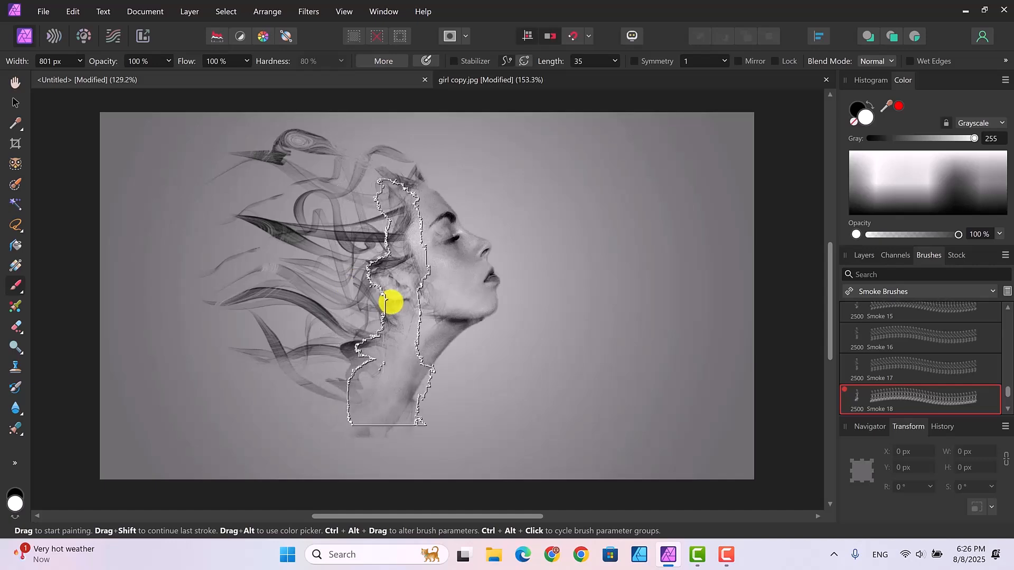
# Set the Smoke 18 brush's rotation to about 27% and try a smoke stamp over the hair behind the ear.
pyautogui.click(391, 63)
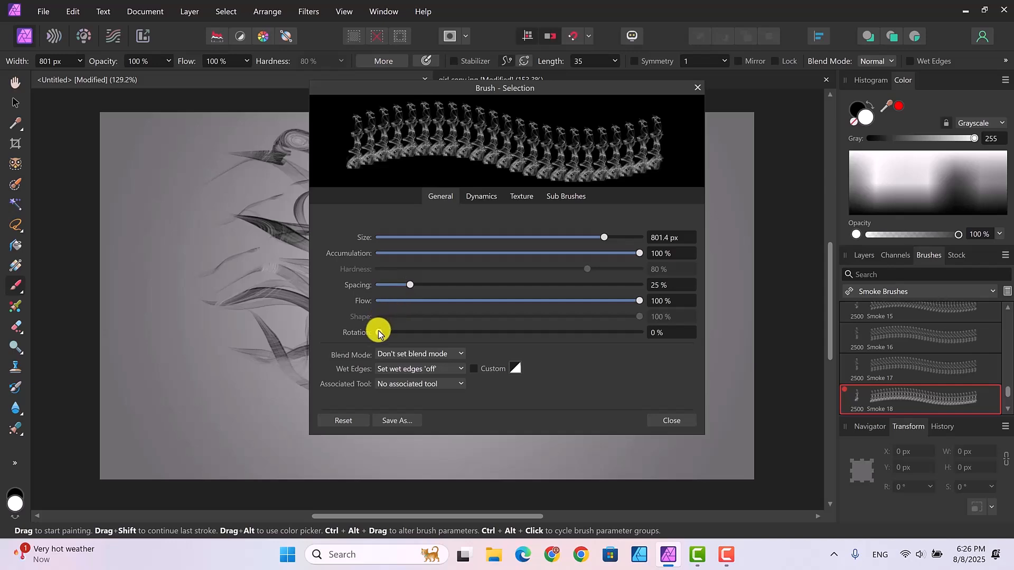
pyautogui.moveTo(378, 333); pyautogui.dragTo(518, 336)
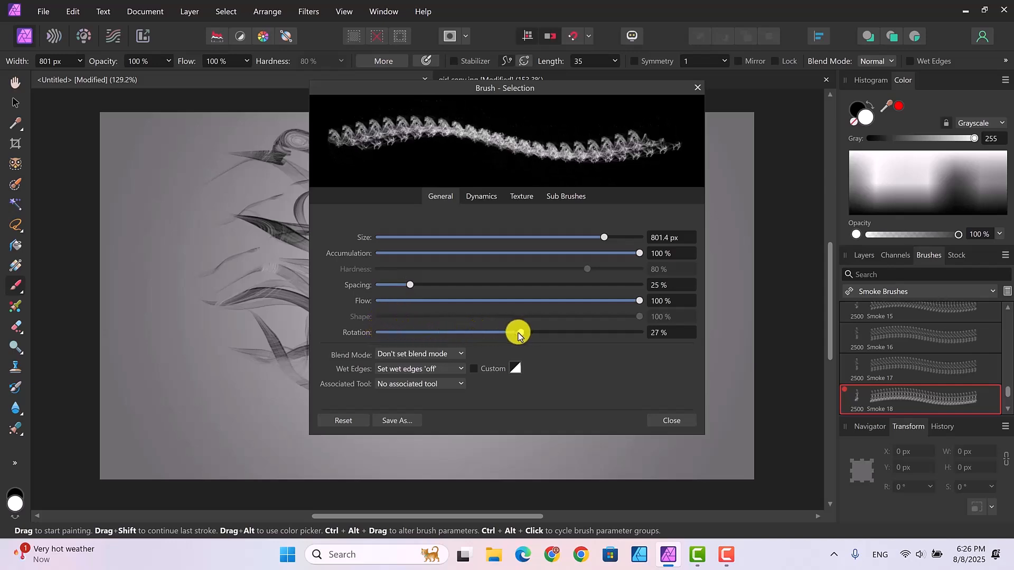
pyautogui.click(671, 420)
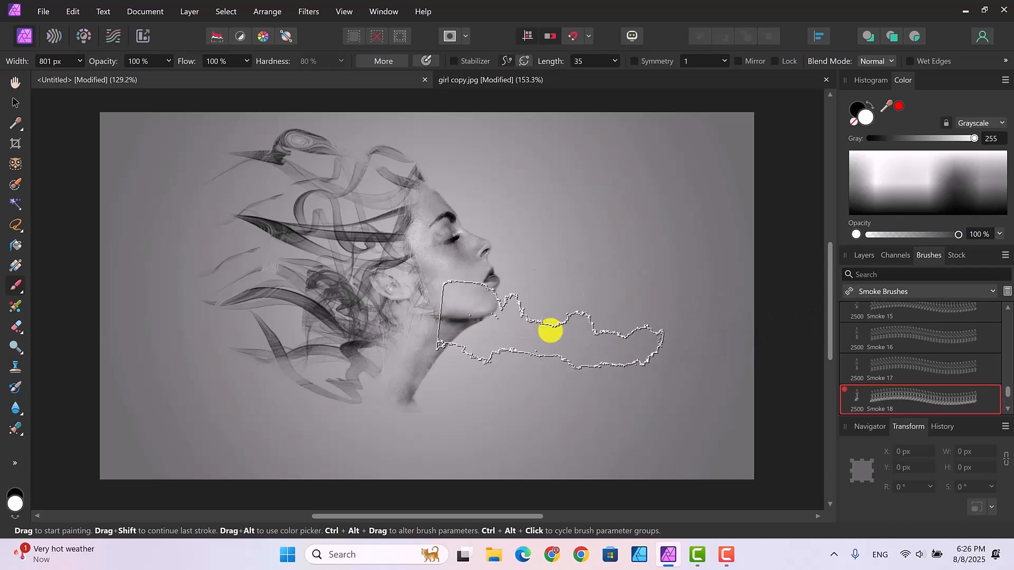
# Choose the Smoke 20 brush and reduce its width to about 1109 px.
pyautogui.click(1009, 411)
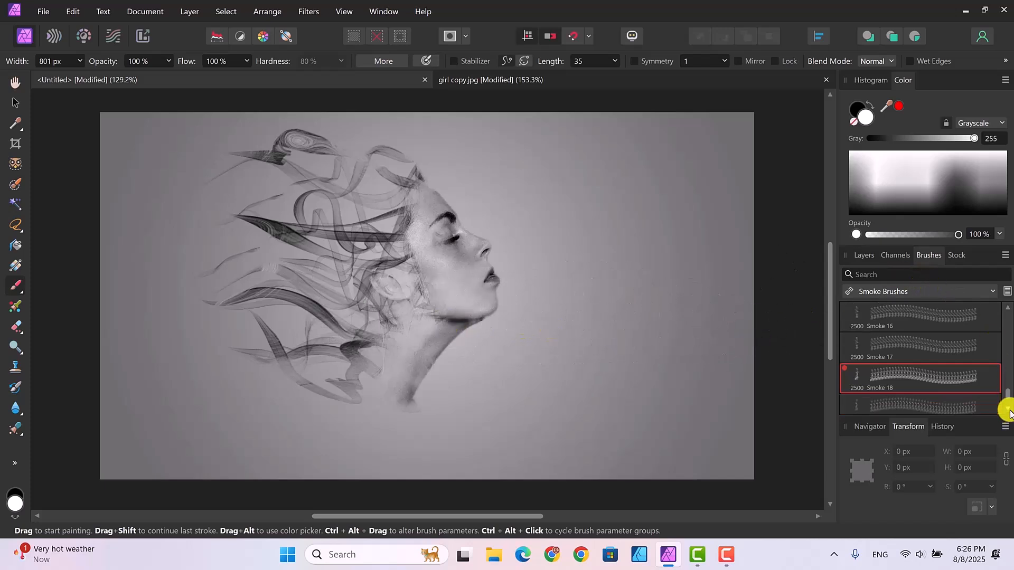
pyautogui.click(1008, 410)
pyautogui.click(947, 401)
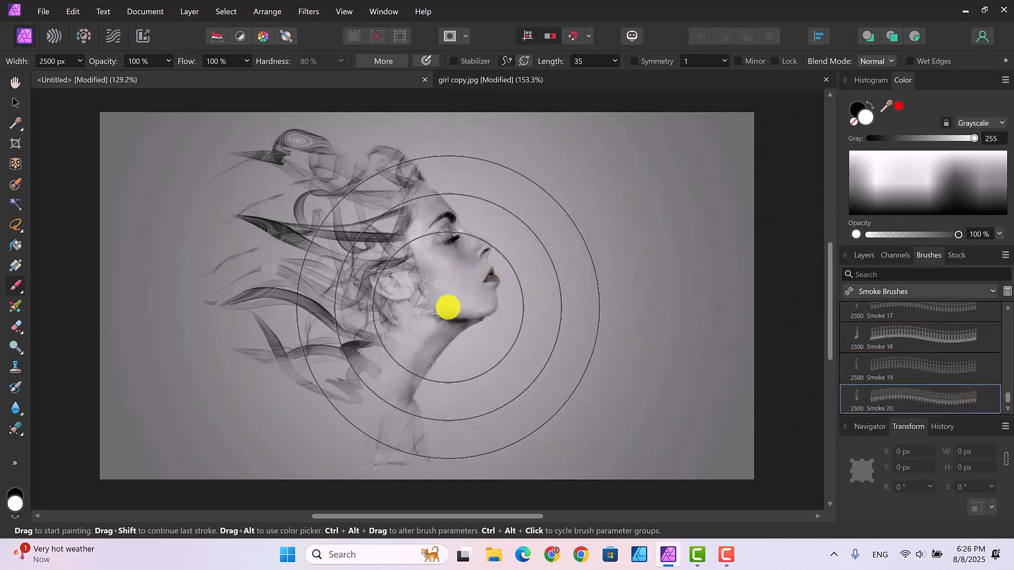
pyautogui.press('[')
pyautogui.press('[')
pyautogui.press('[')
pyautogui.press('[')
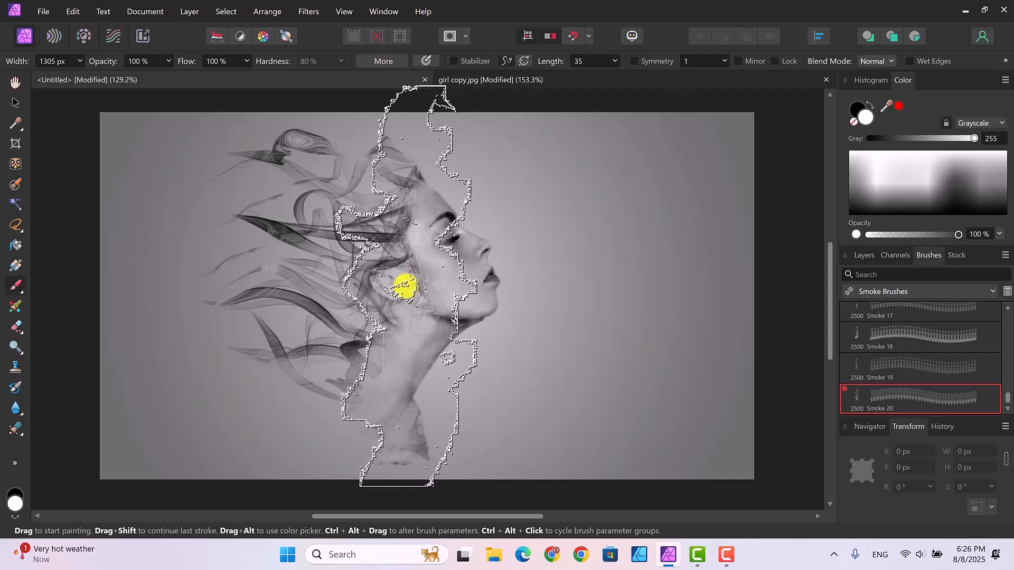
pyautogui.press('[')
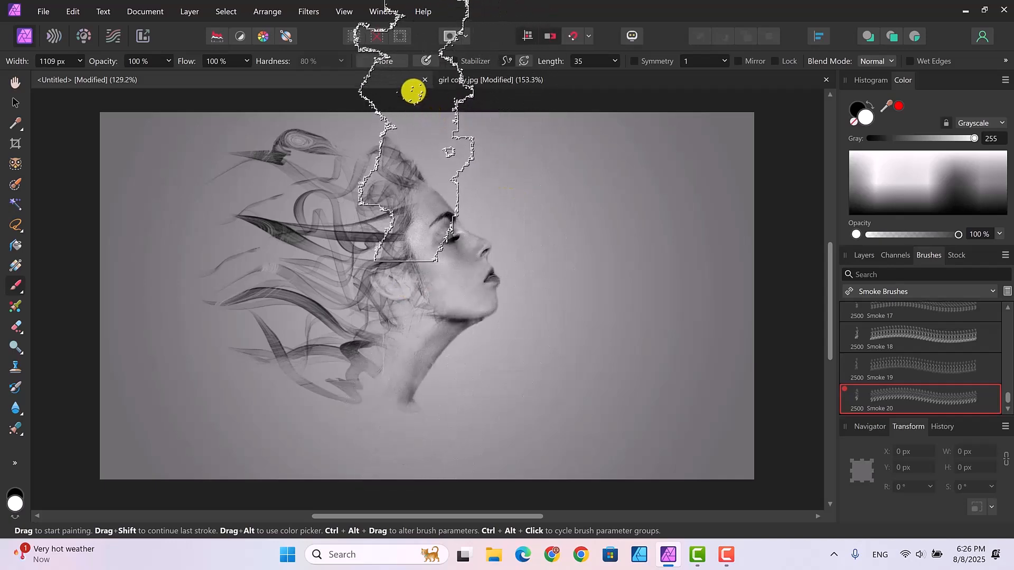
# Set the Smoke 20 brush's rotation to about 26% and paint smoke over the top of the head and behind the neck.
pyautogui.click(385, 61)
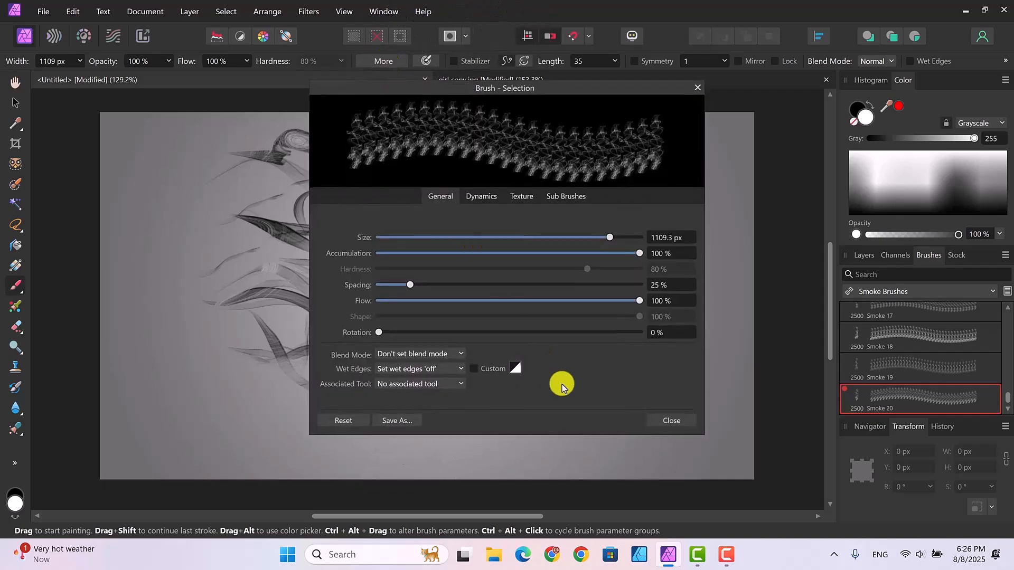
pyautogui.moveTo(378, 333); pyautogui.dragTo(512, 333)
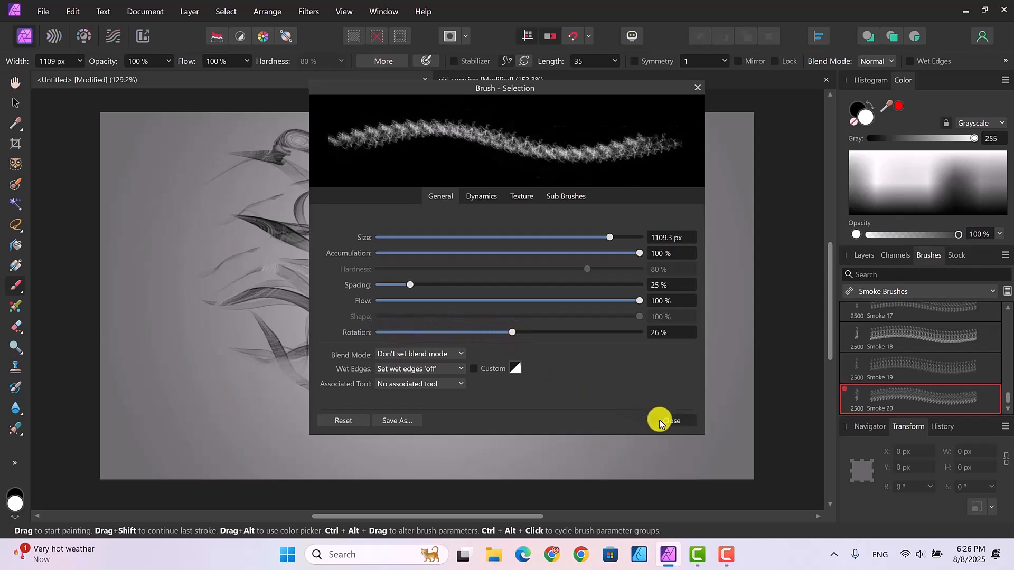
pyautogui.click(661, 421)
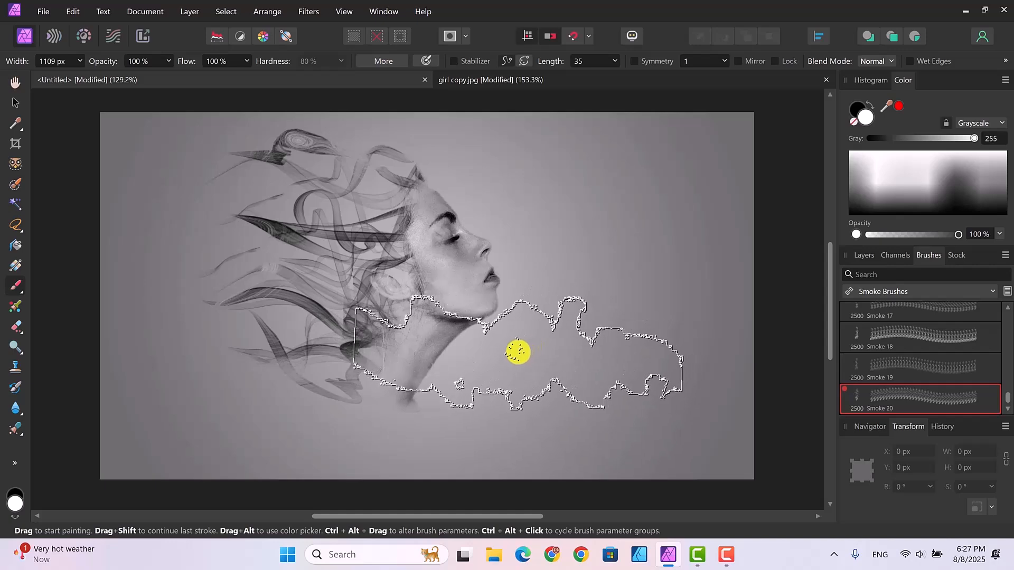
pyautogui.moveTo(518, 351)
pyautogui.mouseDown()
pyautogui.moveTo(396, 335)
pyautogui.moveTo(453, 369)
pyautogui.moveTo(498, 365)
pyautogui.moveTo(498, 339)
pyautogui.moveTo(549, 314)
pyautogui.moveTo(536, 331)
pyautogui.moveTo(542, 346)
pyautogui.moveTo(565, 262)
pyautogui.moveTo(584, 256)
pyautogui.moveTo(560, 297)
pyautogui.moveTo(554, 338)
pyautogui.moveTo(527, 350)
pyautogui.moveTo(464, 343)
pyautogui.moveTo(507, 356)
pyautogui.moveTo(405, 338)
pyautogui.moveTo(371, 317)
pyautogui.moveTo(371, 261)
pyautogui.moveTo(548, 326)
pyautogui.moveTo(724, 340)
pyautogui.moveTo(496, 276)
pyautogui.moveTo(515, 247)
pyautogui.moveTo(396, 256)
pyautogui.moveTo(502, 346)
pyautogui.moveTo(690, 302)
pyautogui.moveTo(461, 212)
pyautogui.moveTo(443, 163)
pyautogui.moveTo(447, 175)
pyautogui.moveTo(430, 169)
pyautogui.moveTo(690, 243)
pyautogui.mouseUp()
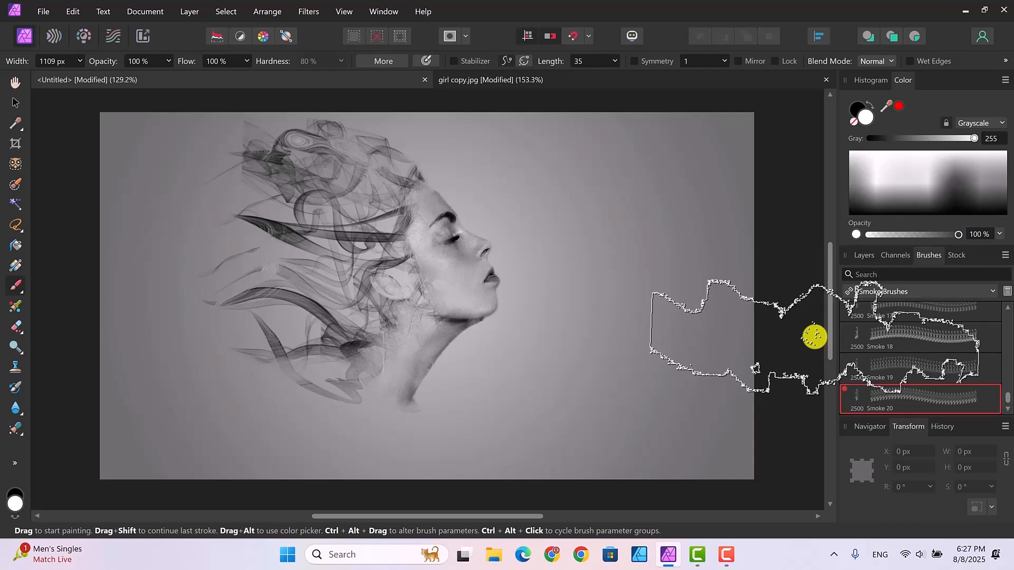
# Undo the last smoke stroke over the top of the head, including a further trial stamp behind the hair.
pyautogui.hotkey('ctrl', 'z')
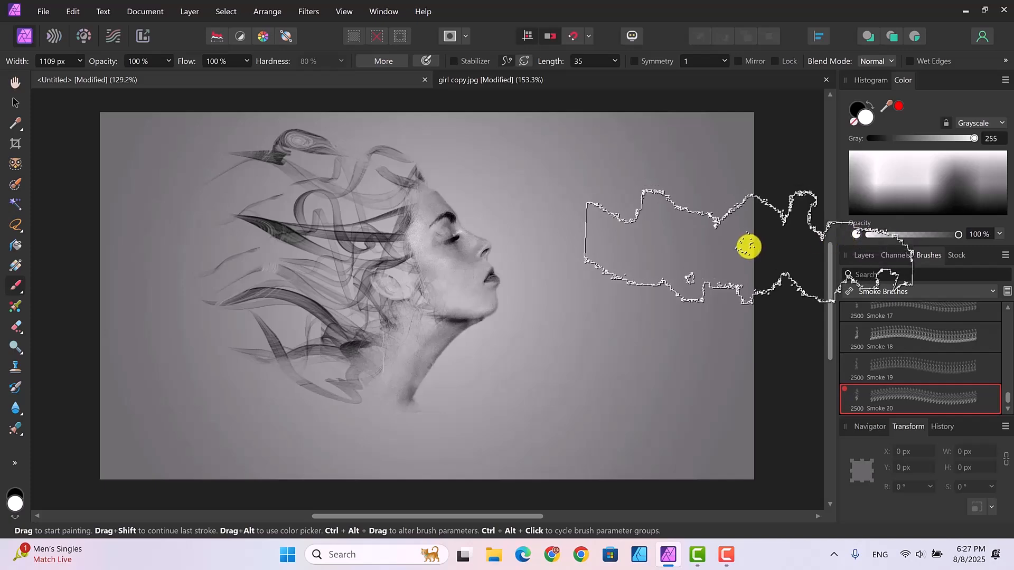
pyautogui.click(227, 177)
pyautogui.hotkey('ctrl', 'z')
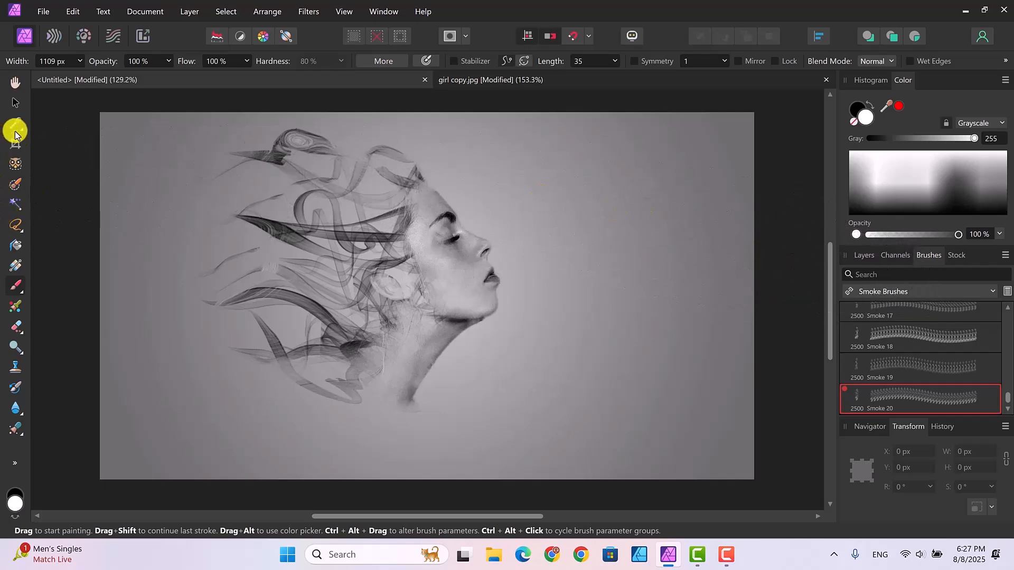
# Collapse the portrait's Pixel layer and nest the Black & White Adjustment inside it.
pyautogui.click(13, 103)
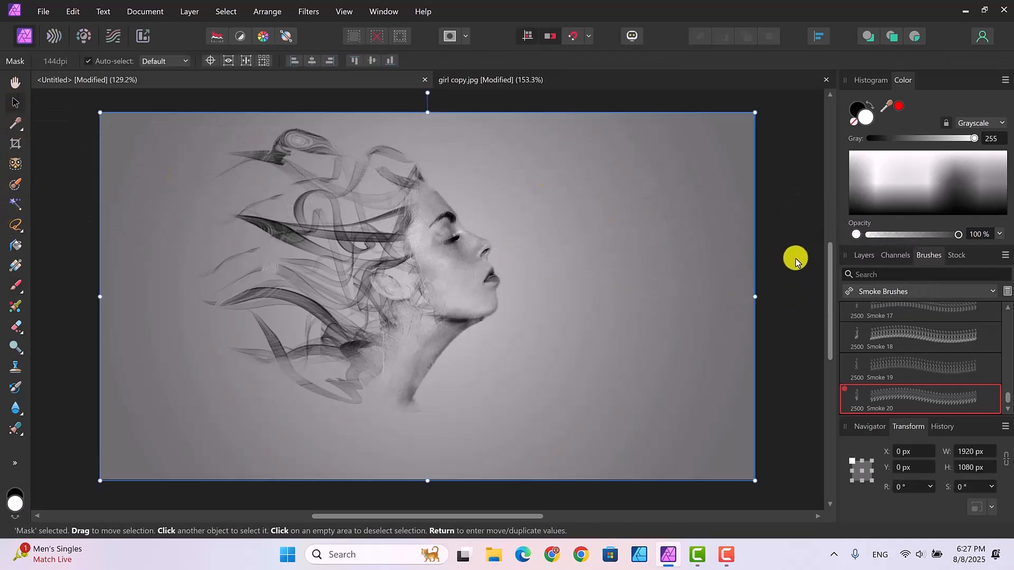
pyautogui.click(864, 256)
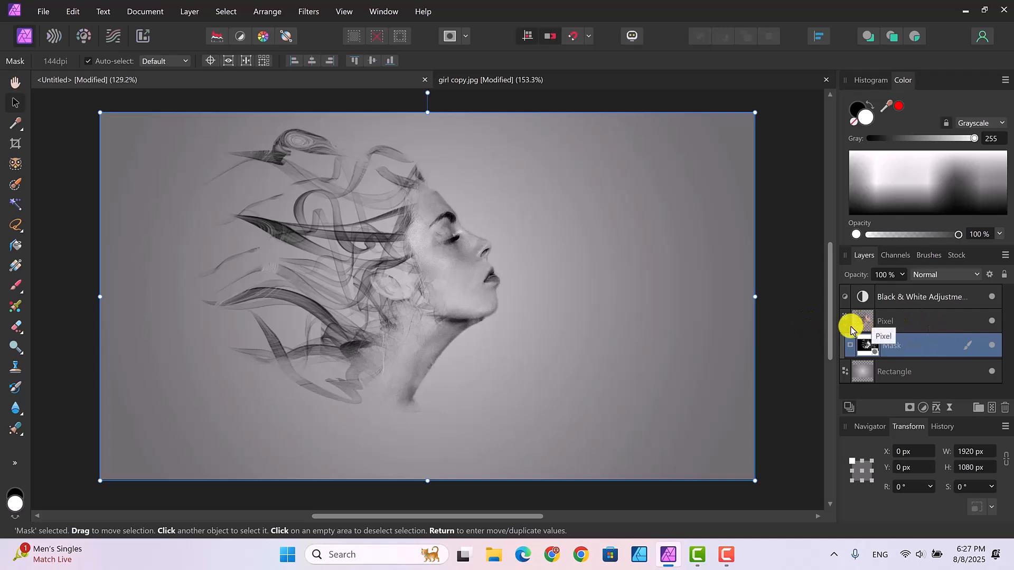
pyautogui.moveTo(845, 326); pyautogui.dragTo(847, 326)
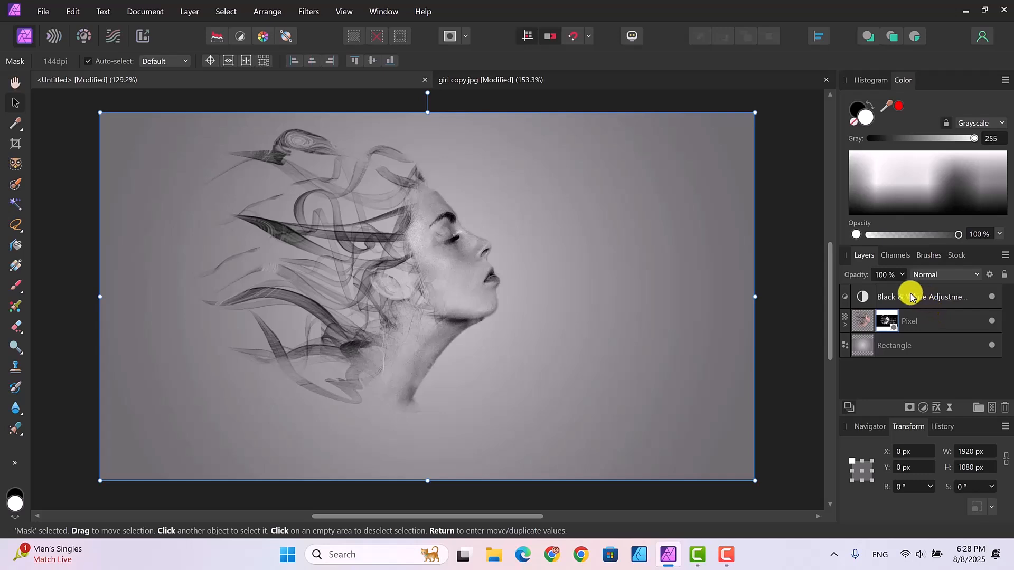
pyautogui.moveTo(909, 297); pyautogui.dragTo(903, 322)
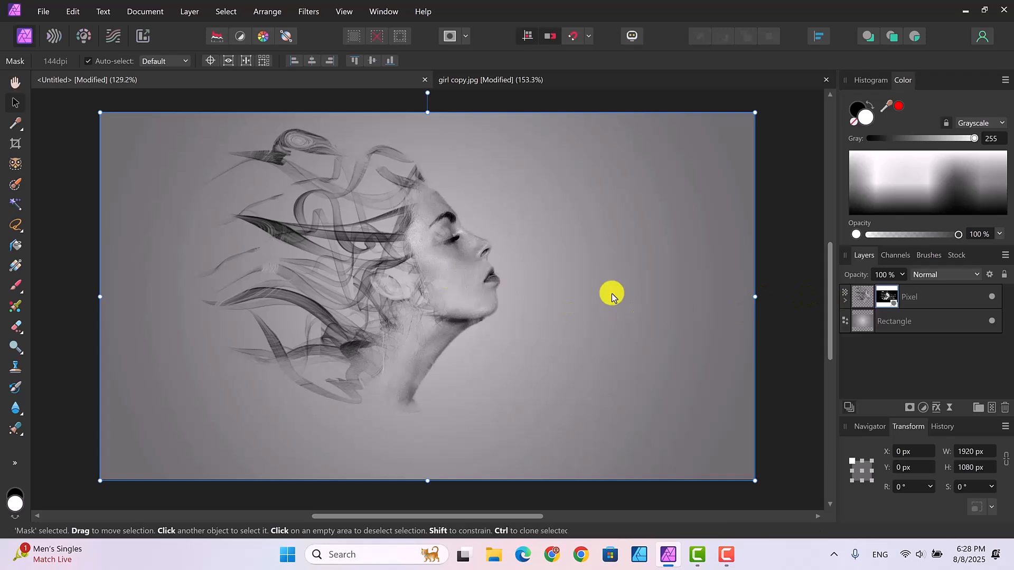
# Move the masked portrait layer closer to the canvas center, to about X 395 px, Y 63 px.
pyautogui.moveTo(412, 317); pyautogui.dragTo(513, 321)
pyautogui.click(925, 292)
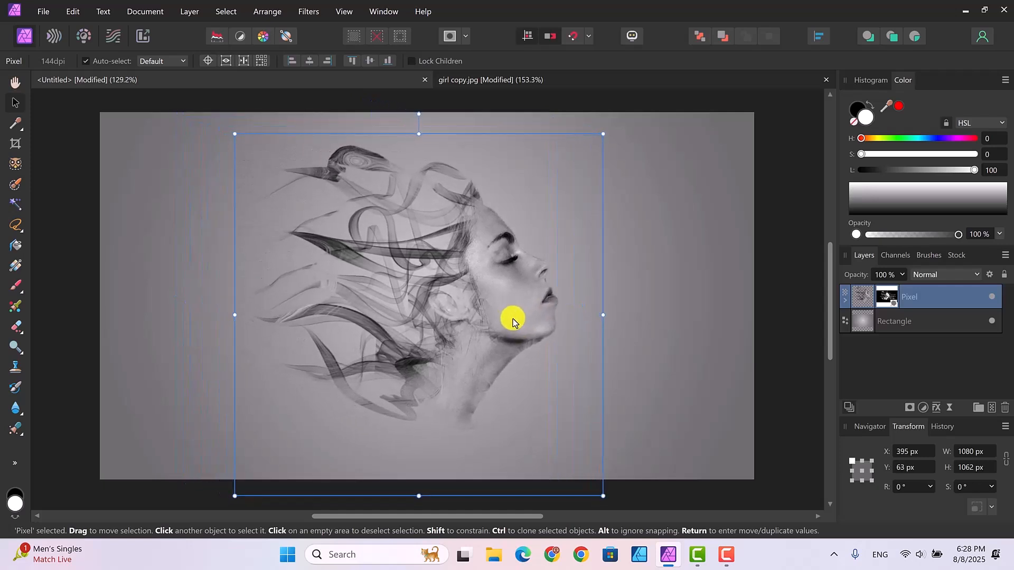
pyautogui.click(925, 296)
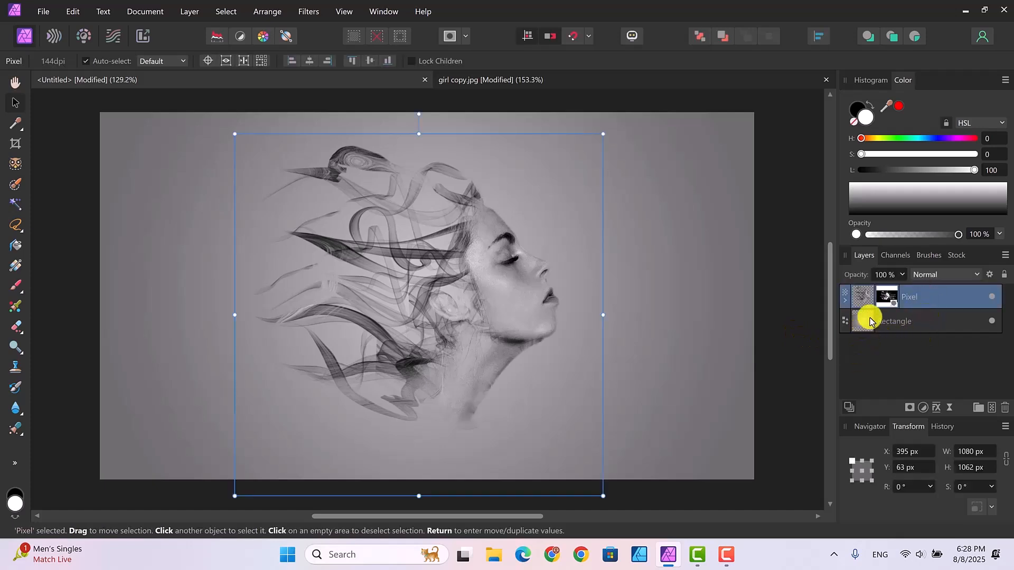
# Add an empty pixel layer above the portrait and draw a rectangle about 1937 × 1081 px over the whole canvas.
pyautogui.click(991, 409)
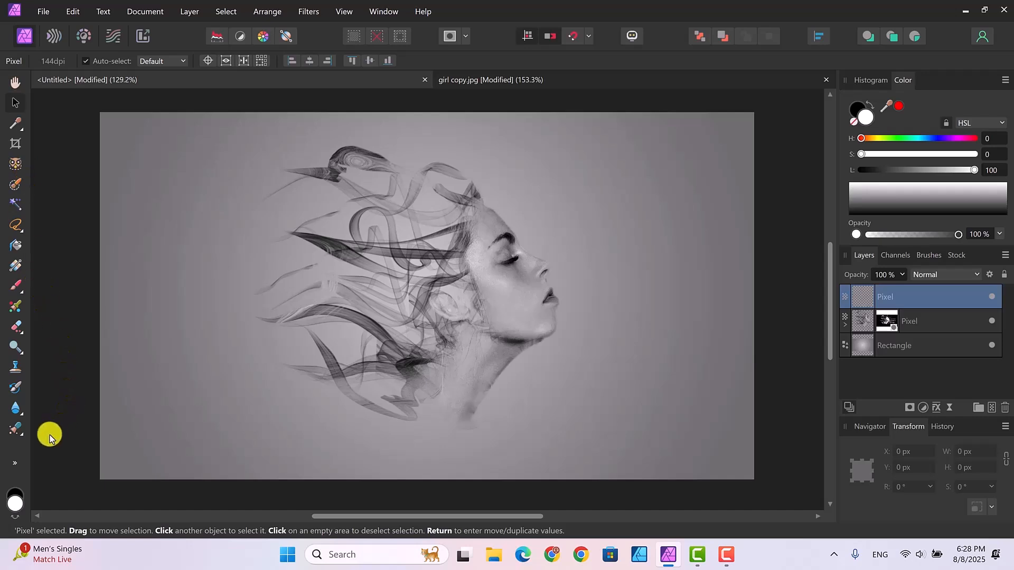
pyautogui.click(15, 464)
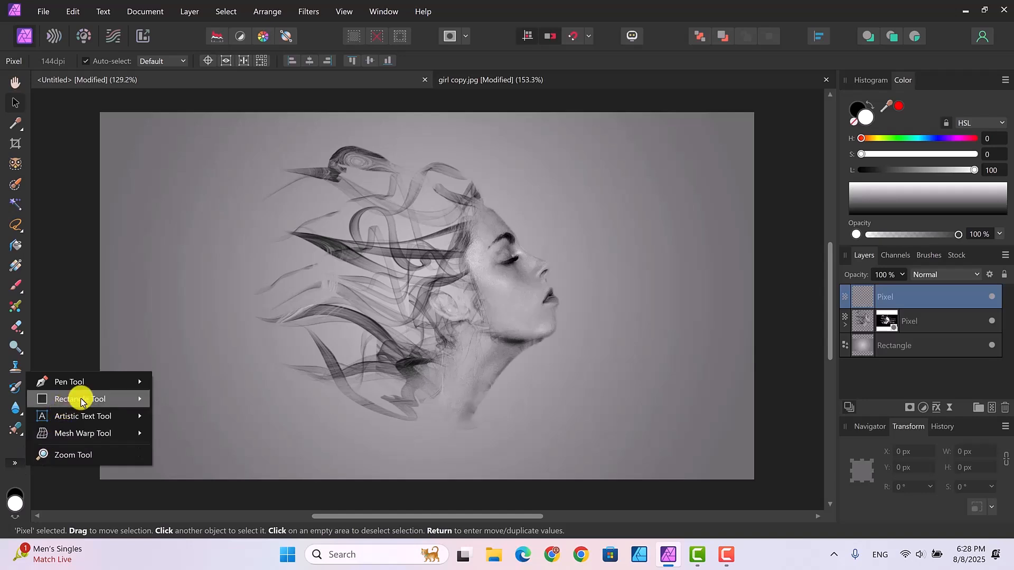
pyautogui.moveTo(74, 399)
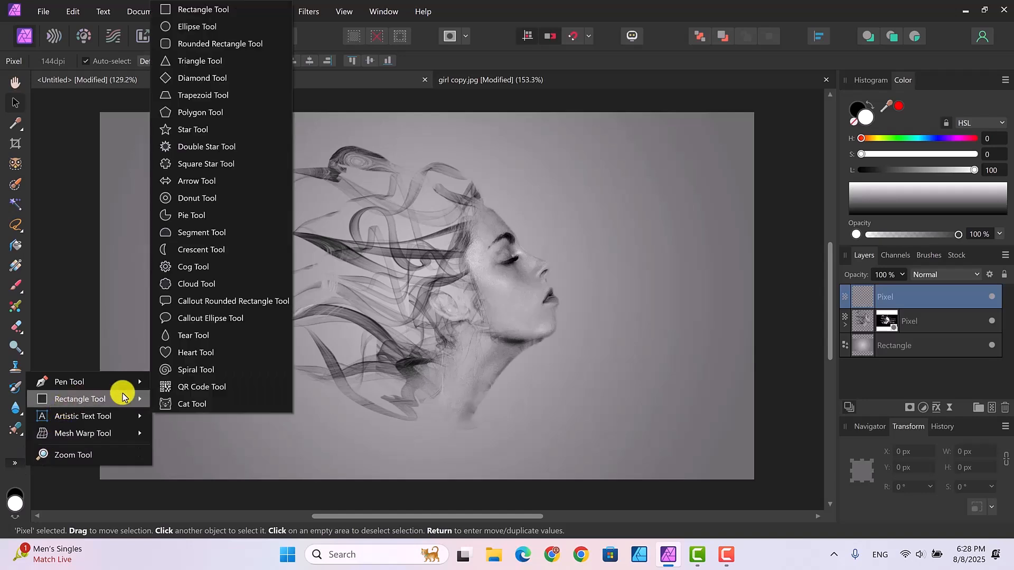
pyautogui.click(219, 9)
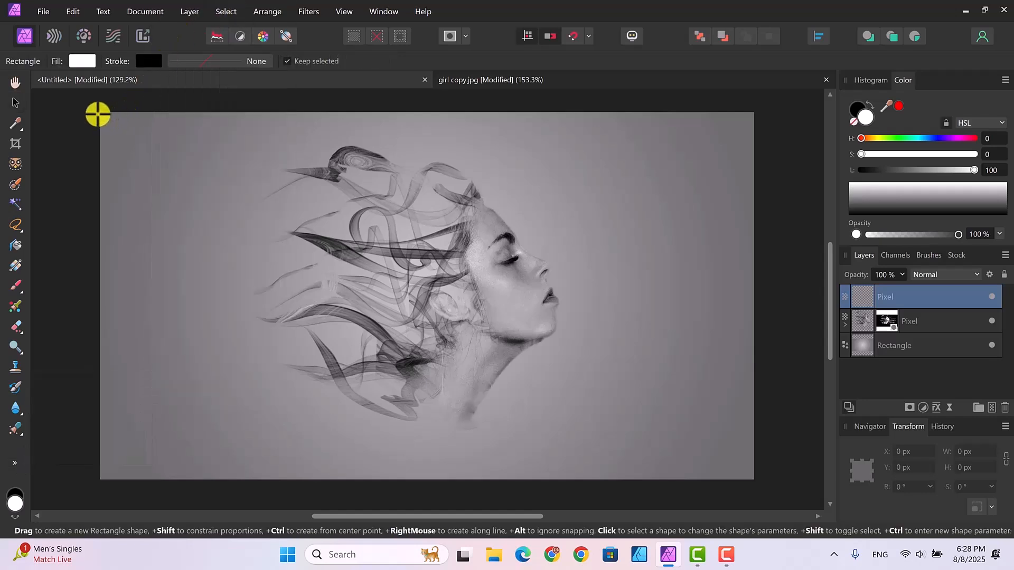
pyautogui.moveTo(98, 114); pyautogui.dragTo(758, 482)
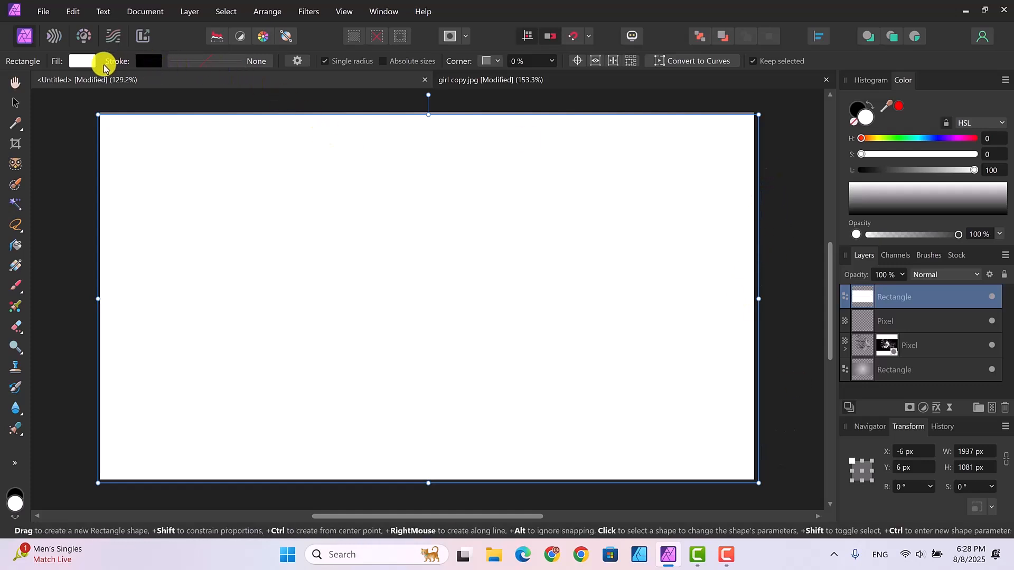
# Fill the new rectangle with blue, hue 212 and saturation 90, with lightness 70 and 42% opacity.
pyautogui.click(82, 61)
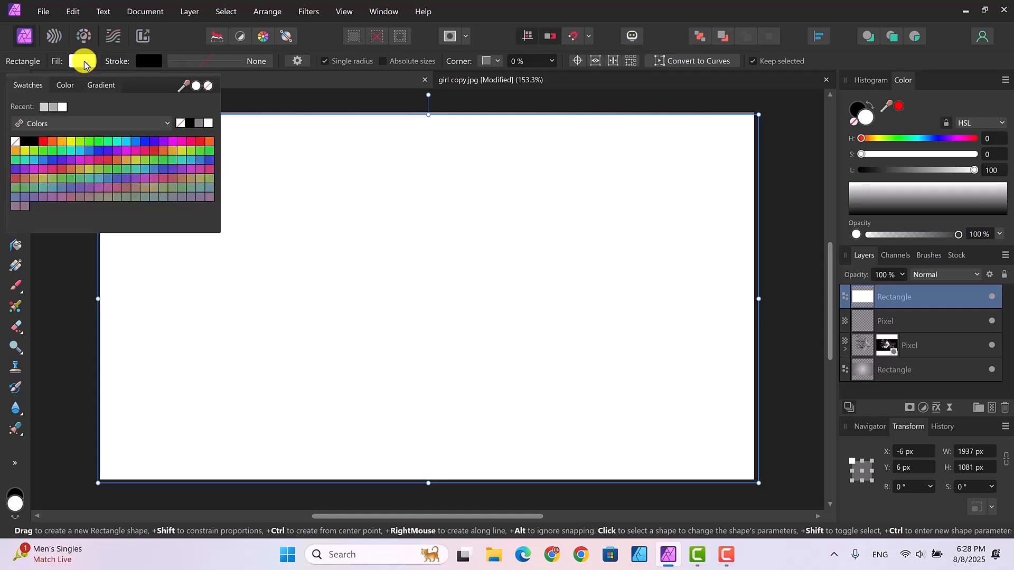
pyautogui.click(133, 140)
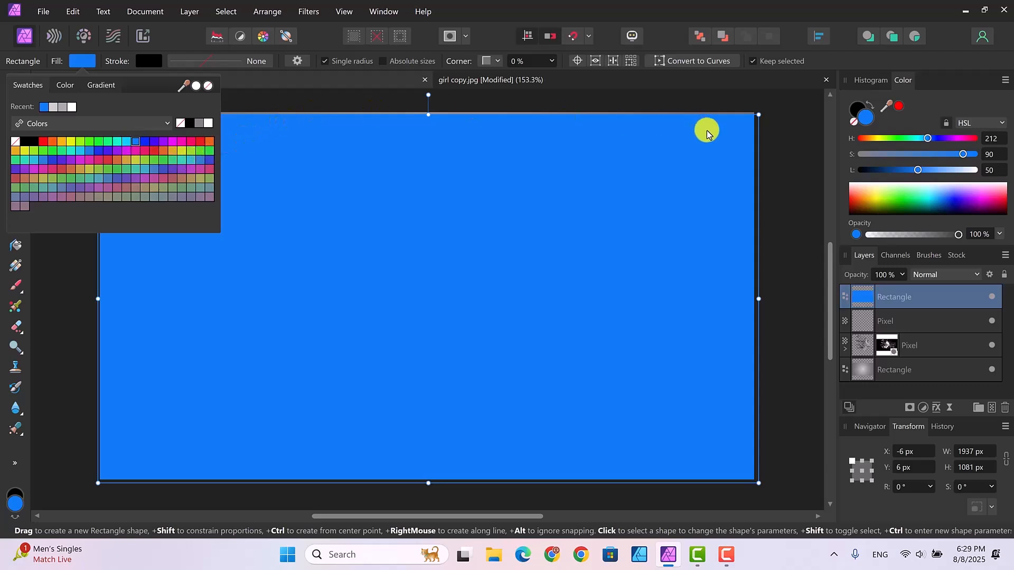
pyautogui.click(917, 170)
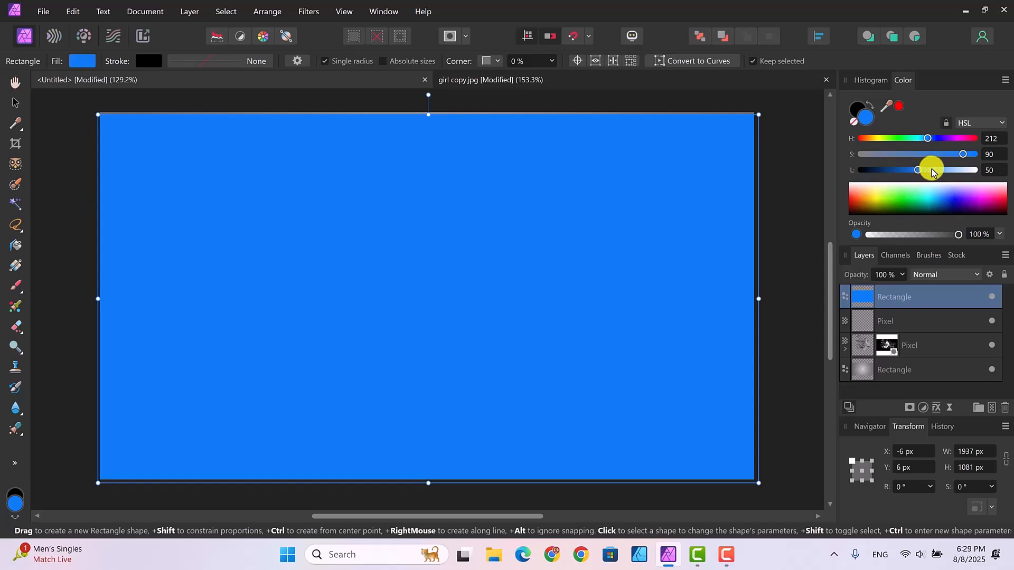
pyautogui.moveTo(918, 170); pyautogui.dragTo(939, 171)
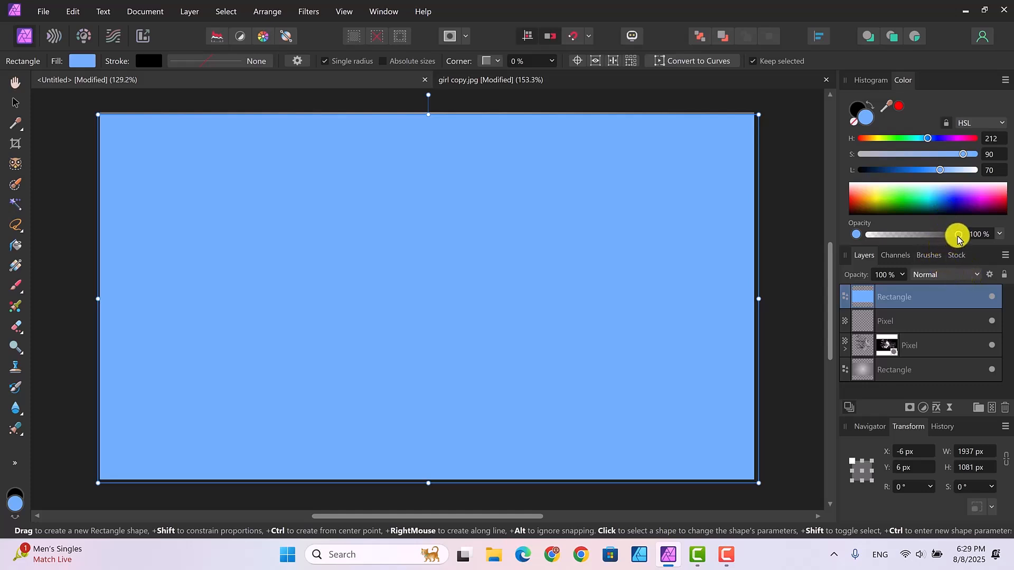
pyautogui.moveTo(958, 236); pyautogui.dragTo(901, 242)
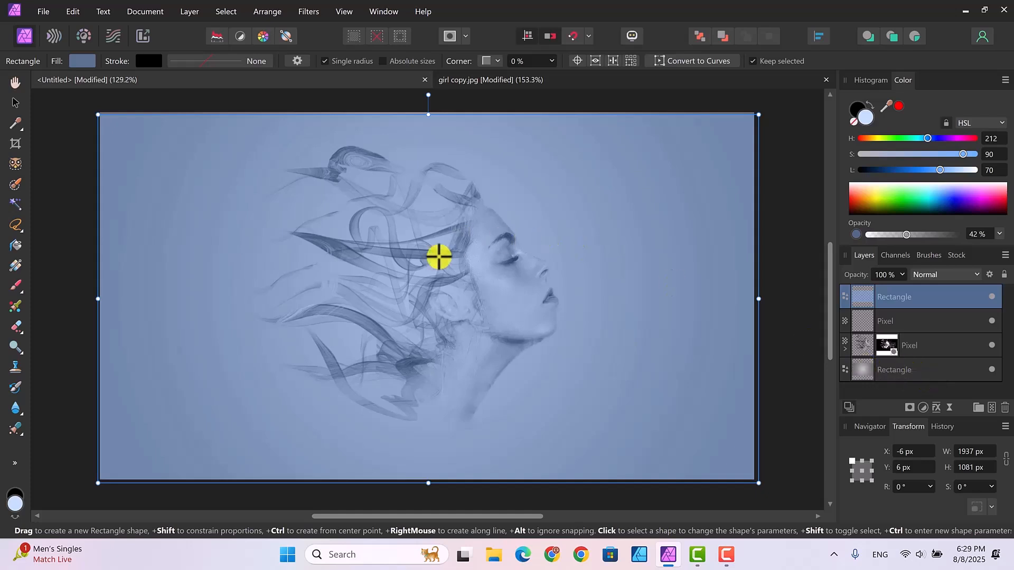
# Try to reposition the portrait beneath the blue rectangle by selecting the empty Pixel layer.
pyautogui.click(925, 319)
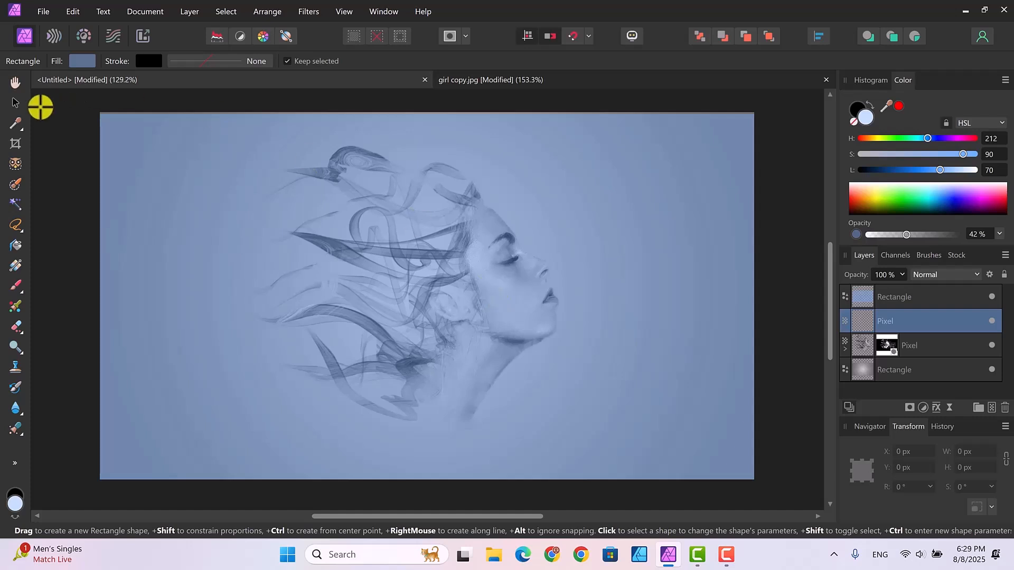
pyautogui.click(15, 103)
pyautogui.moveTo(469, 302)
pyautogui.mouseDown()
pyautogui.moveTo(453, 301)
pyautogui.moveTo(467, 301)
pyautogui.mouseUp()
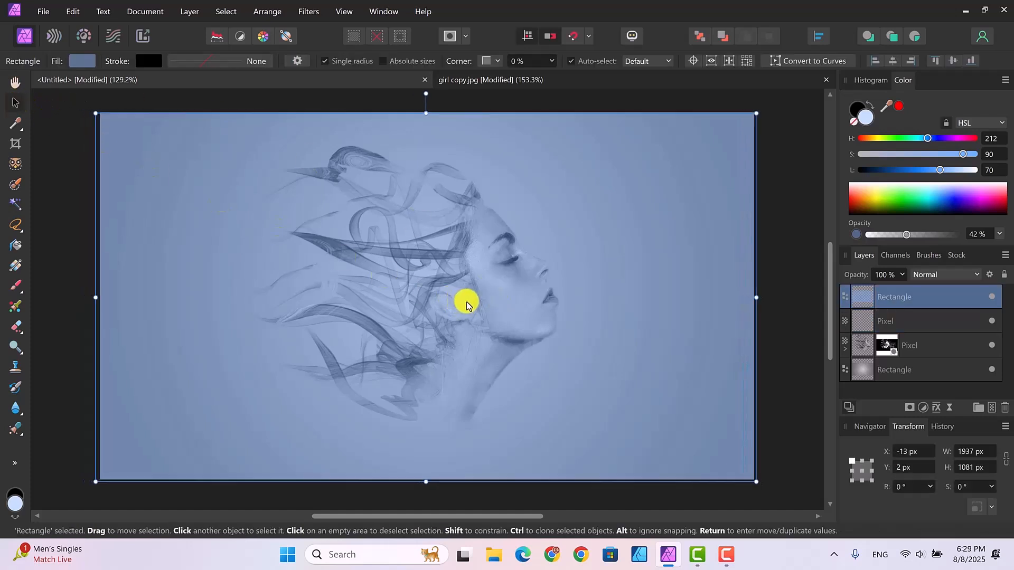
pyautogui.click(897, 319)
pyautogui.moveTo(467, 309)
pyautogui.mouseDown()
pyautogui.moveTo(455, 303)
pyautogui.moveTo(478, 305)
pyautogui.mouseUp()
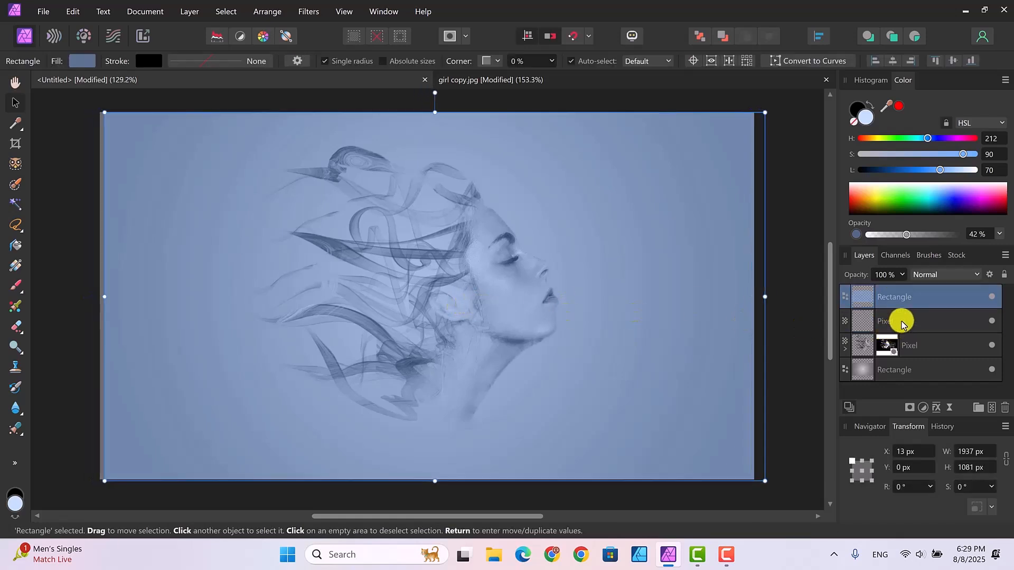
pyautogui.click(900, 321)
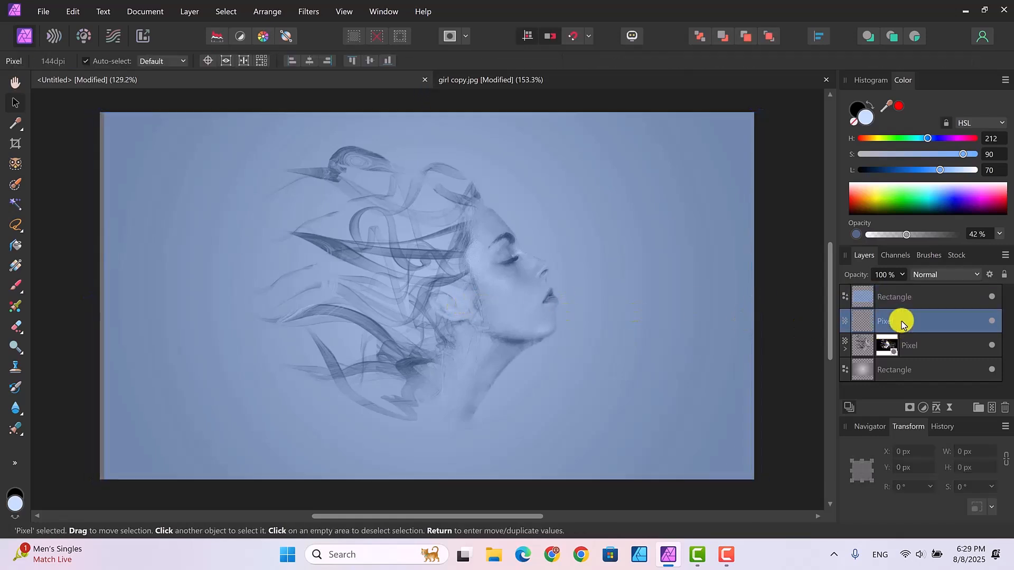
pyautogui.click(534, 319)
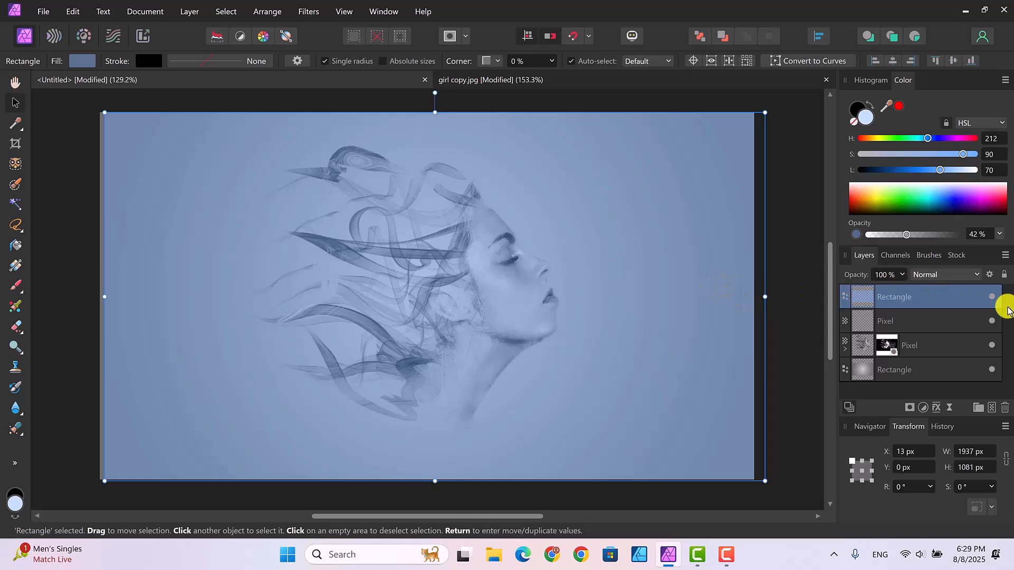
# Hide the blue rectangle, move the portrait to about X 332 px, Y 59 px, and show the rectangle again.
pyautogui.click(991, 297)
pyautogui.click(939, 320)
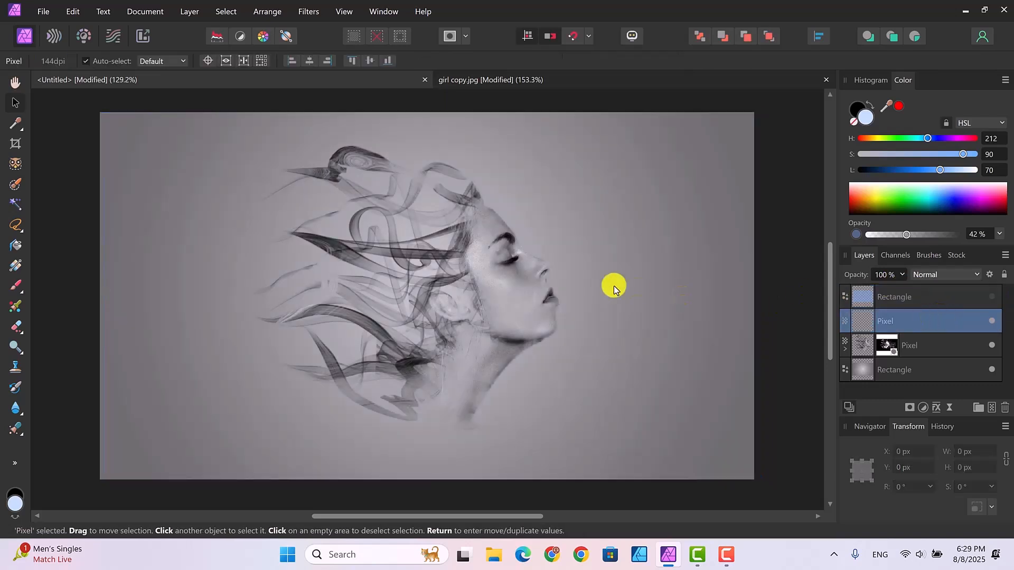
pyautogui.moveTo(530, 300); pyautogui.dragTo(509, 300)
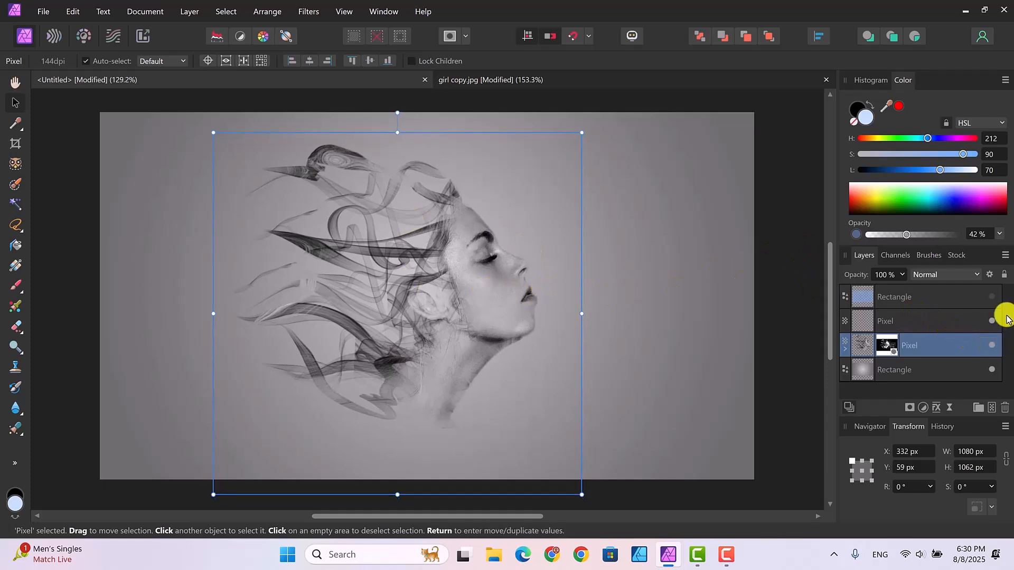
pyautogui.click(991, 296)
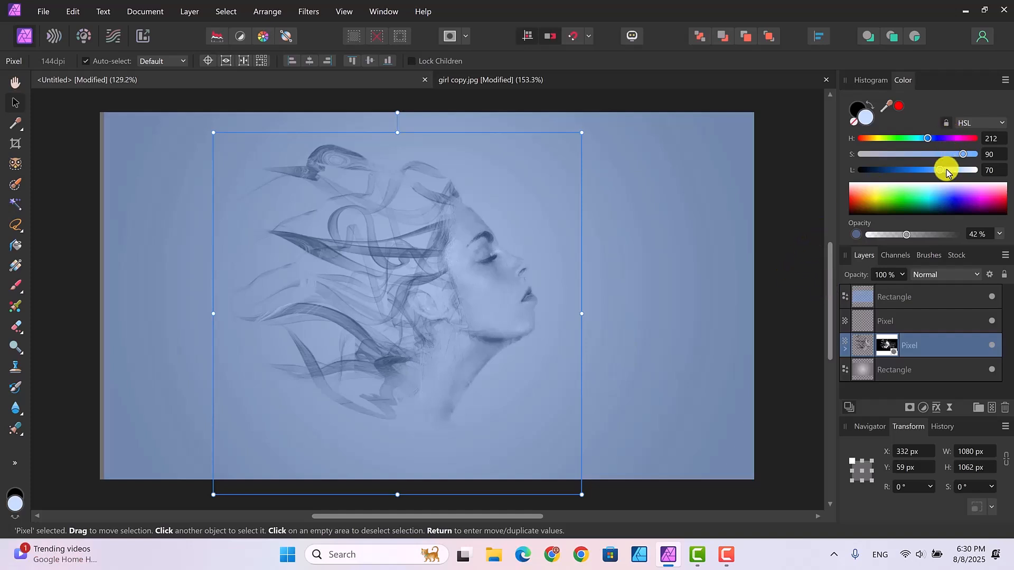
# Try a color with saturation 80 and lightness 66 while the portrait layer is selected, and clear the selection.
pyautogui.moveTo(939, 169)
pyautogui.mouseDown()
pyautogui.moveTo(960, 172)
pyautogui.moveTo(889, 172)
pyautogui.moveTo(936, 170)
pyautogui.mouseUp()
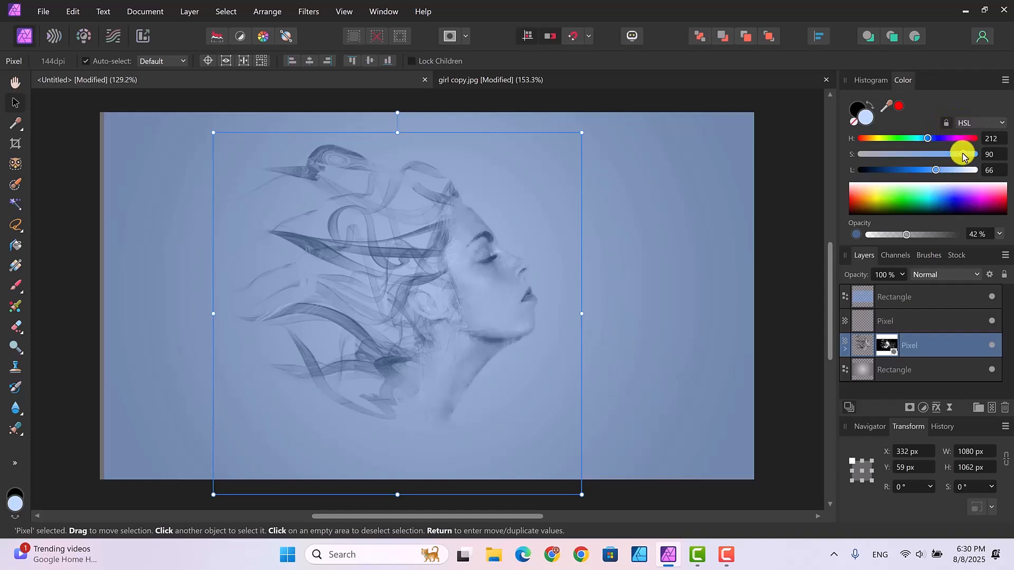
pyautogui.moveTo(962, 151); pyautogui.dragTo(929, 136)
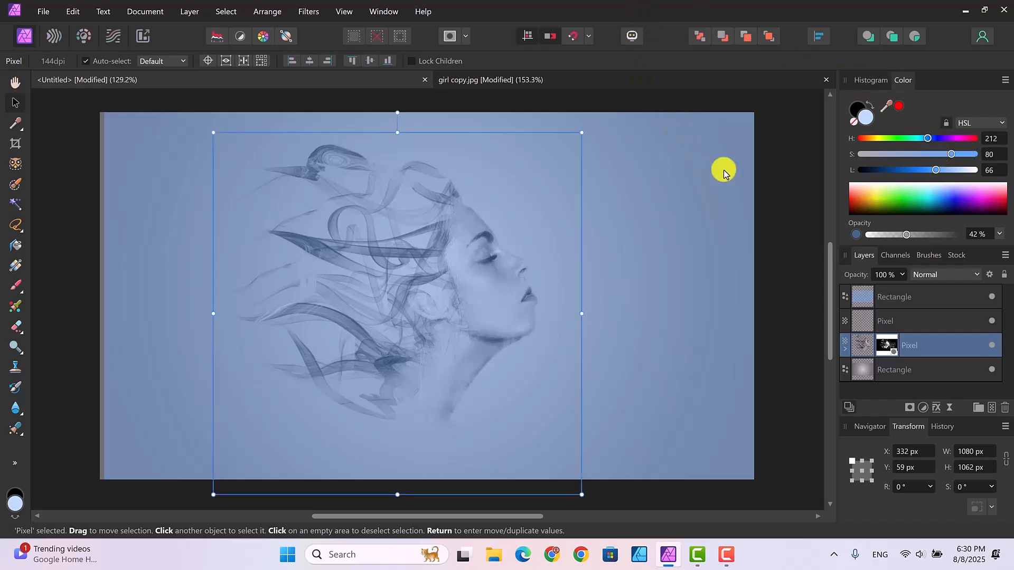
pyautogui.click(778, 207)
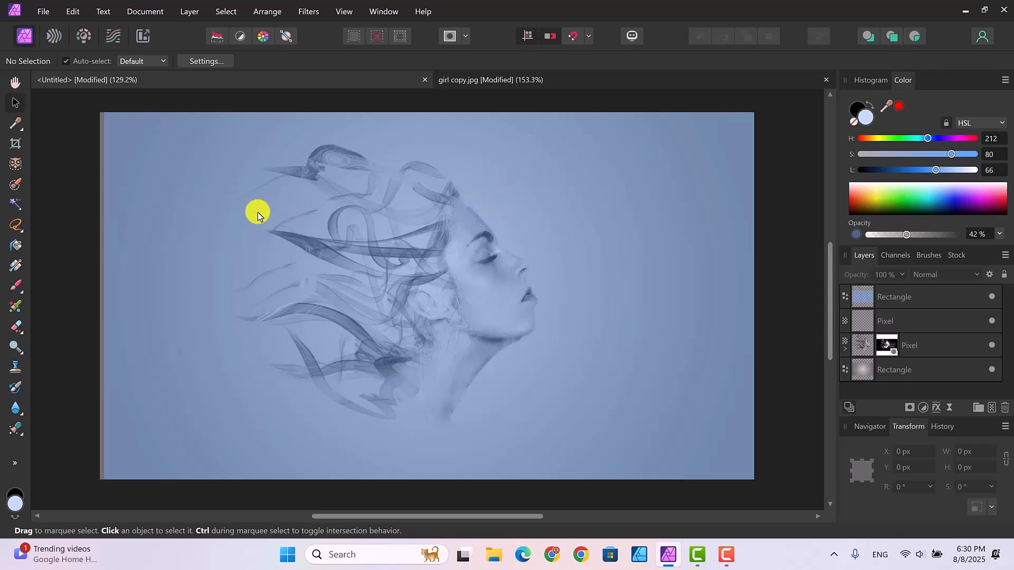
# Move the blue rectangle to about X -2 px, Y 1 px and set its fill to saturation 94, lightness 55 and 21% opacity.
pyautogui.click(912, 299)
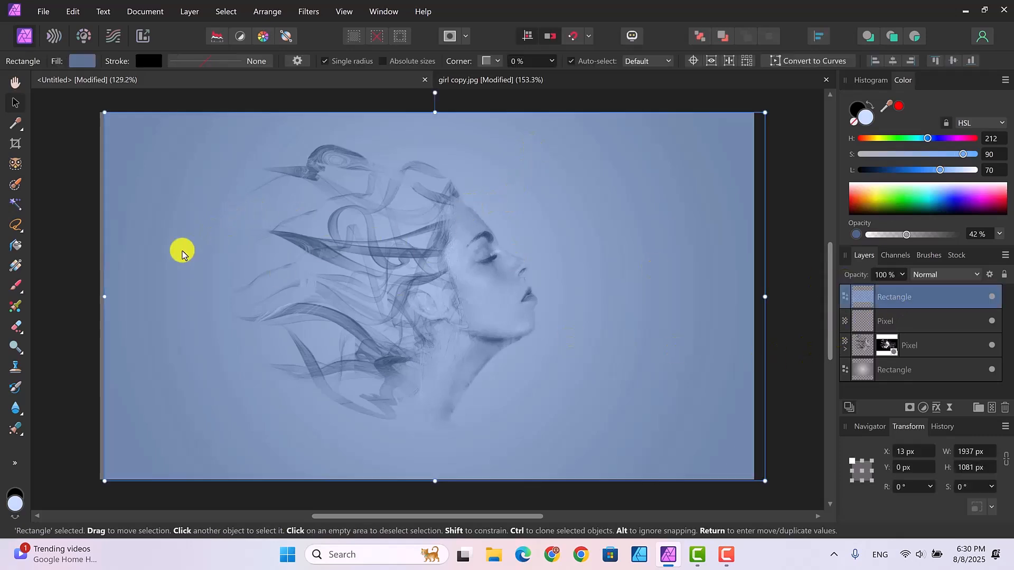
pyautogui.moveTo(160, 263); pyautogui.dragTo(165, 260)
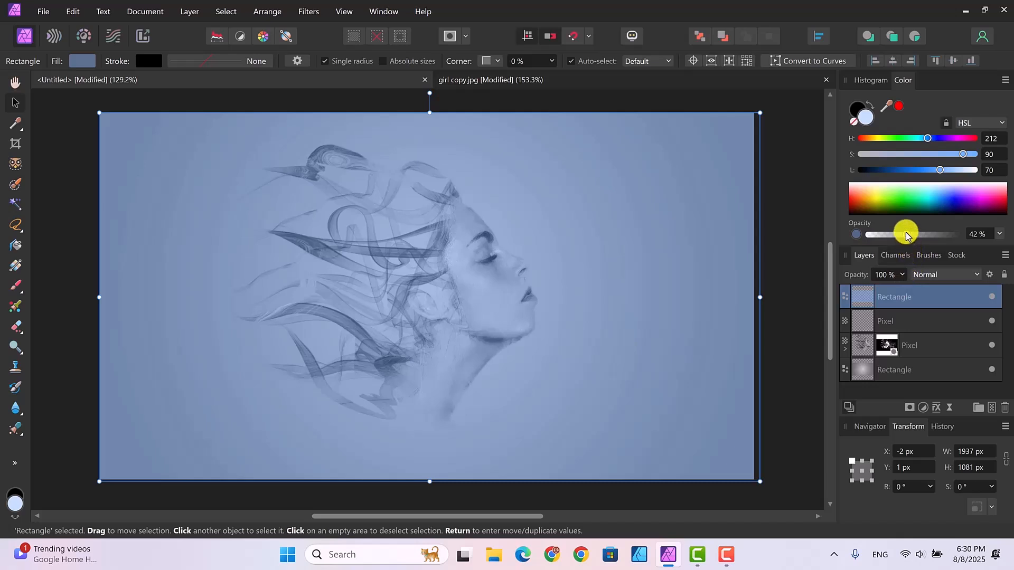
pyautogui.moveTo(905, 235); pyautogui.dragTo(876, 236)
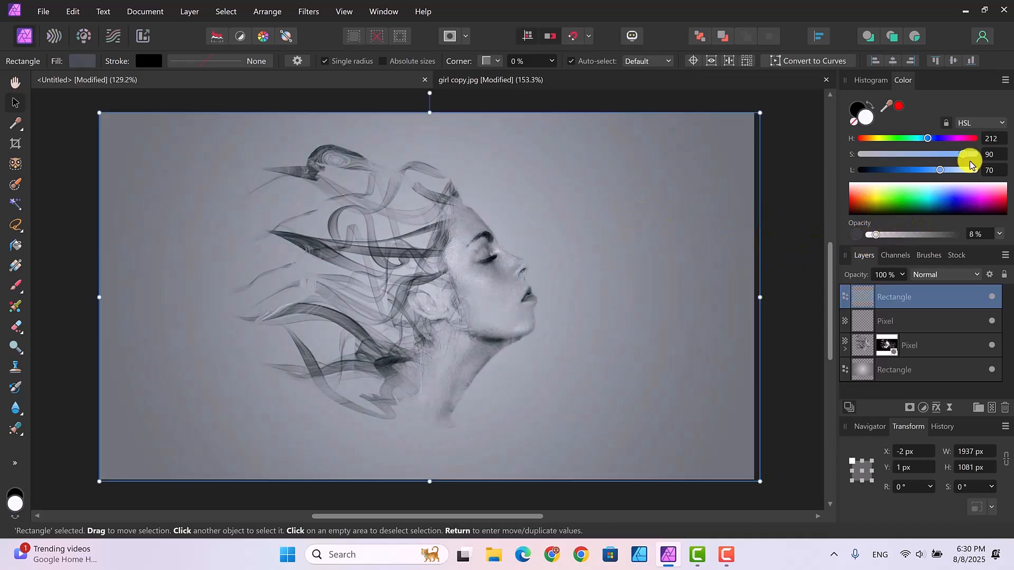
pyautogui.moveTo(963, 153); pyautogui.dragTo(924, 170)
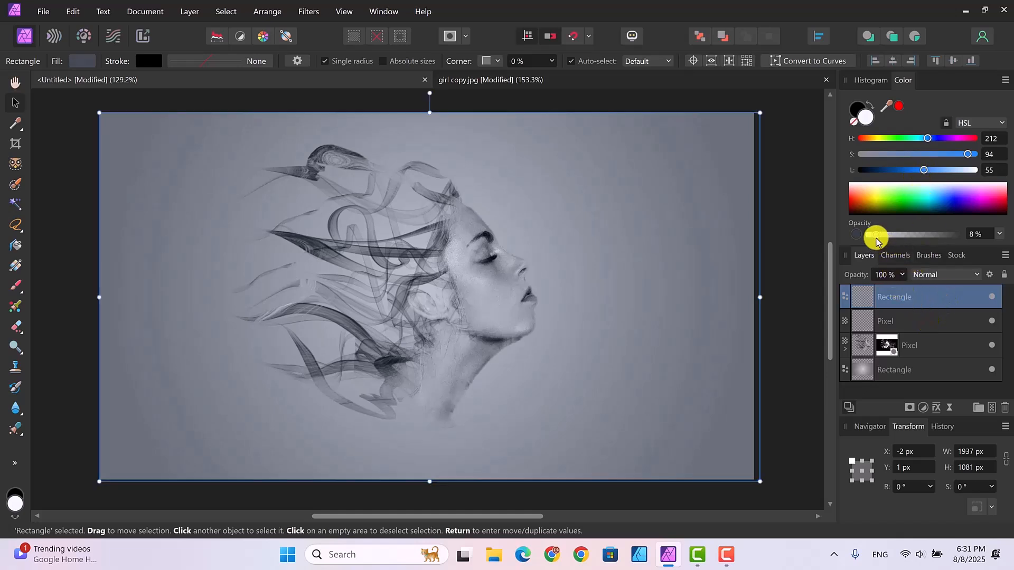
pyautogui.moveTo(875, 236); pyautogui.dragTo(888, 237)
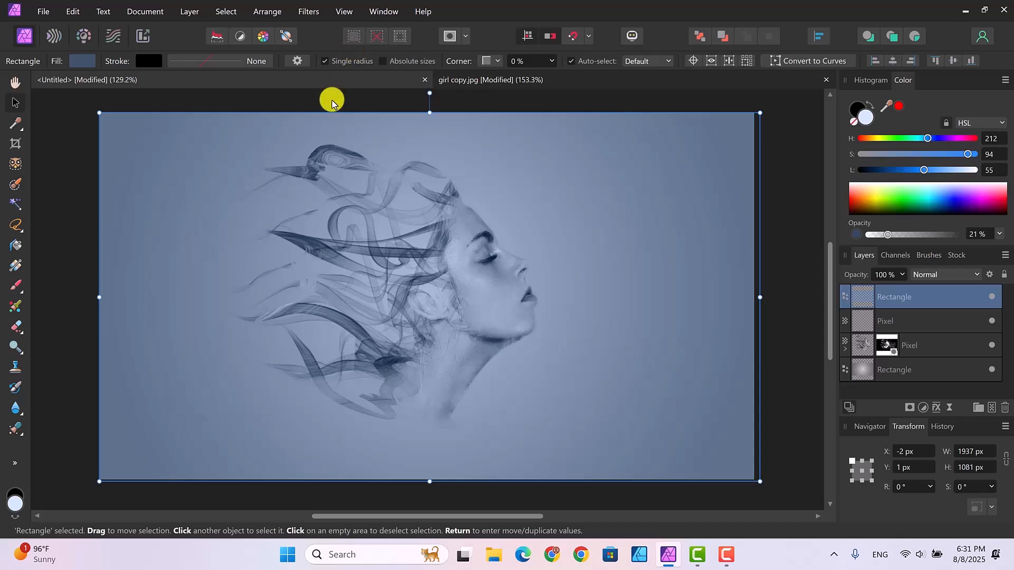
# Try a magenta fill on the tint rectangle with hue 318, saturation 87 and lightness 64.
pyautogui.click(80, 62)
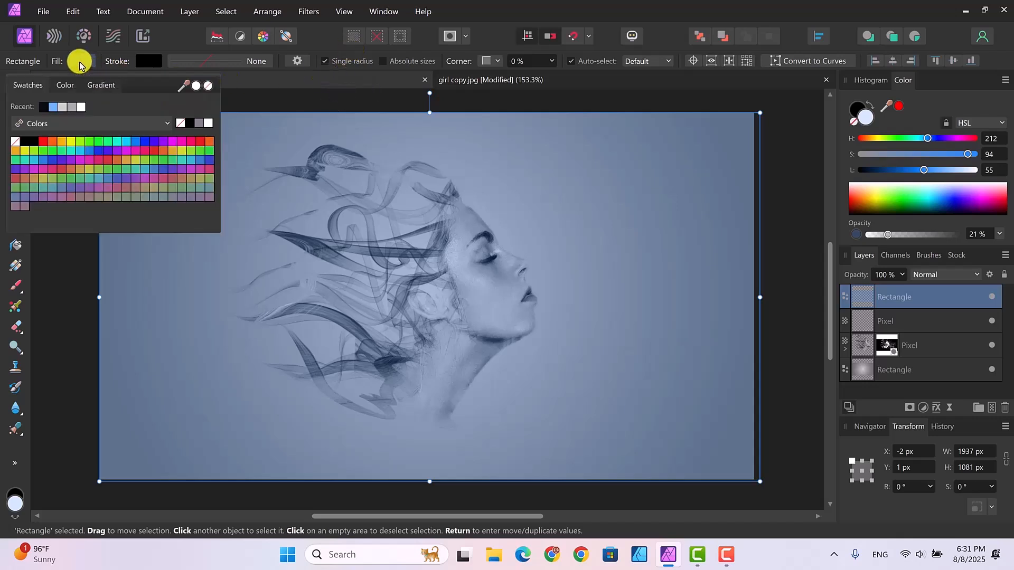
pyautogui.click(178, 141)
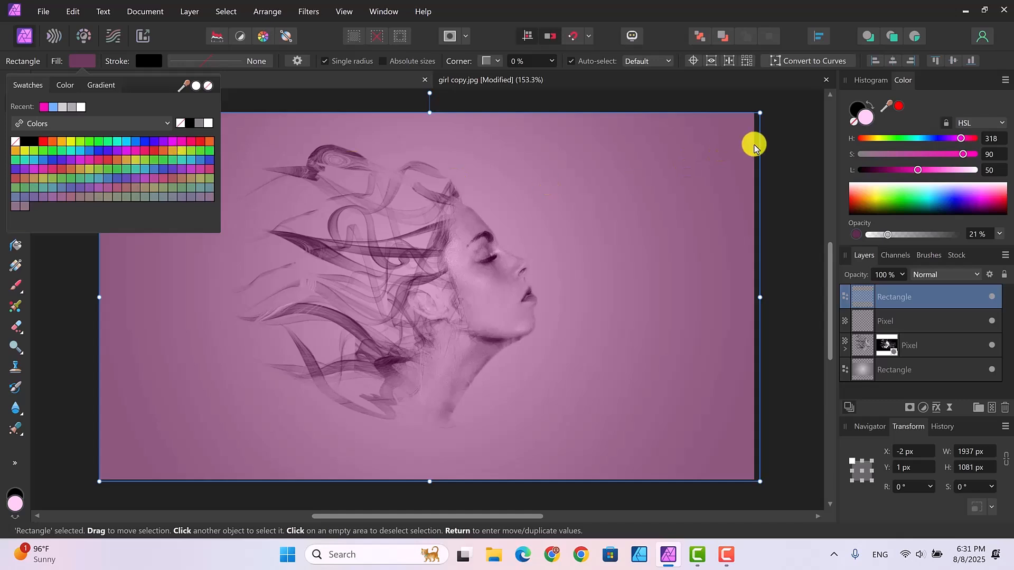
pyautogui.click(917, 169)
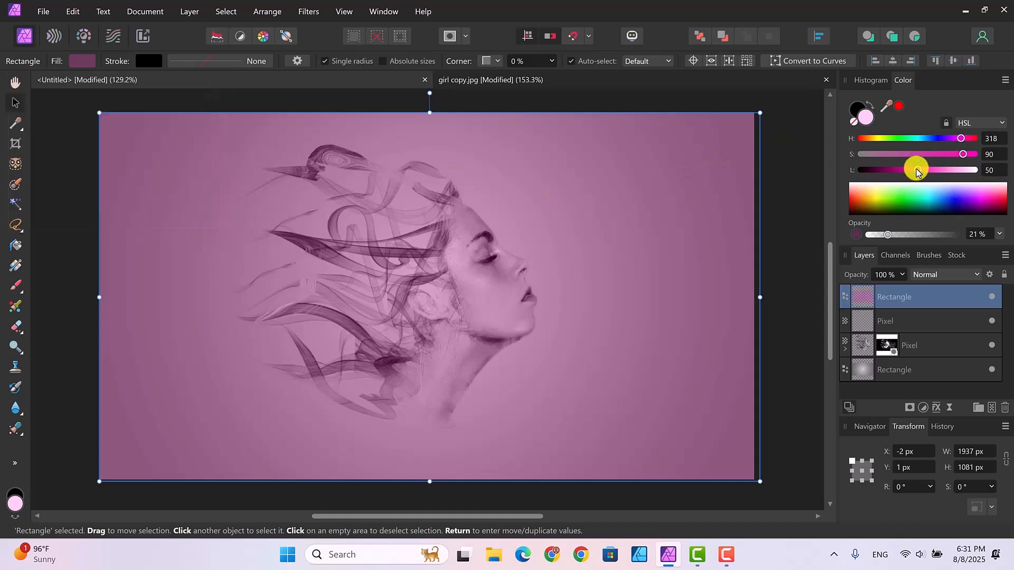
pyautogui.moveTo(917, 170); pyautogui.dragTo(956, 159)
pyautogui.moveTo(946, 156)
pyautogui.mouseDown()
pyautogui.moveTo(935, 156)
pyautogui.moveTo(959, 160)
pyautogui.mouseUp()
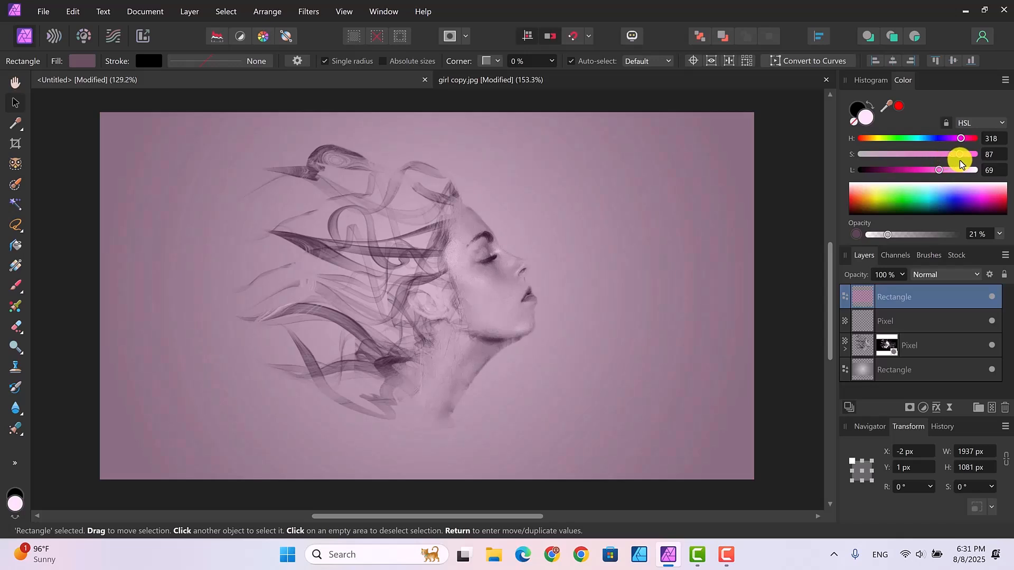
pyautogui.click(940, 170)
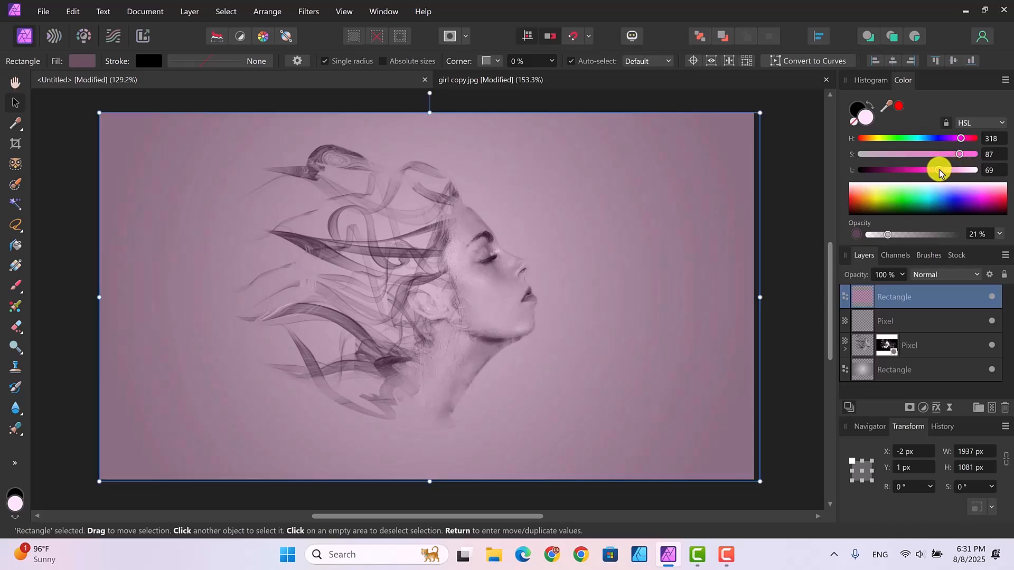
pyautogui.moveTo(939, 169)
pyautogui.mouseDown()
pyautogui.moveTo(949, 174)
pyautogui.moveTo(933, 173)
pyautogui.mouseUp()
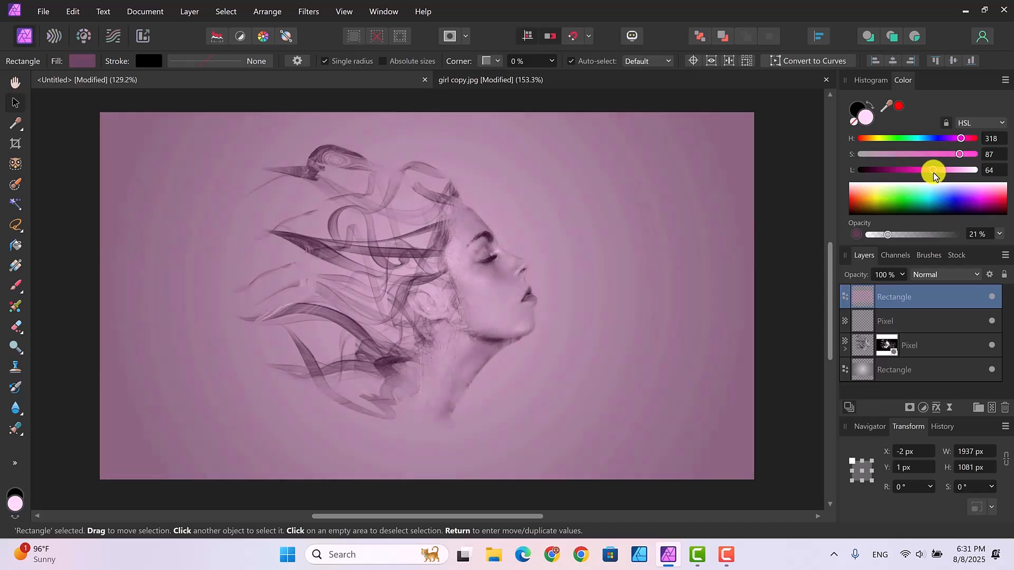
# Recolor the tint rectangle purple with hue 275, saturation 90, lightness 68 and 26% opacity, and set its blend mode to Overlay.
pyautogui.click(80, 60)
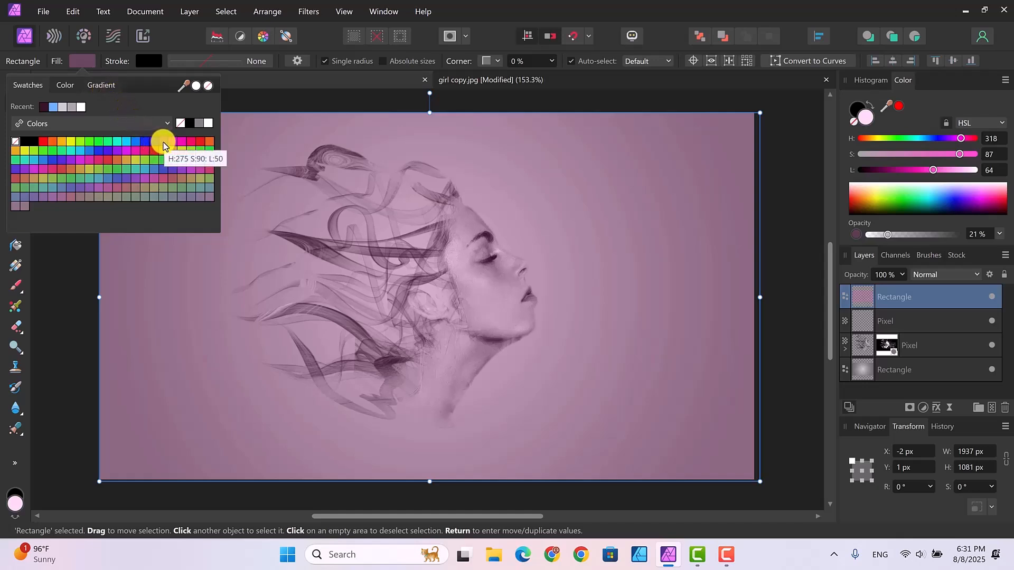
pyautogui.click(163, 141)
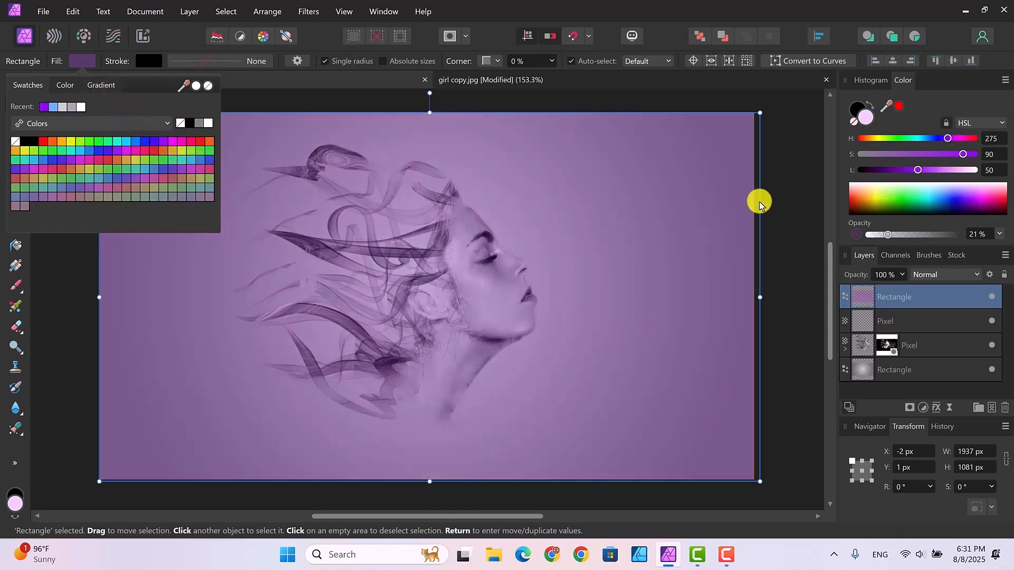
pyautogui.click(919, 169)
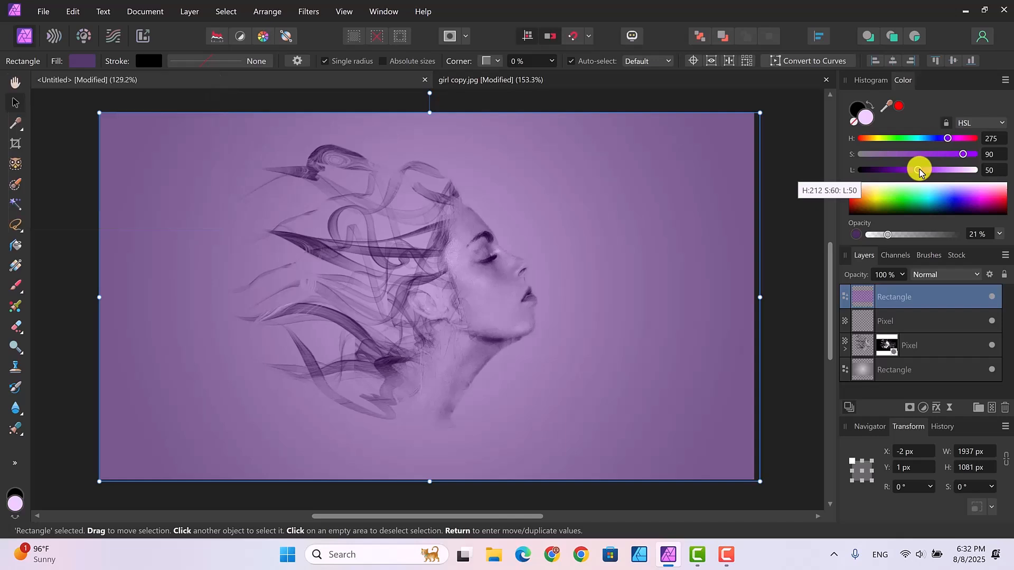
pyautogui.moveTo(917, 170)
pyautogui.mouseDown()
pyautogui.moveTo(950, 180)
pyautogui.moveTo(934, 179)
pyautogui.moveTo(937, 171)
pyautogui.mouseUp()
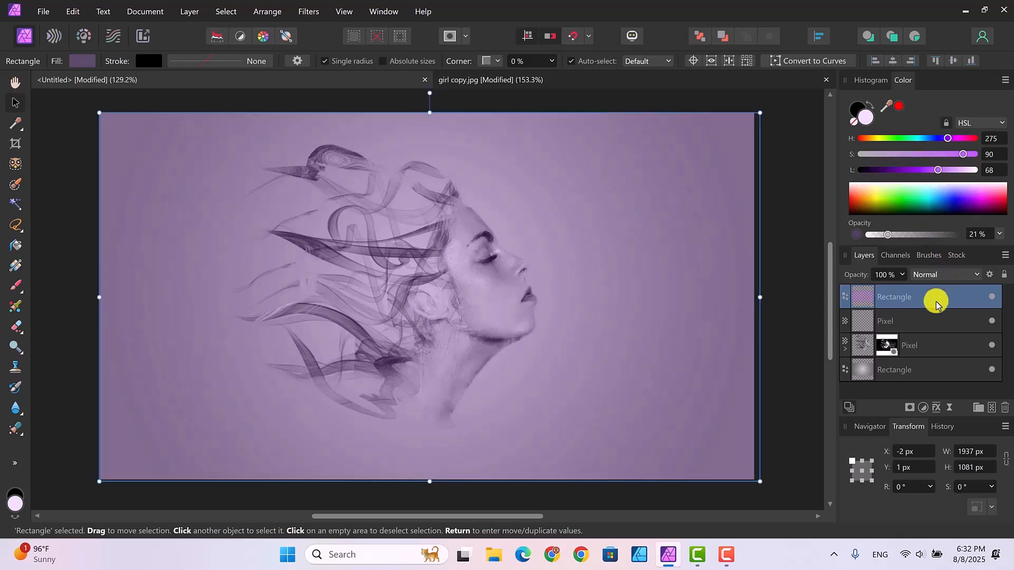
pyautogui.moveTo(885, 235)
pyautogui.mouseDown()
pyautogui.moveTo(873, 234)
pyautogui.moveTo(892, 235)
pyautogui.mouseUp()
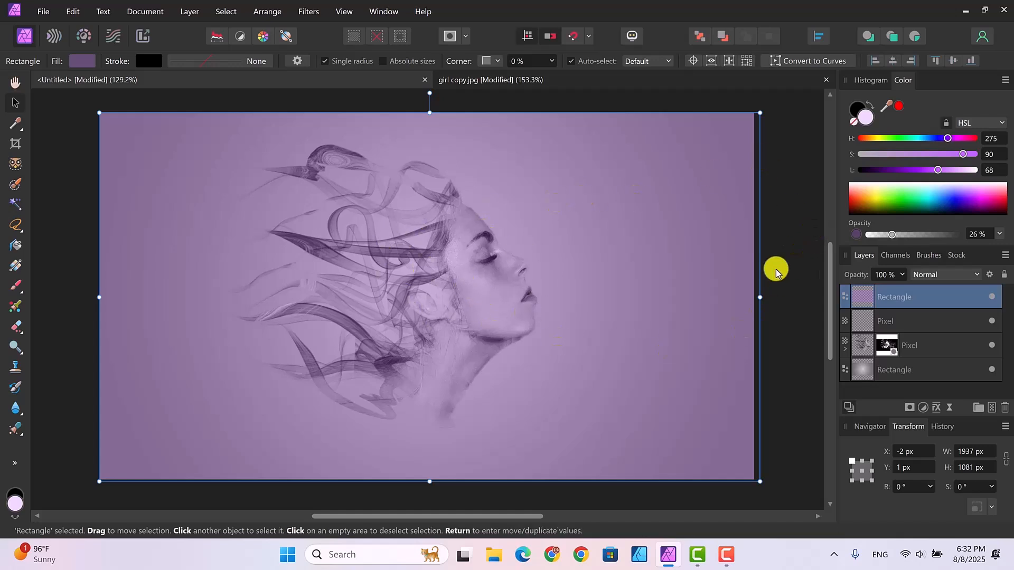
pyautogui.click(975, 275)
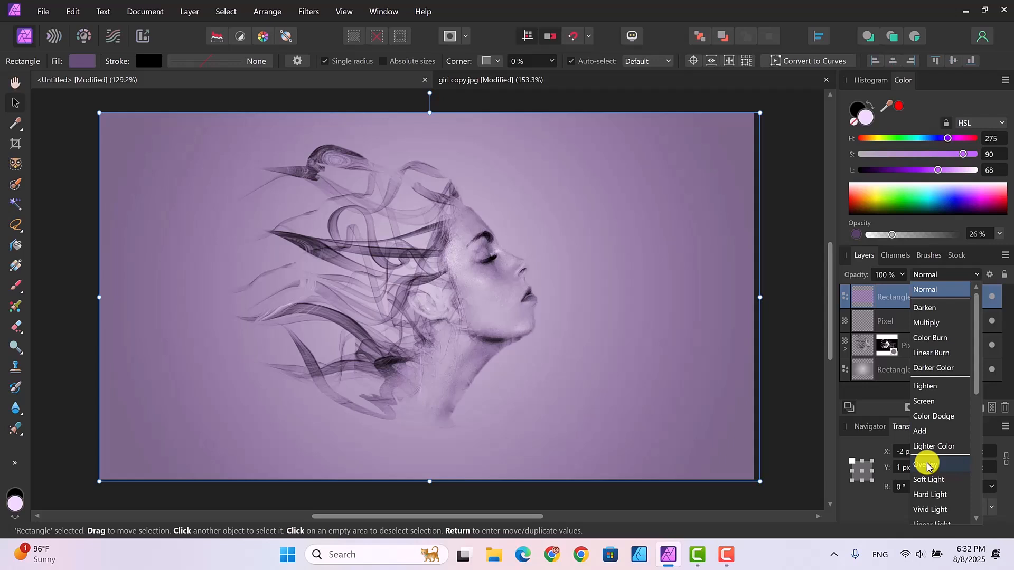
pyautogui.click(928, 466)
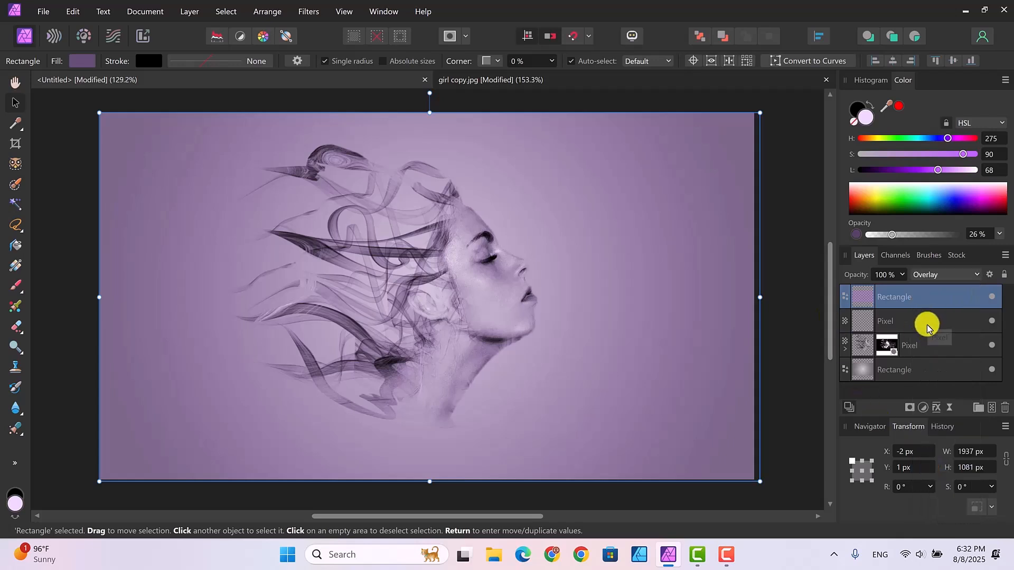